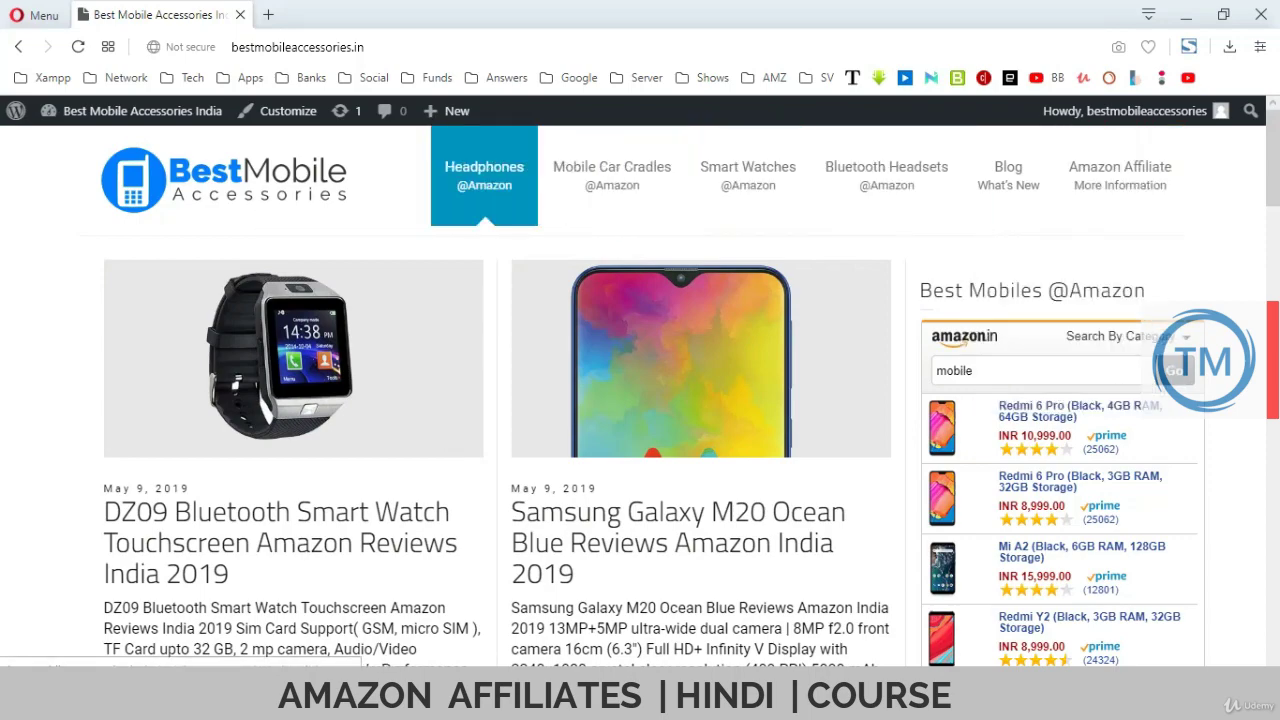
# Look through the blog posts on the bestmobileaccessories.in homepage, down to the Top 3 Best In Ear Headphones India 2019 post
pyautogui.scroll(-4, 640, 383)
pyautogui.scroll(-11, 640, 395)
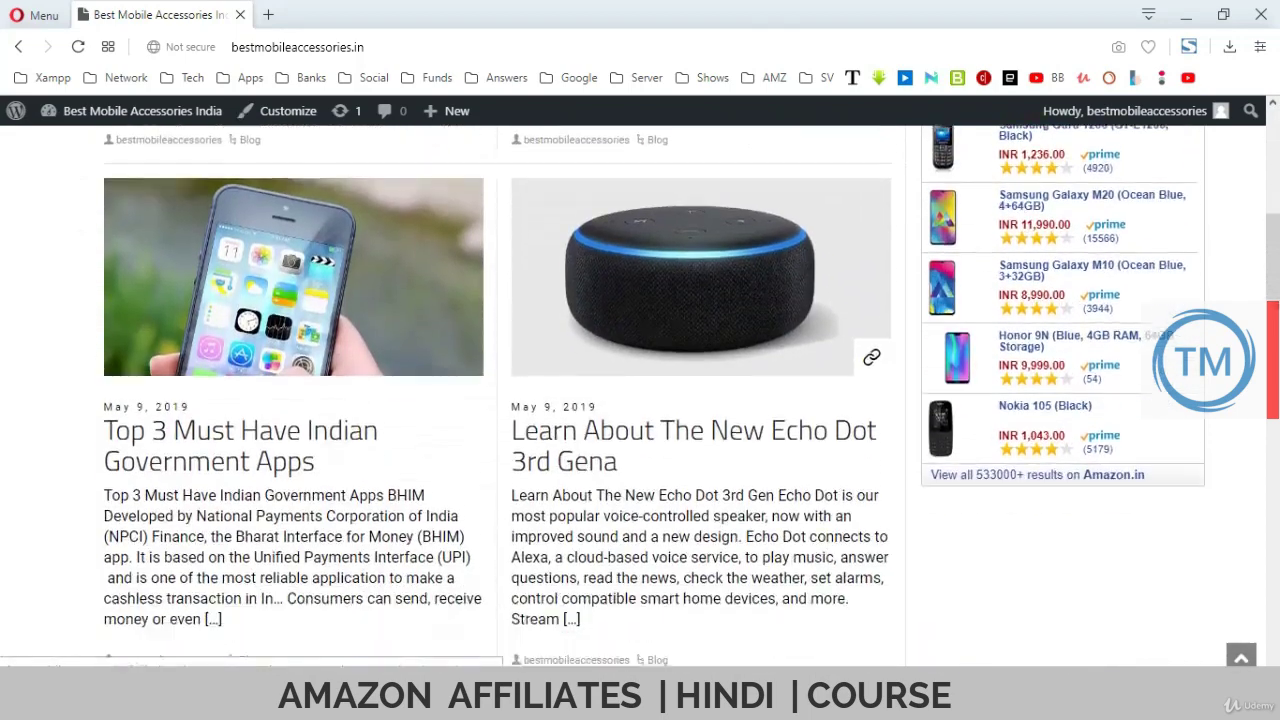
pyautogui.scroll(-6, 730, 270)
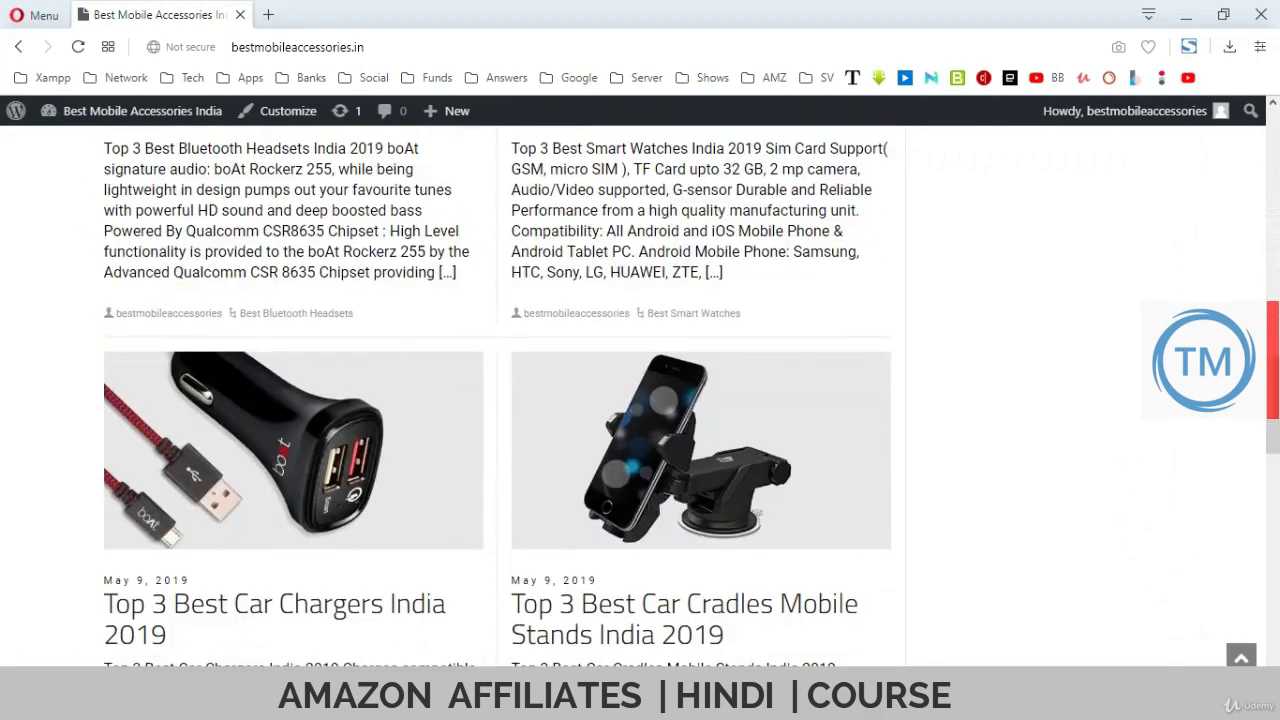
pyautogui.scroll(-3, 640, 395)
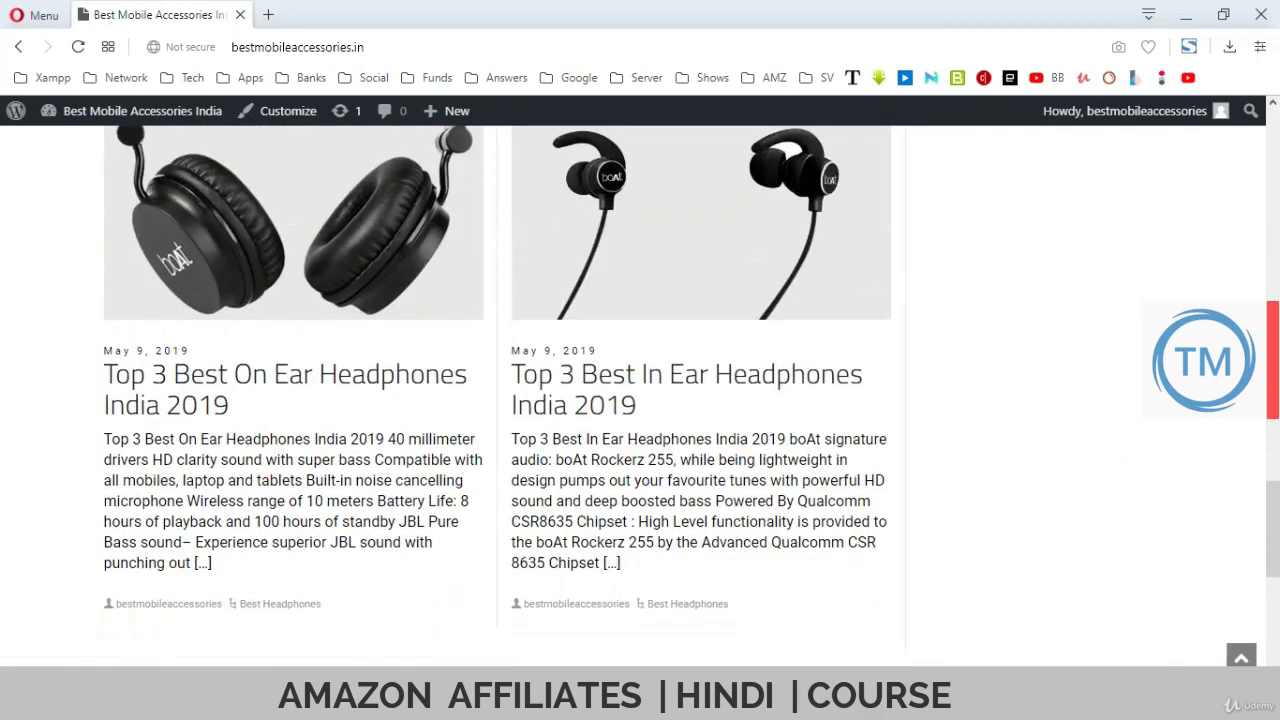
pyautogui.moveTo(511, 350); pyautogui.dragTo(638, 405)
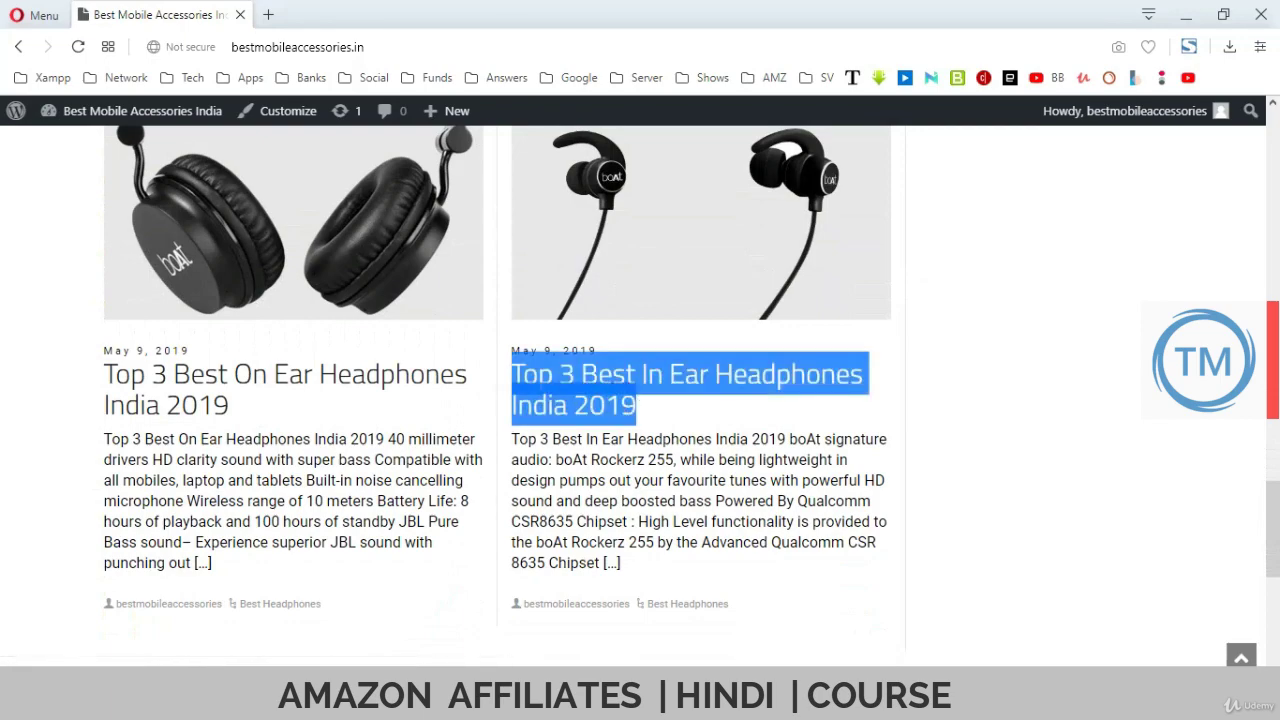
pyautogui.click(440, 408)
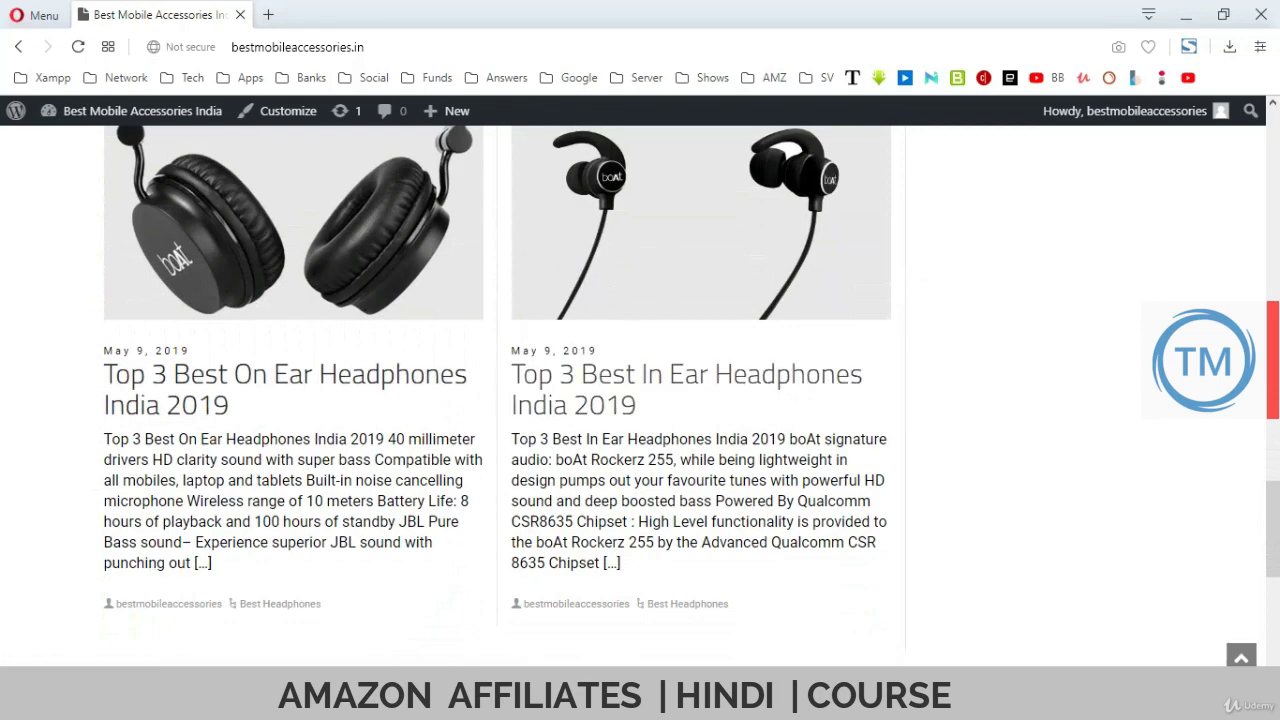
pyautogui.scroll(6, 640, 395)
pyautogui.scroll(8, 640, 395)
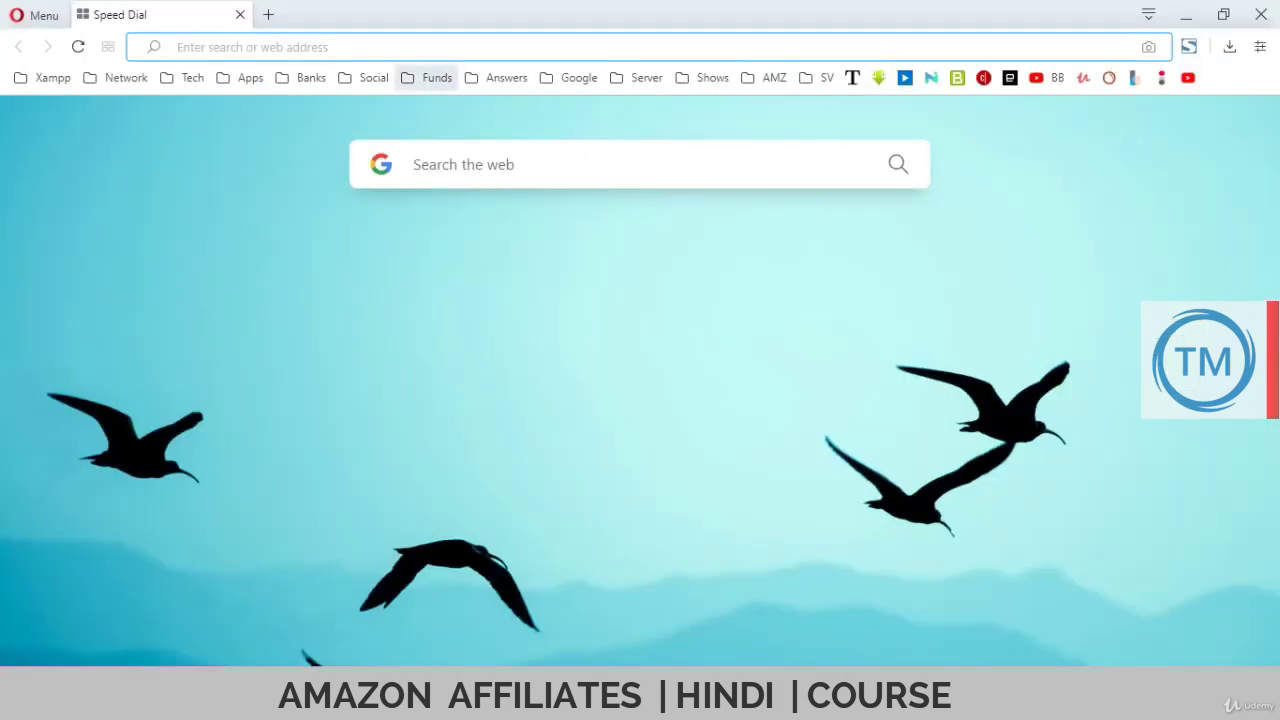
# Open Facebook from the saved bookmarks in Funds and start creating a new Page
pyautogui.click(437, 78)
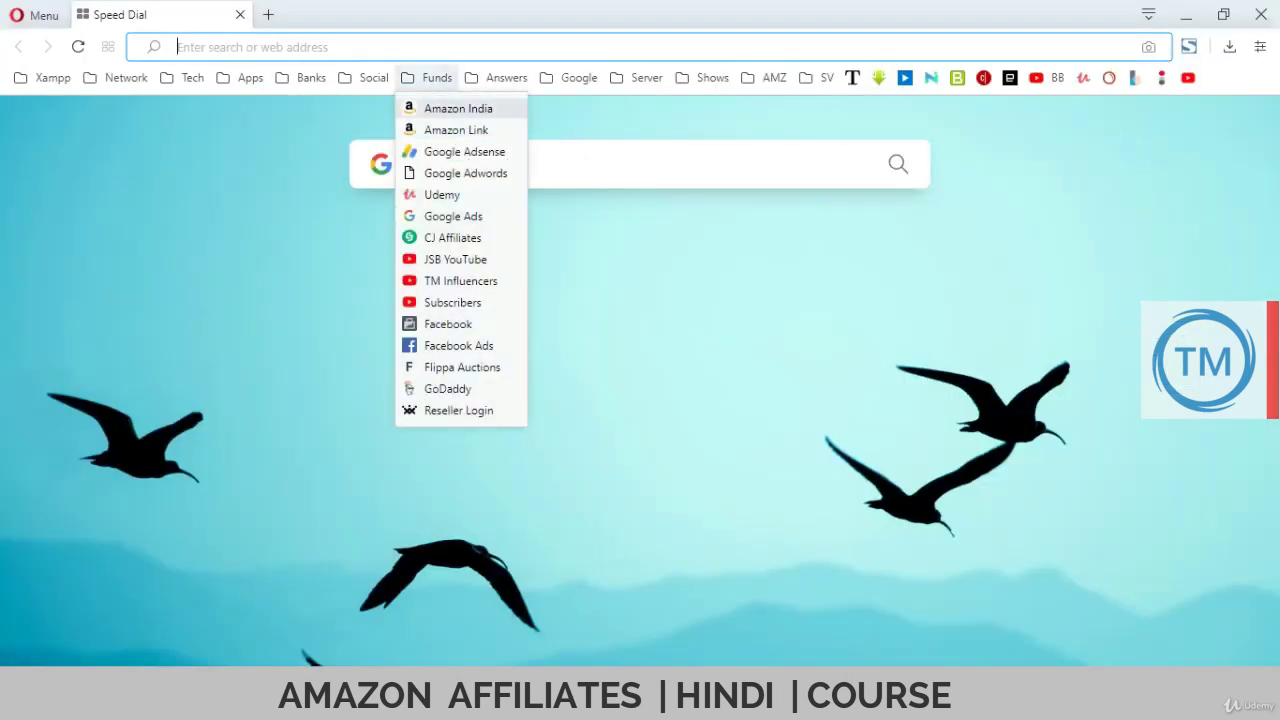
pyautogui.click(445, 324)
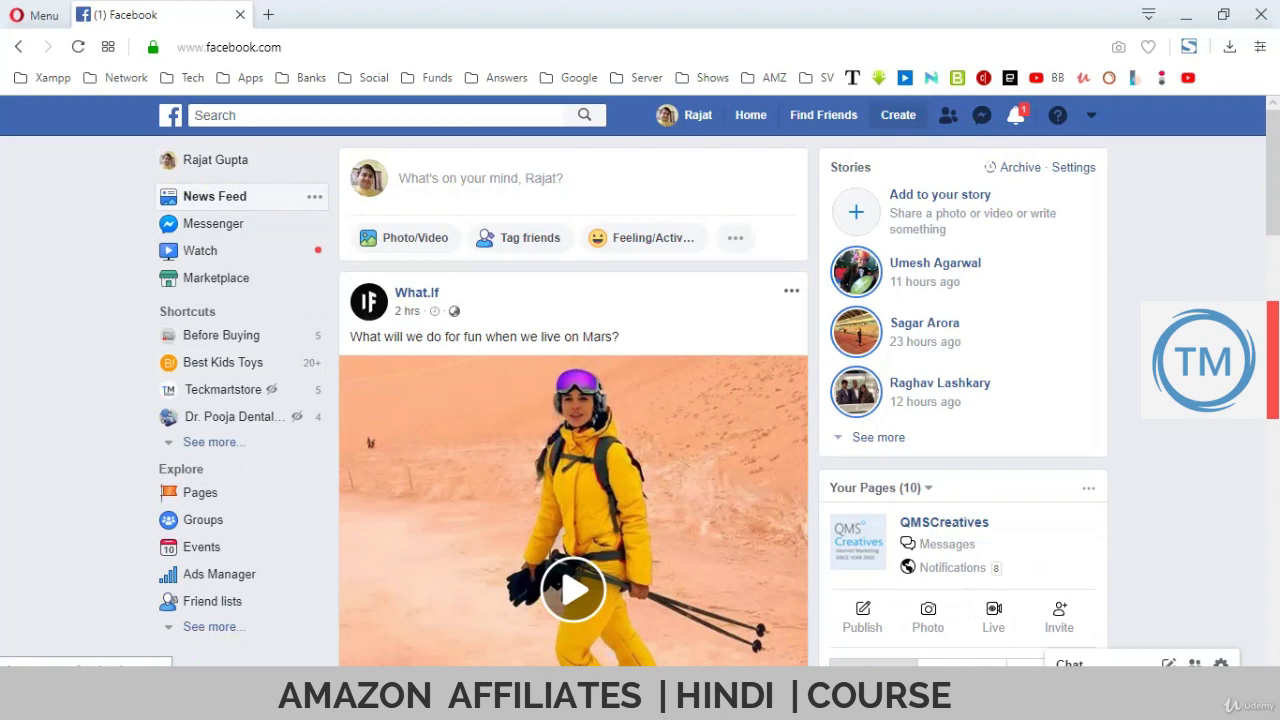
pyautogui.click(898, 115)
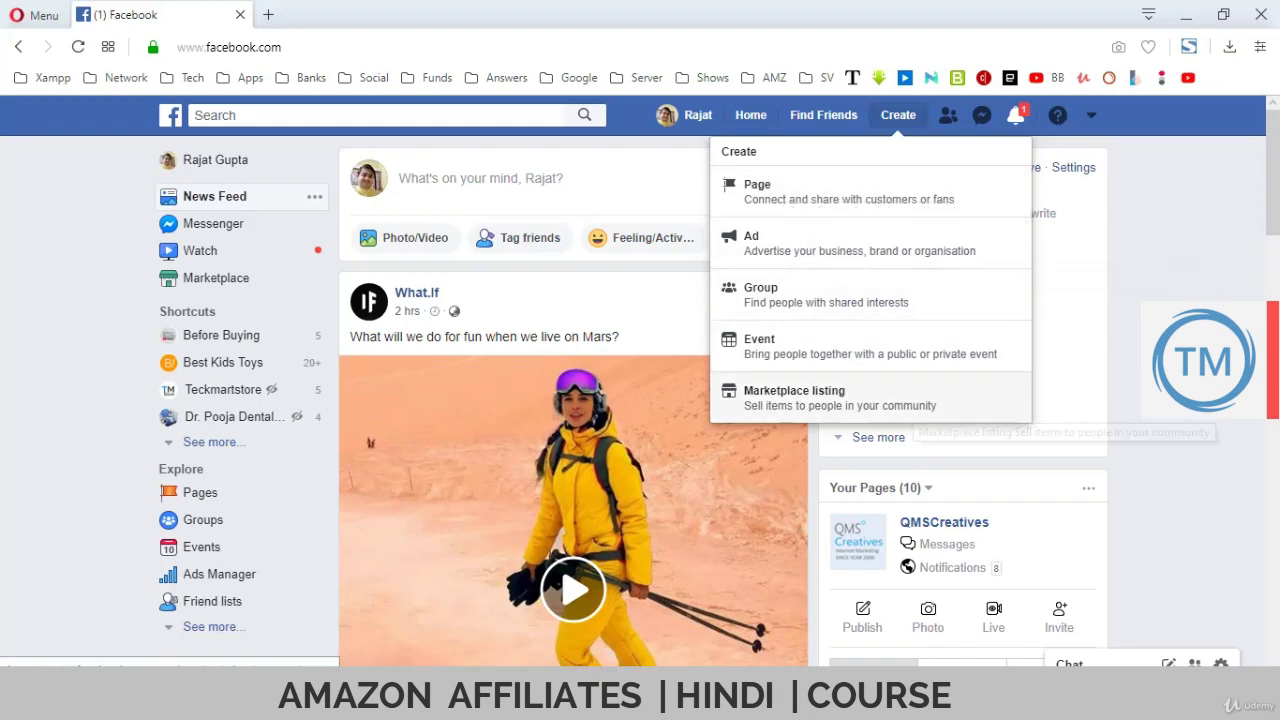
pyautogui.click(757, 190)
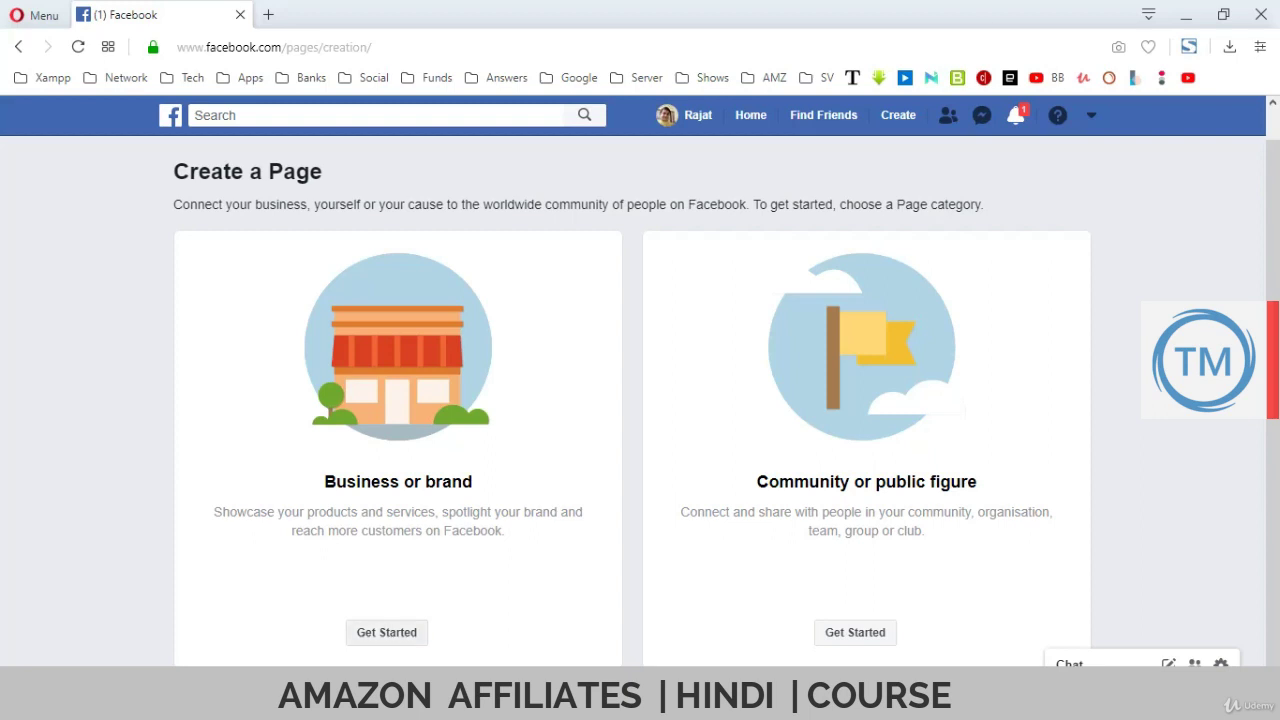
# Choose the Business or brand category and try to continue with the page name and category left empty
pyautogui.click(387, 633)
pyautogui.click(344, 356)
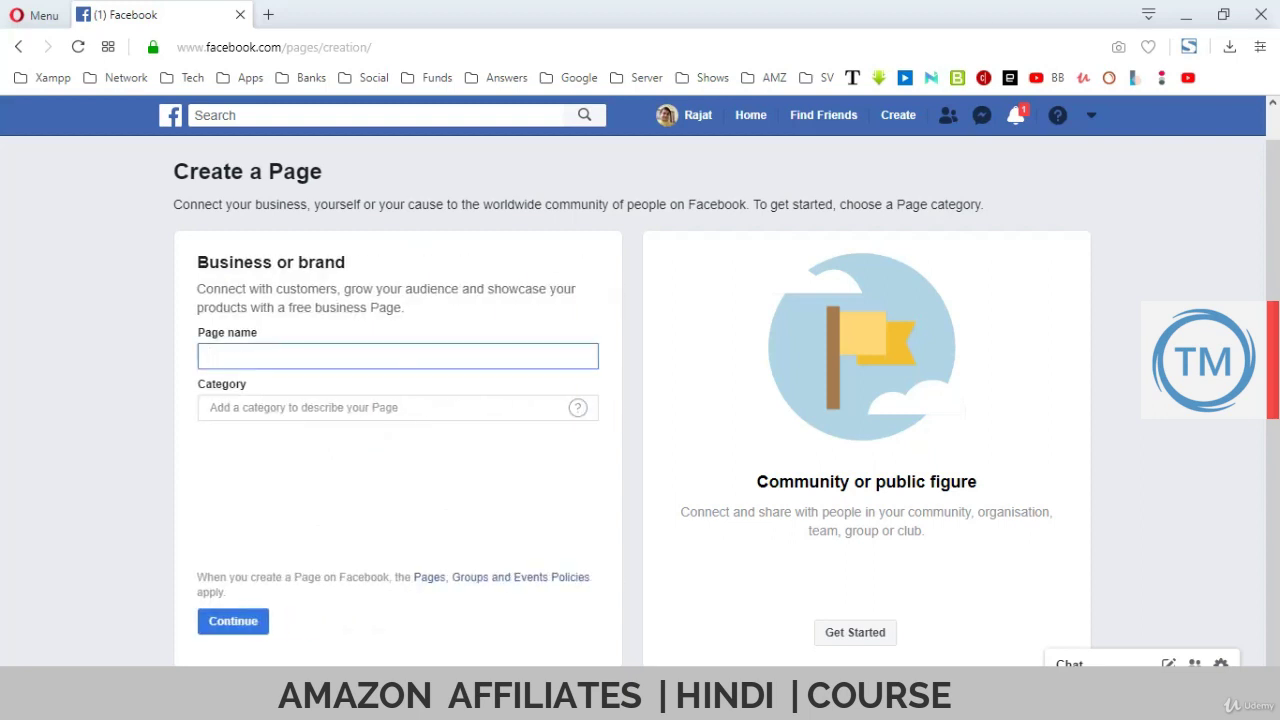
pyautogui.click(390, 407)
pyautogui.click(396, 480)
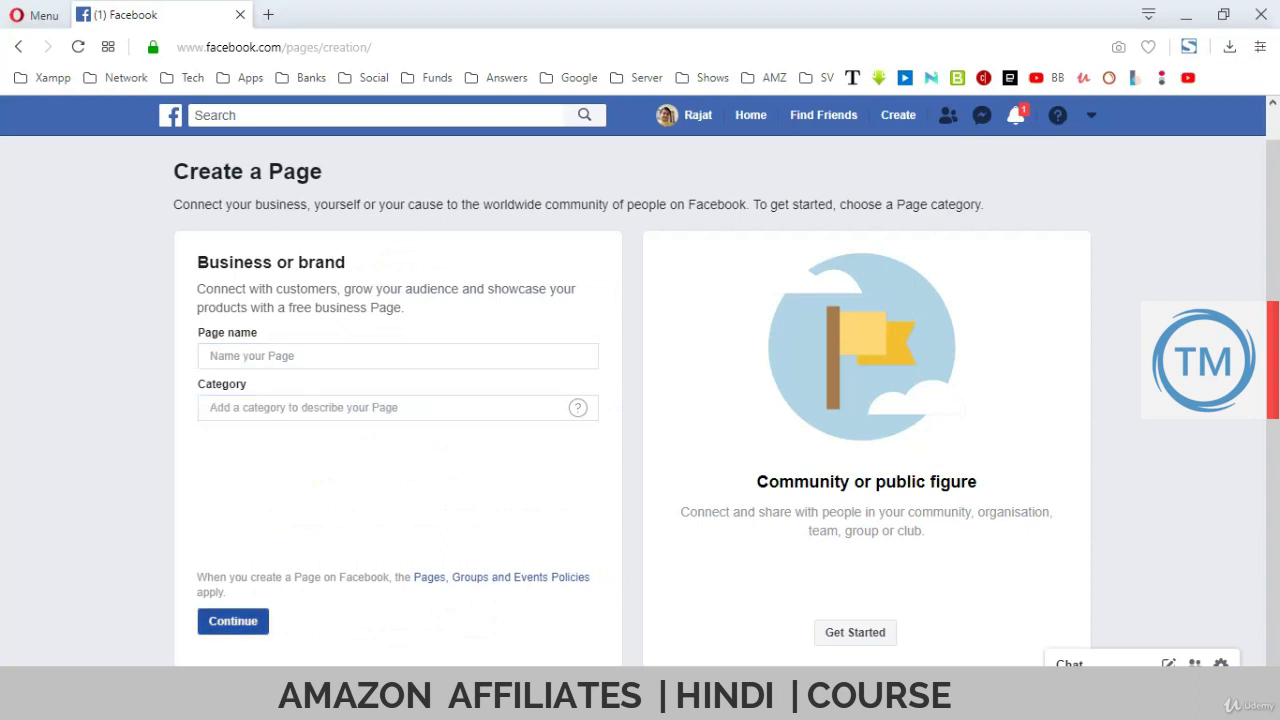
pyautogui.click(233, 621)
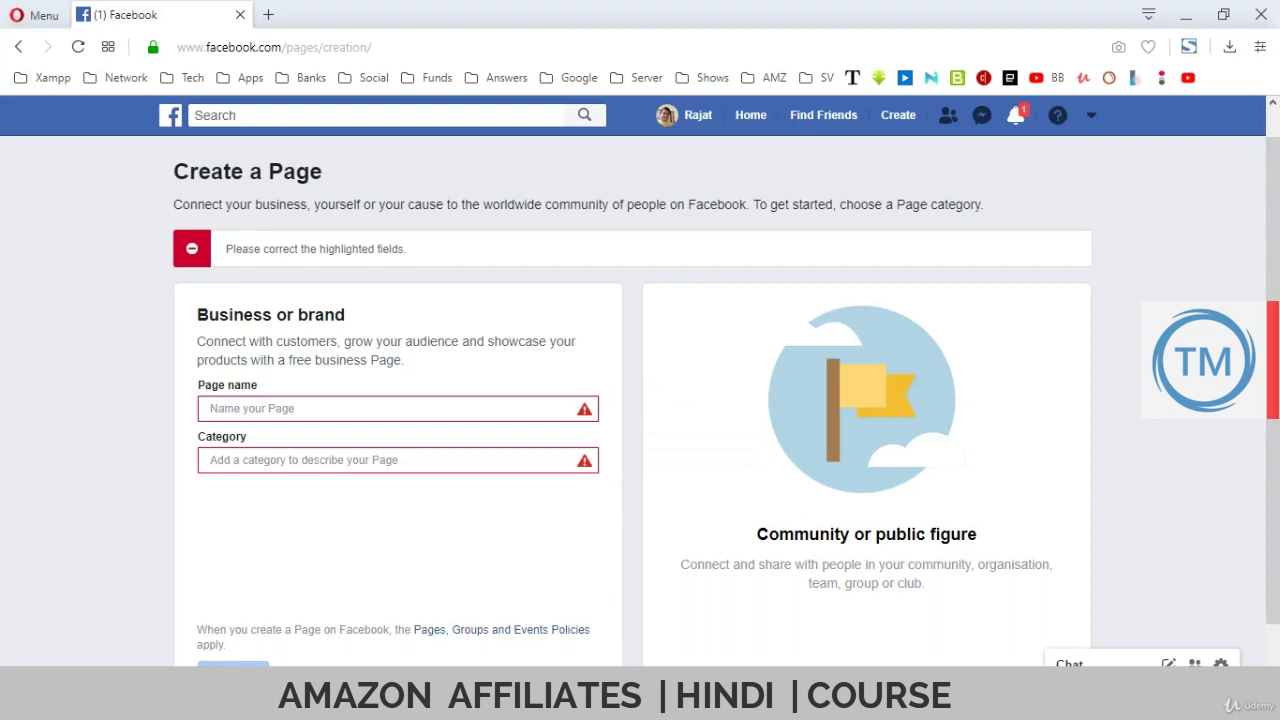
# Start creating a Facebook ad and dismiss the summary of the unfinished Traffic campaign
pyautogui.click(898, 115)
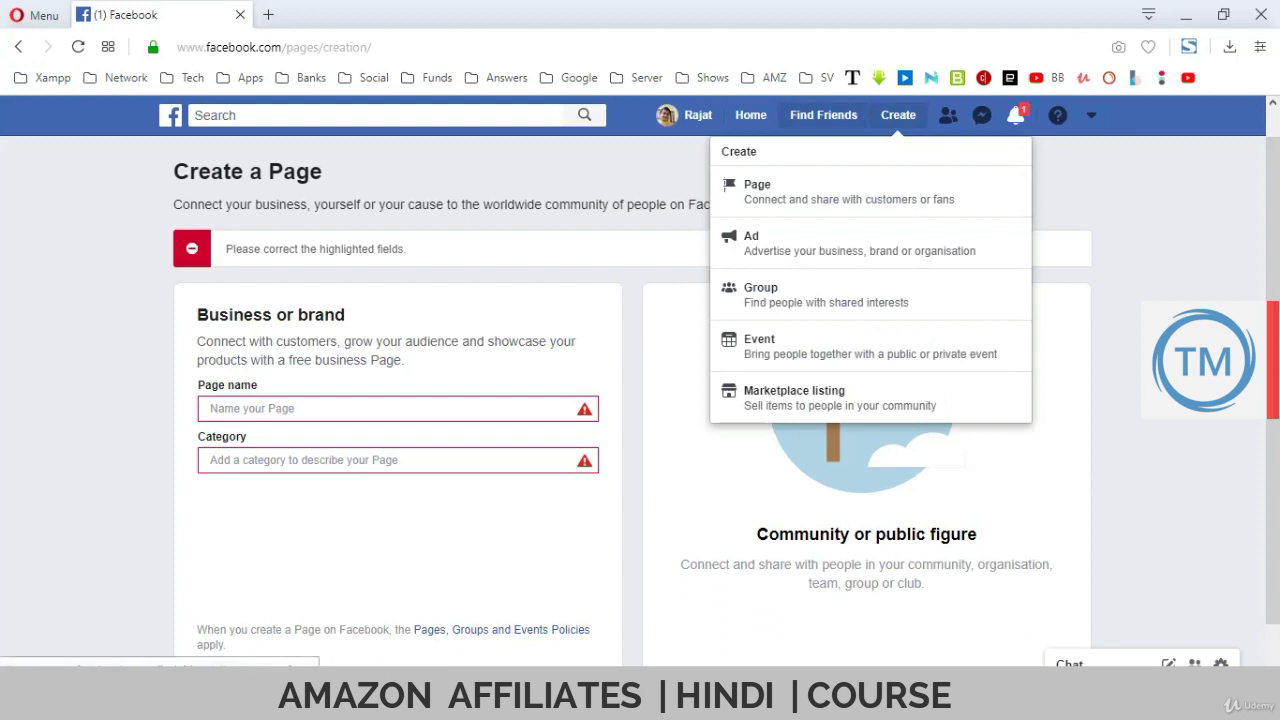
pyautogui.click(898, 115)
pyautogui.click(898, 115)
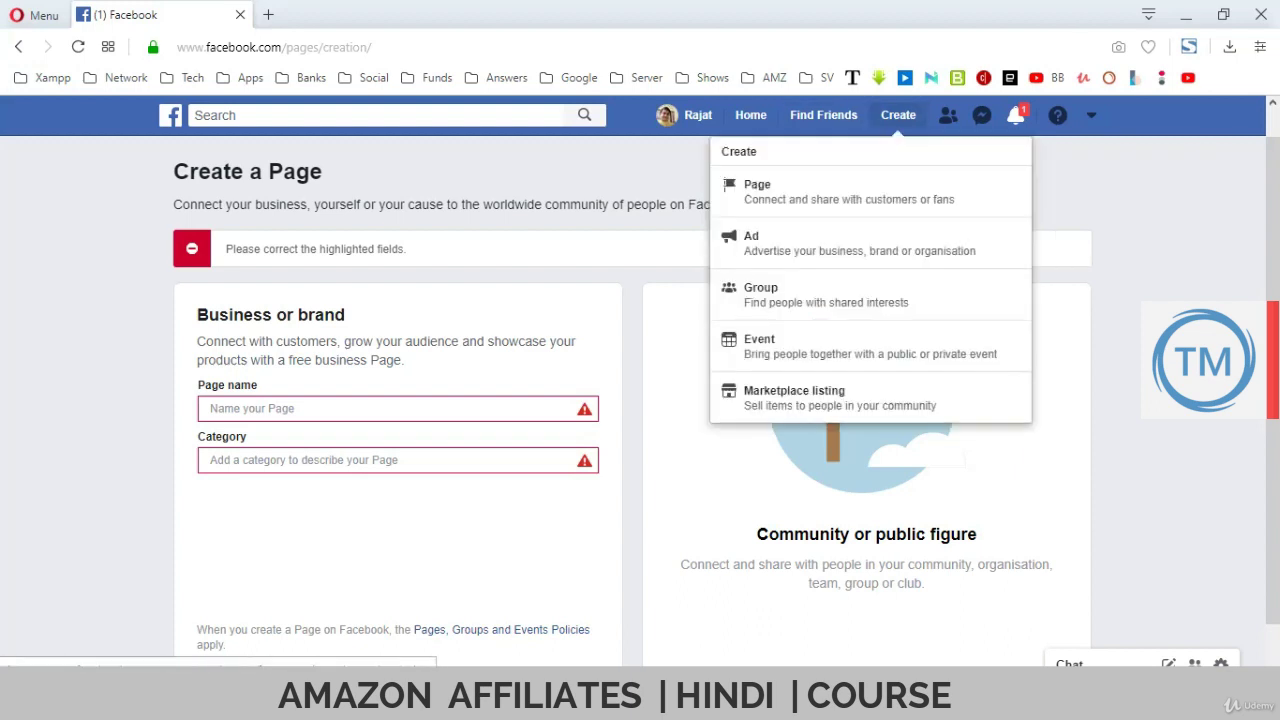
pyautogui.click(790, 243)
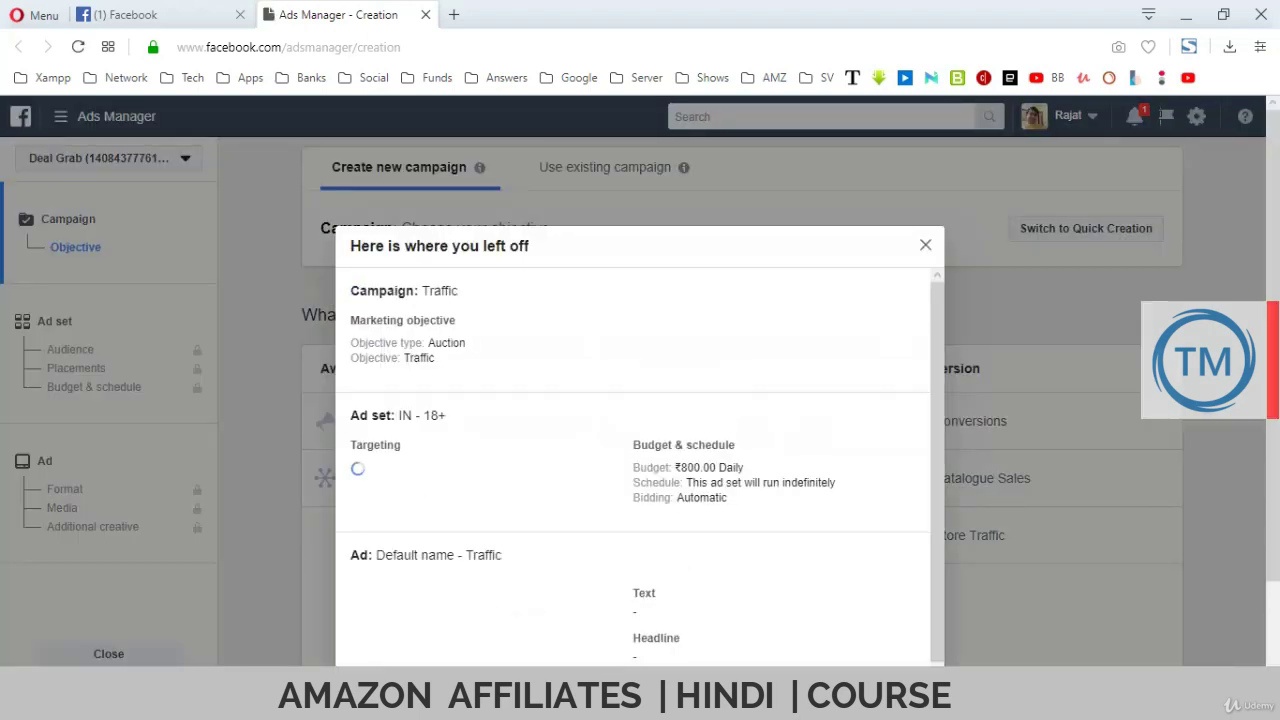
pyautogui.press('Escape')
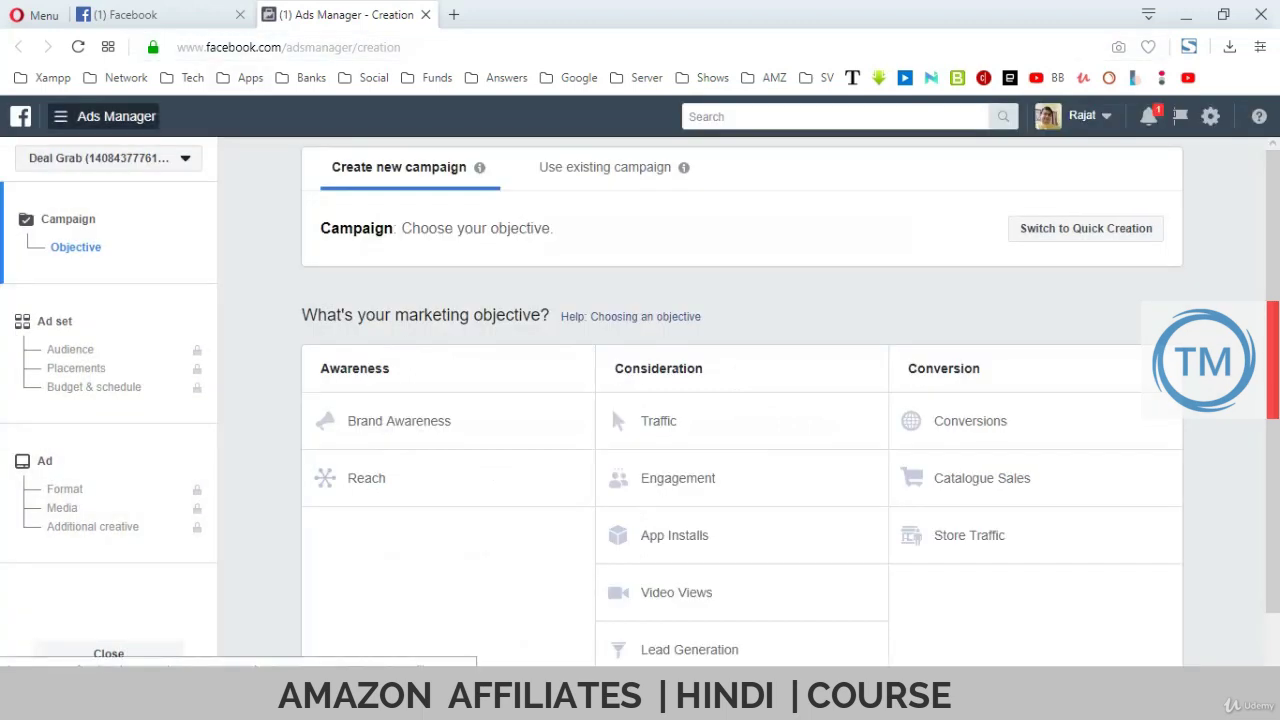
# Go from Billing to the payment settings and switch to the Jsb Sales ad account
pyautogui.click(104, 116)
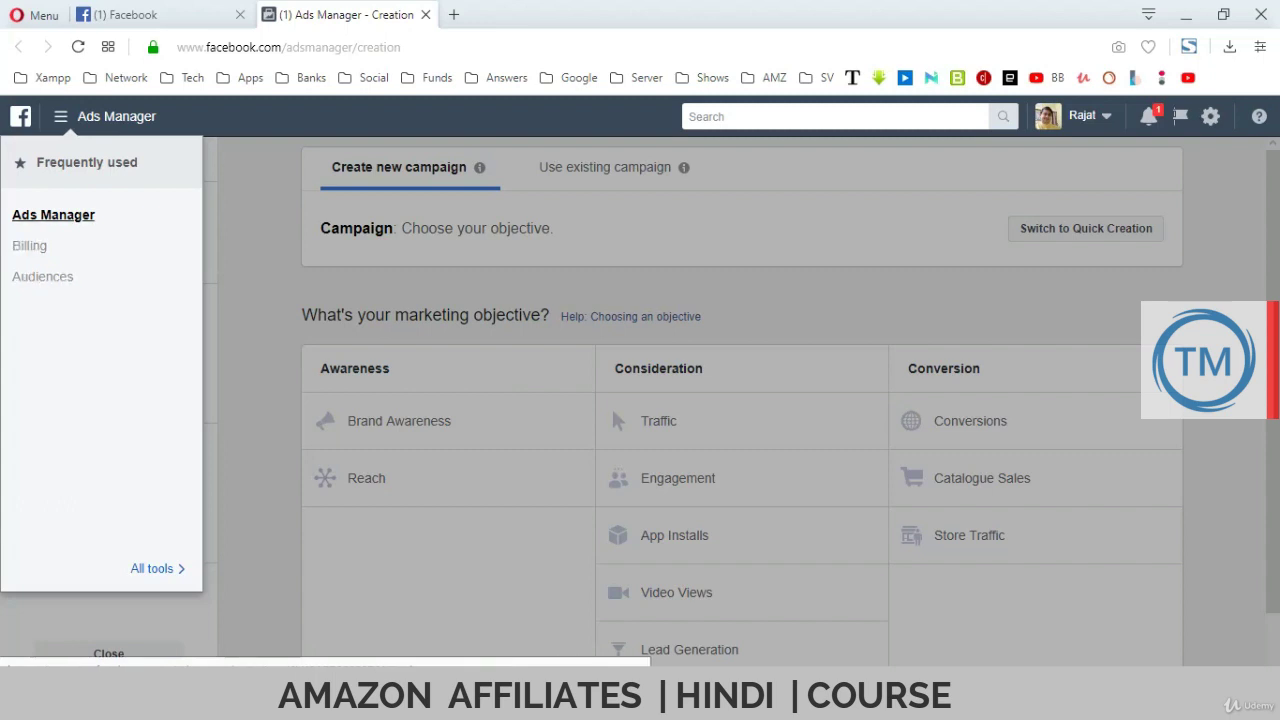
pyautogui.click(29, 245)
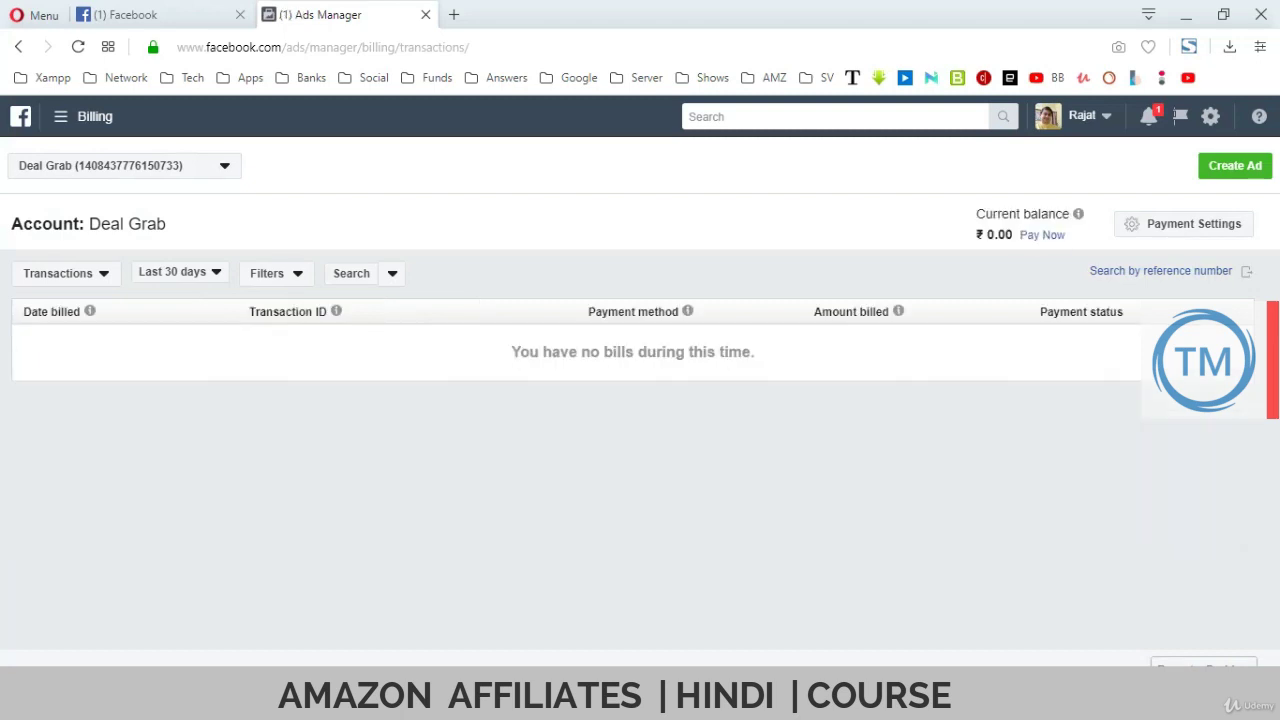
pyautogui.click(1184, 224)
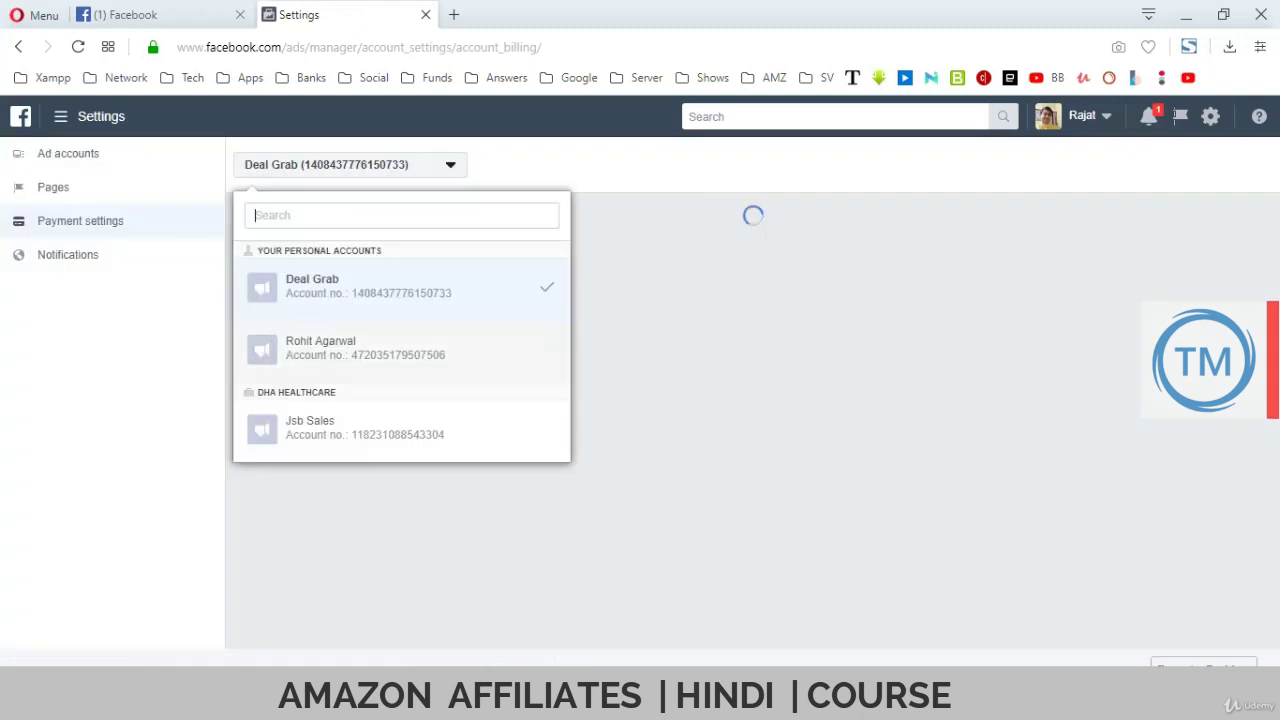
pyautogui.click(400, 430)
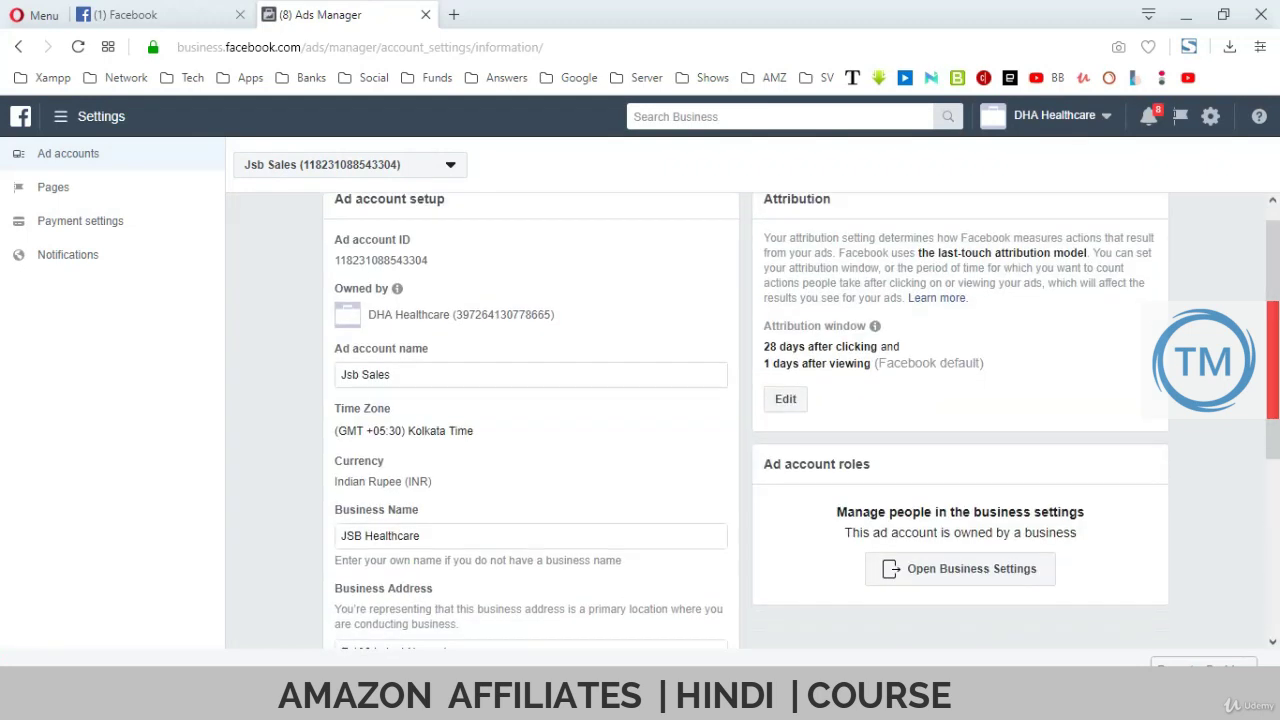
# Examine the ad account setup details, including business name, address, currency and GST registration fields
pyautogui.scroll(-3, 640, 420)
pyautogui.scroll(1, 640, 420)
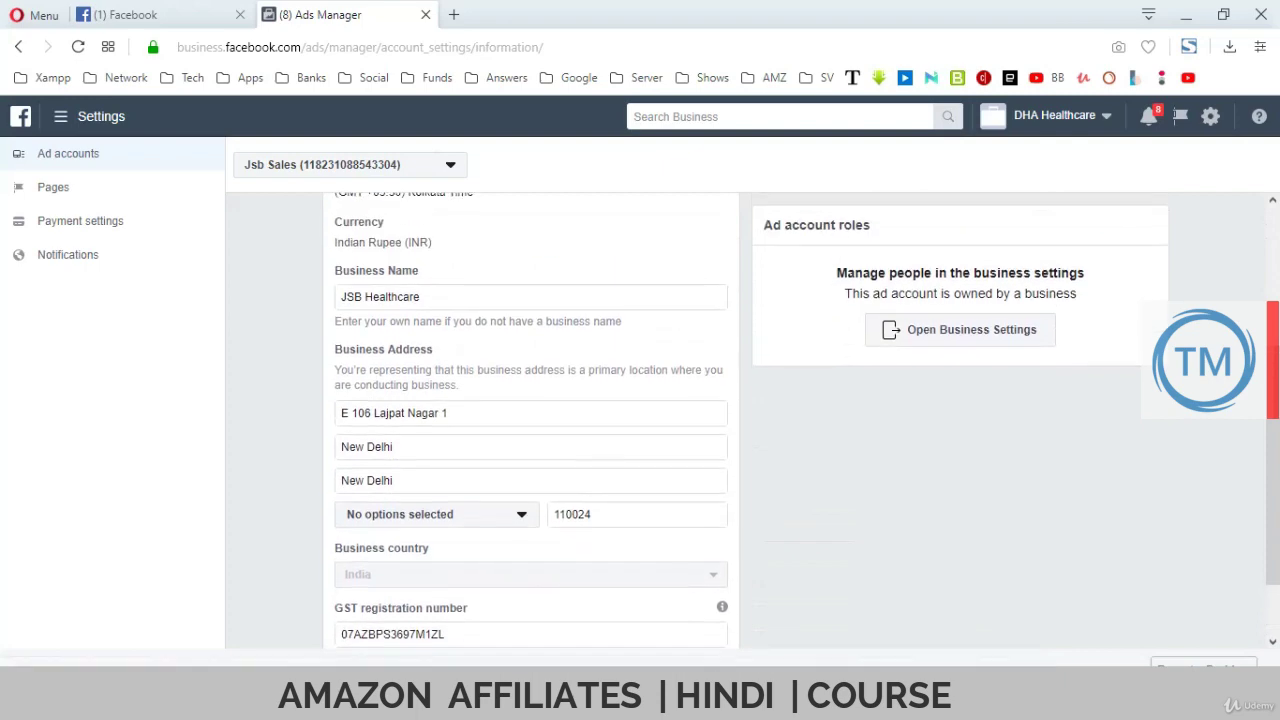
pyautogui.scroll(-2, 640, 420)
pyautogui.scroll(3, 640, 420)
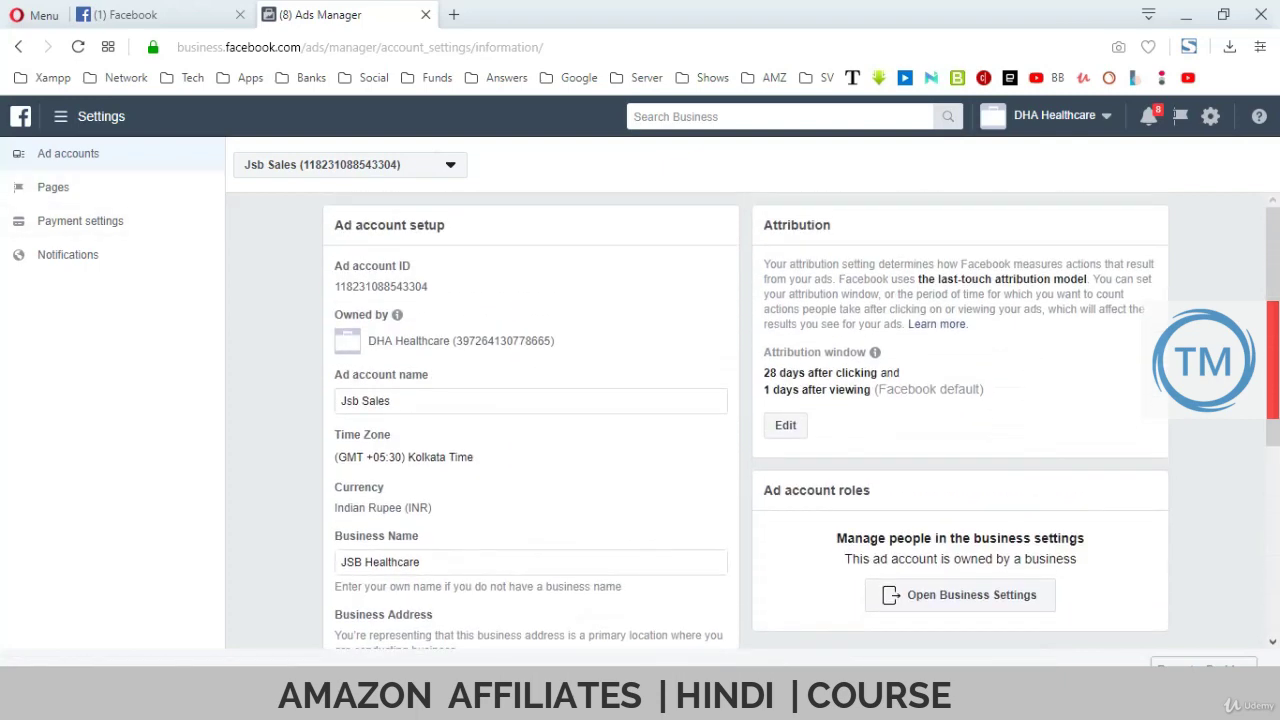
# Examine the ad account's payment settings, including the next bill, amount due and payment methods
pyautogui.click(80, 221)
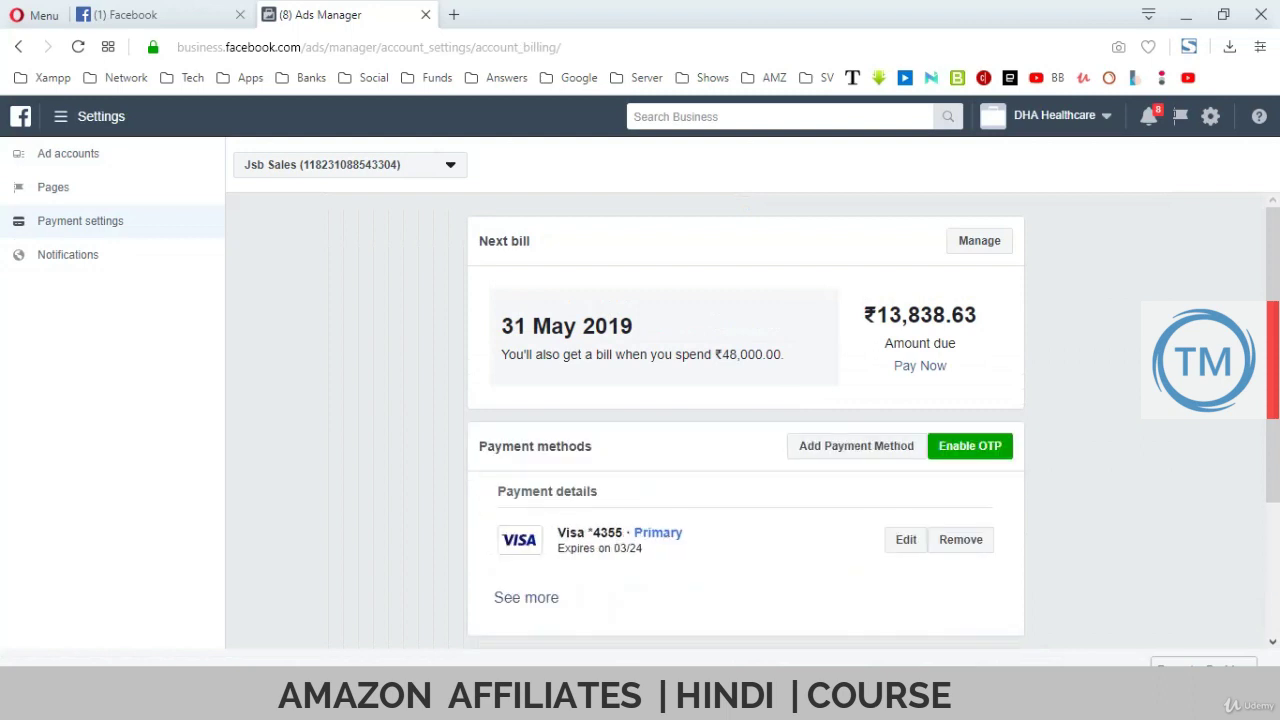
pyautogui.moveTo(877, 315); pyautogui.dragTo(945, 315)
pyautogui.scroll(-2, 745, 420)
pyautogui.scroll(2, 745, 420)
# Look through the list of managed Pages and their Page roles in the settings
pyautogui.click(53, 187)
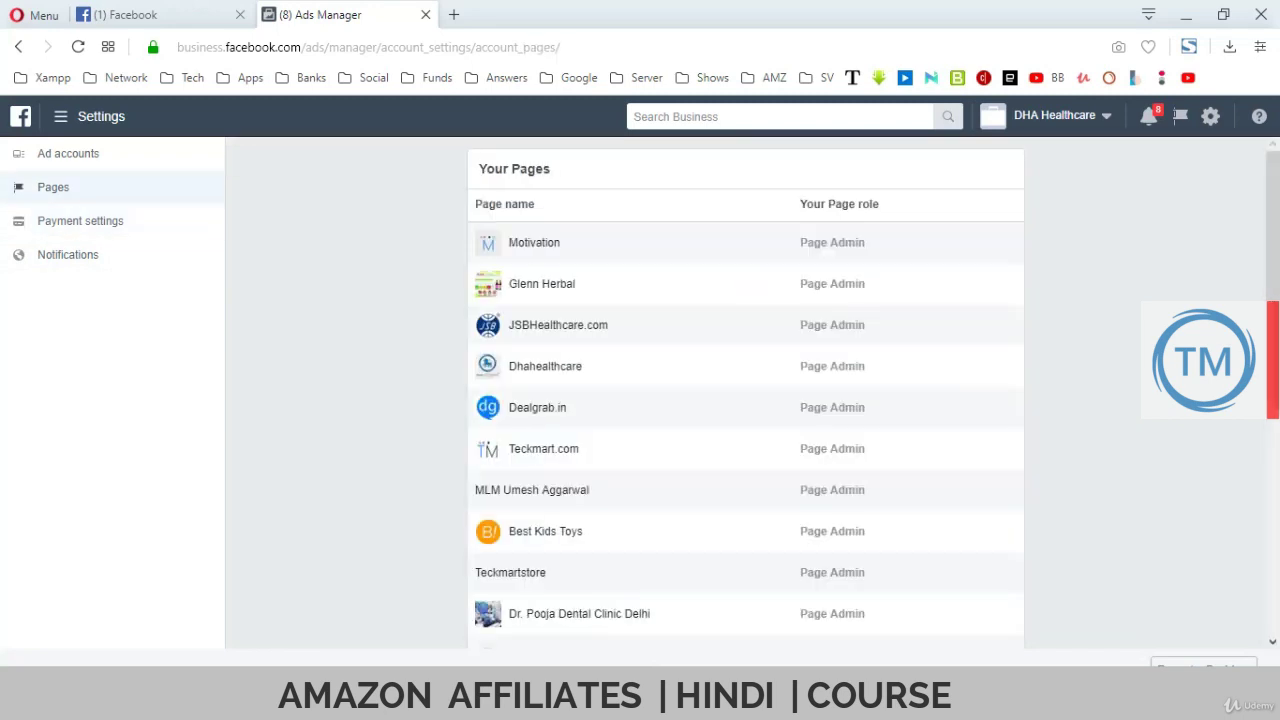
pyautogui.scroll(-5, 745, 390)
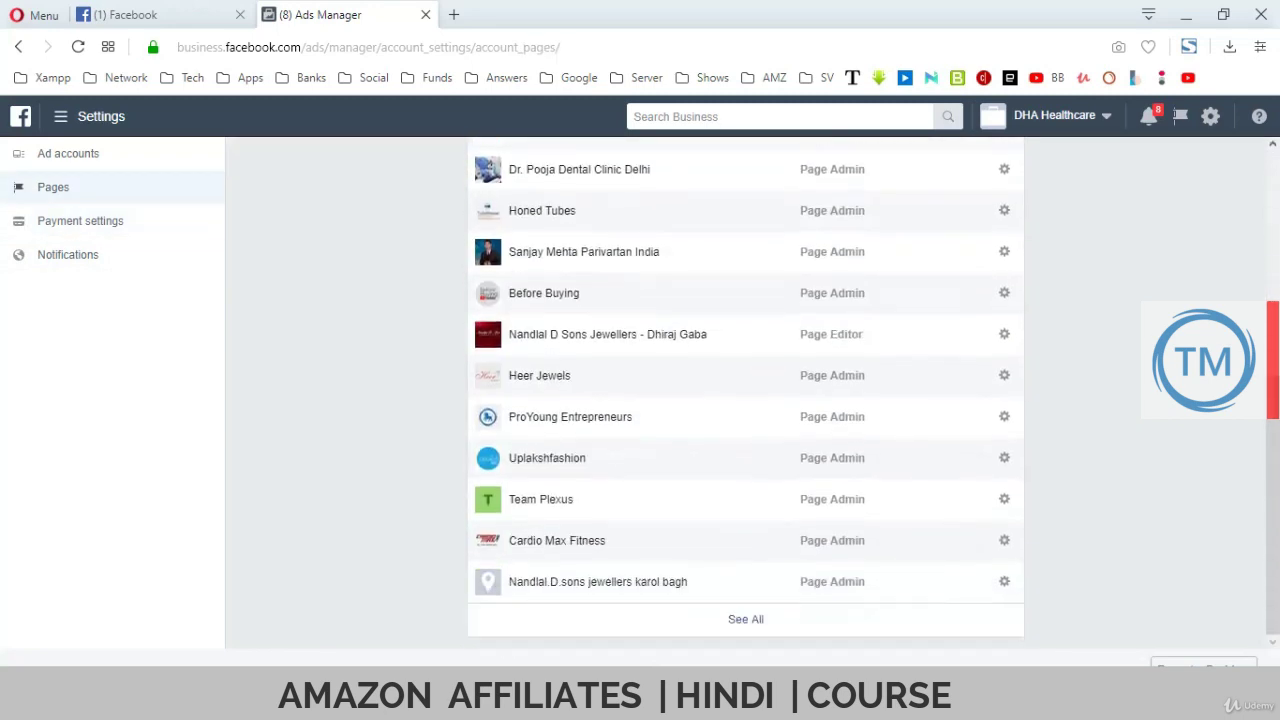
pyautogui.scroll(5, 745, 390)
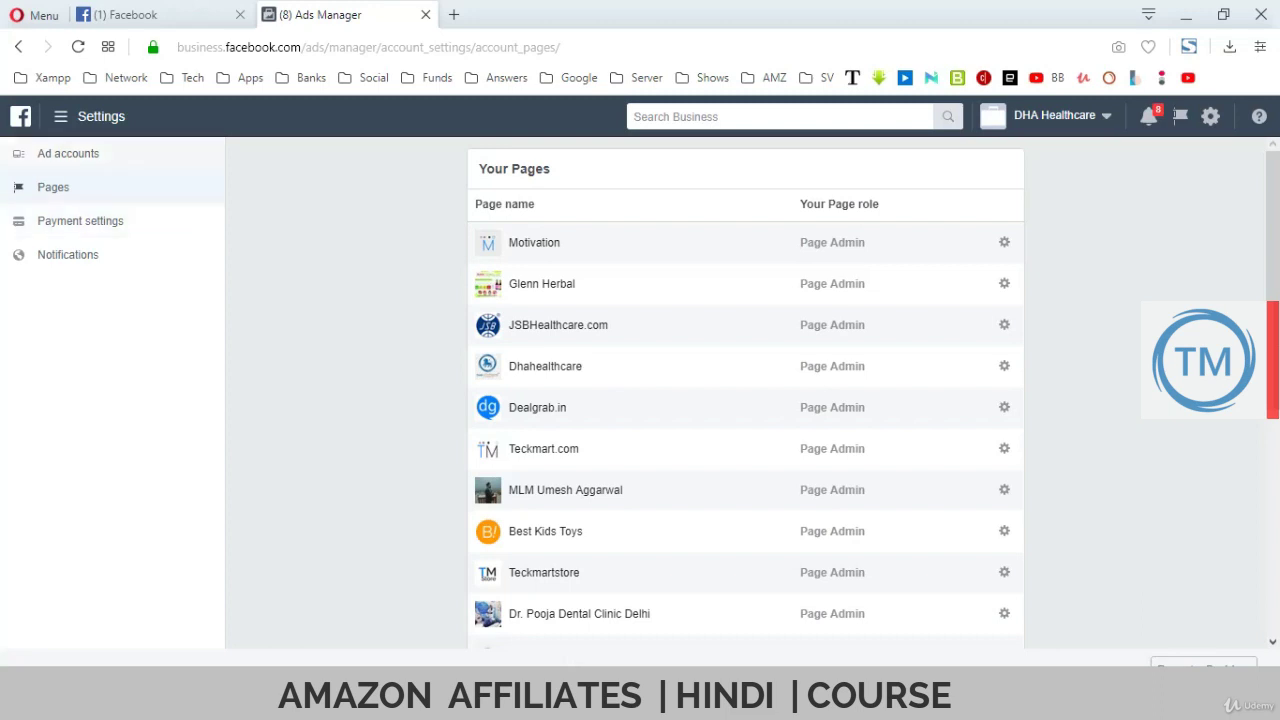
# Return to the Ads Manager campaigns overview and start creating a new campaign
pyautogui.click(88, 116)
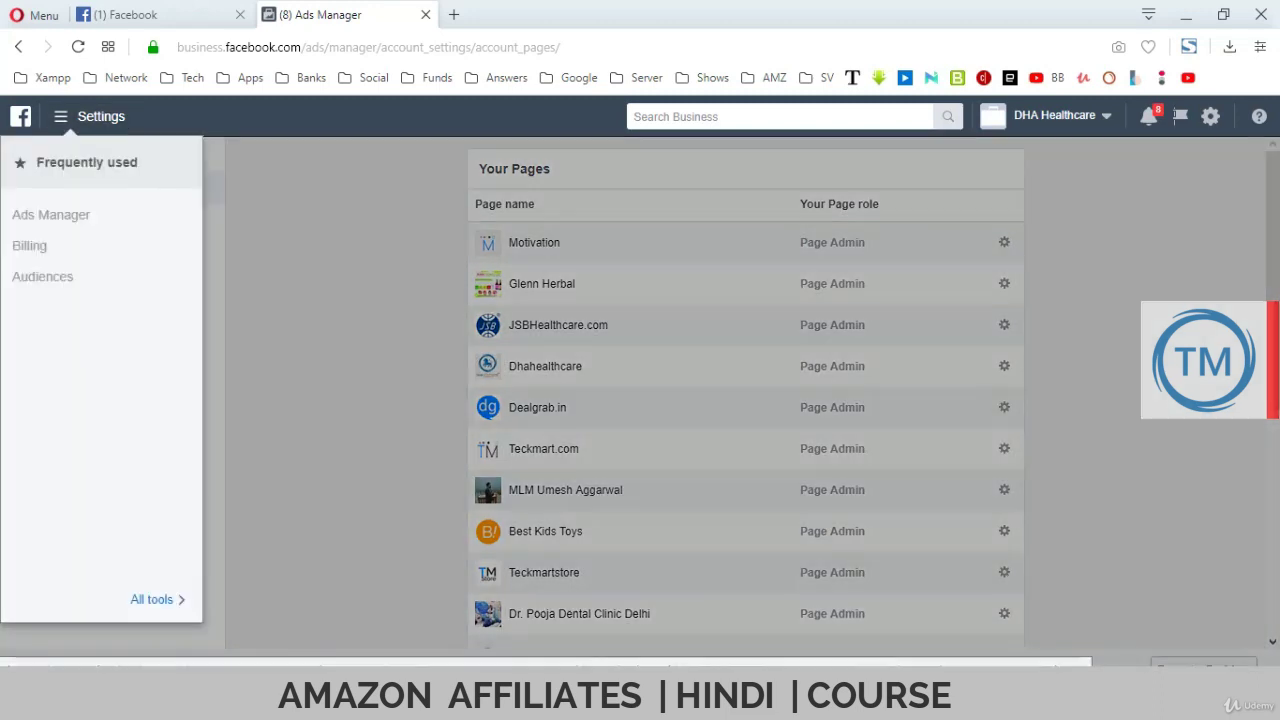
pyautogui.click(51, 214)
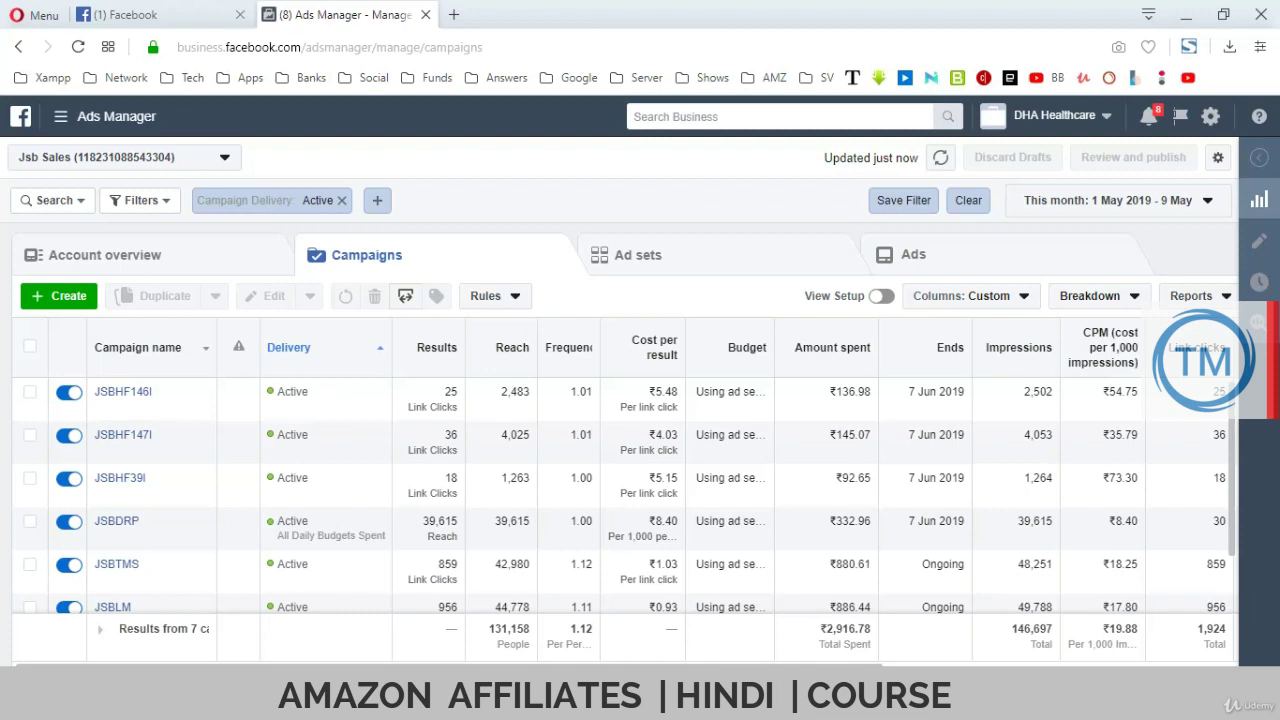
pyautogui.click(59, 295)
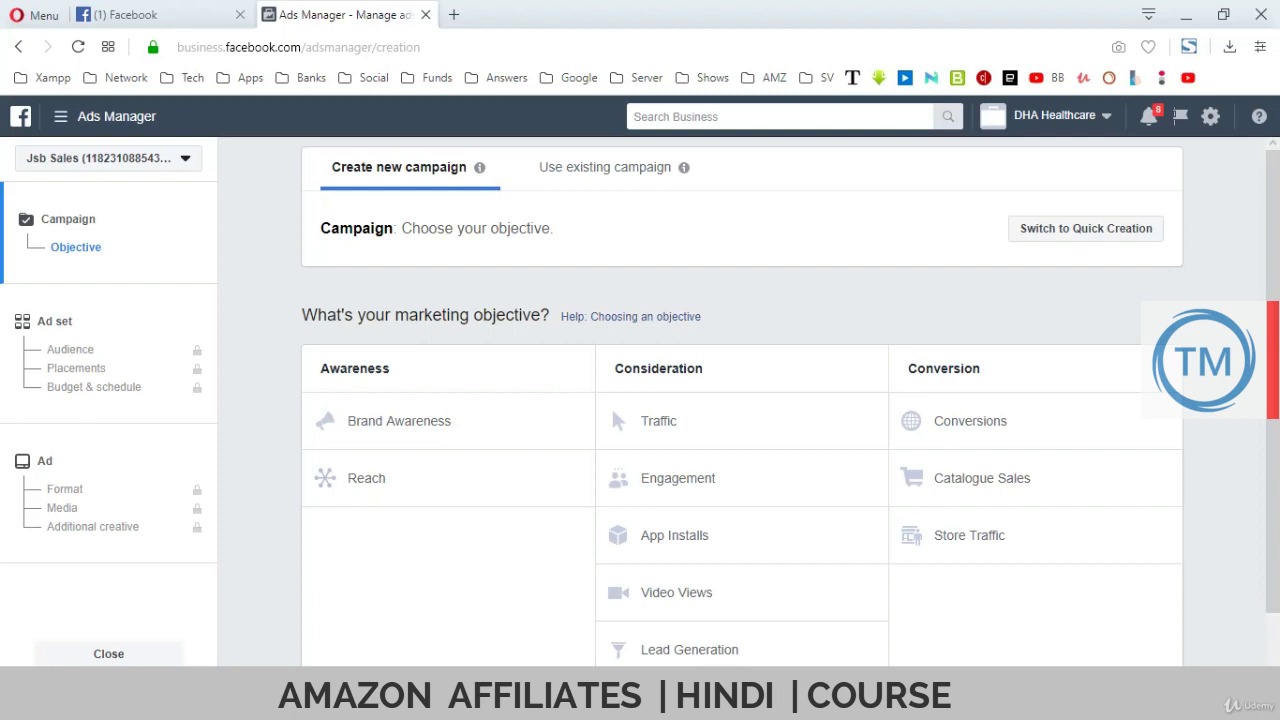
# Choose the Traffic objective, name the campaign Mobile Accessories and continue to the ad set setup
pyautogui.click(617, 421)
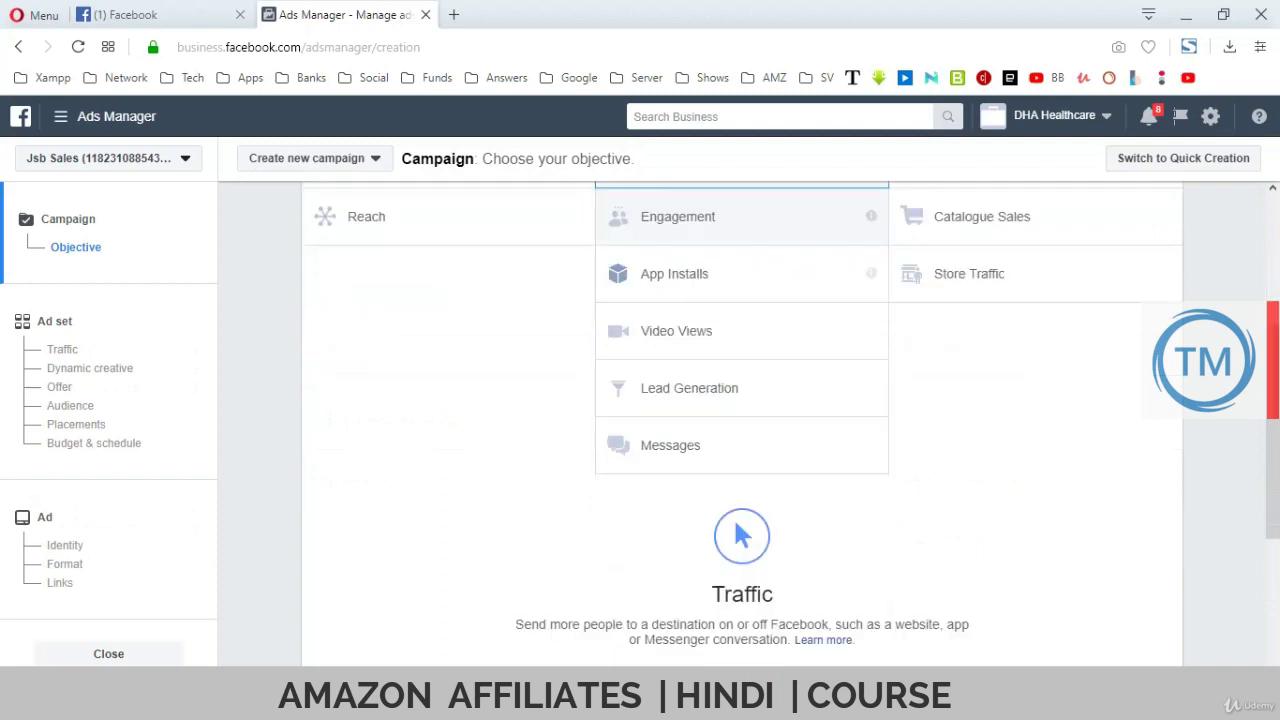
pyautogui.hotkey('ctrl', 'a')
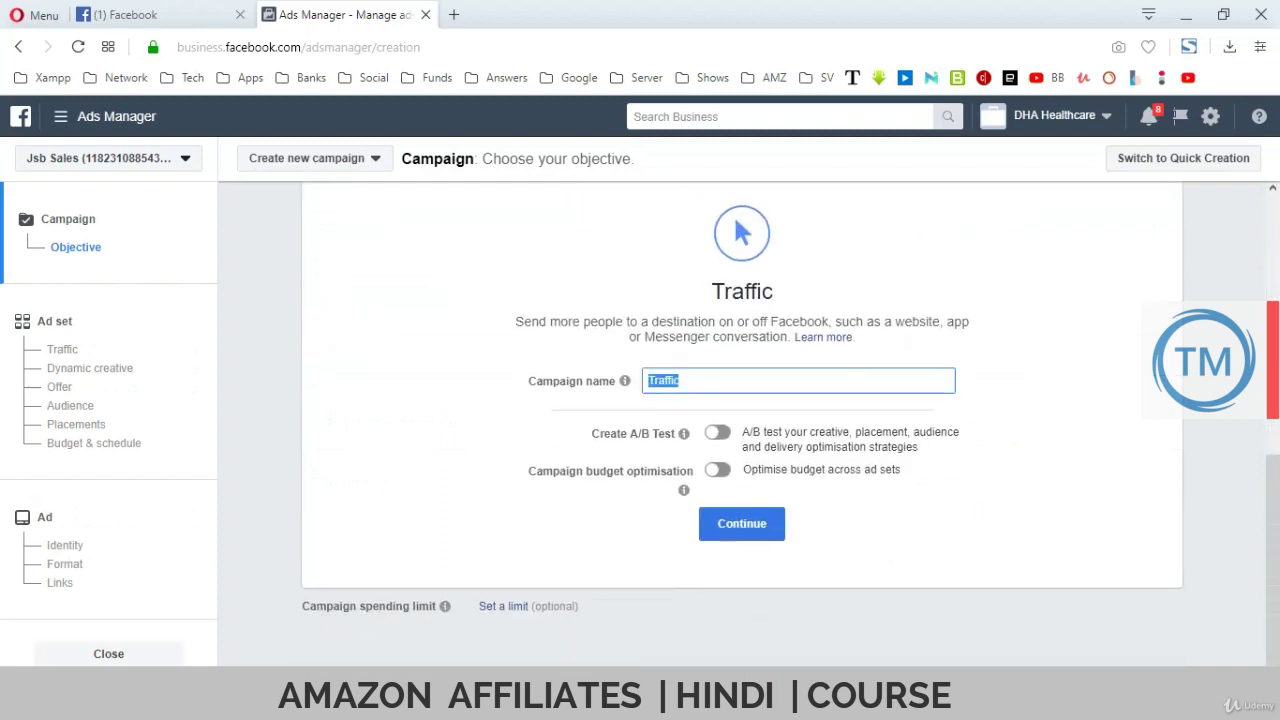
pyautogui.press('BackSpace')
pyautogui.write('Mobile Accessories')
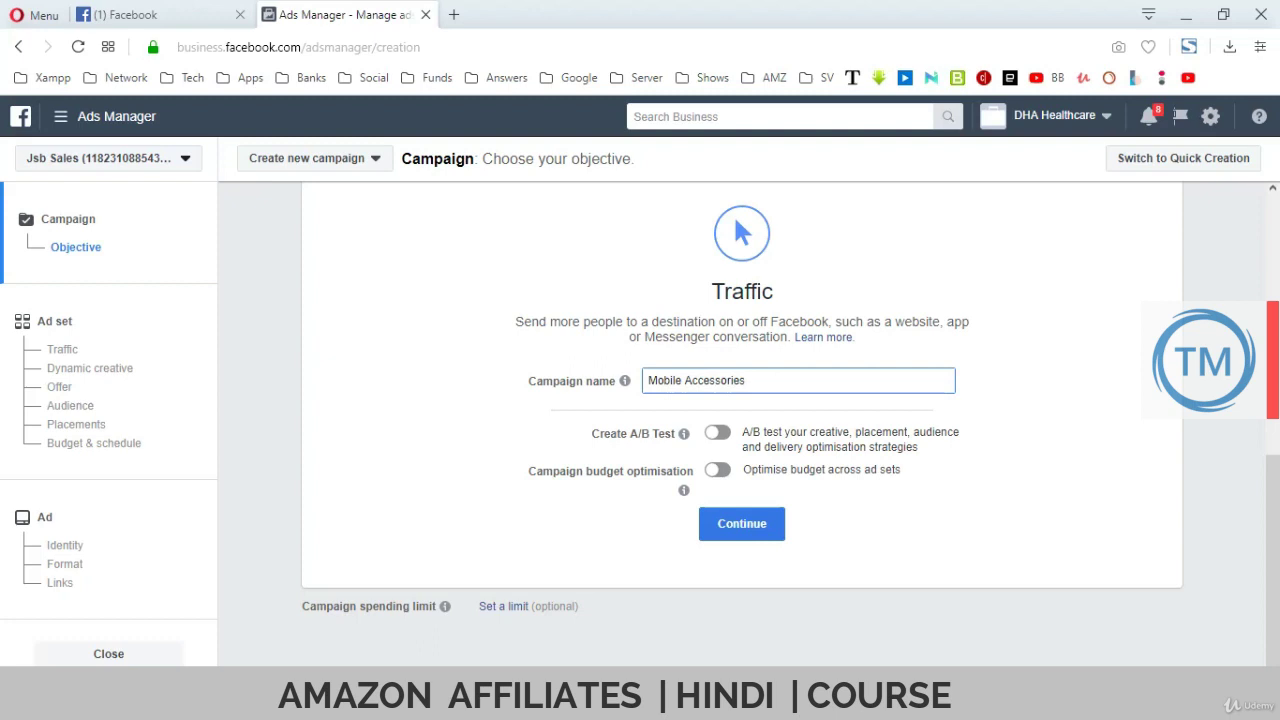
pyautogui.click(741, 523)
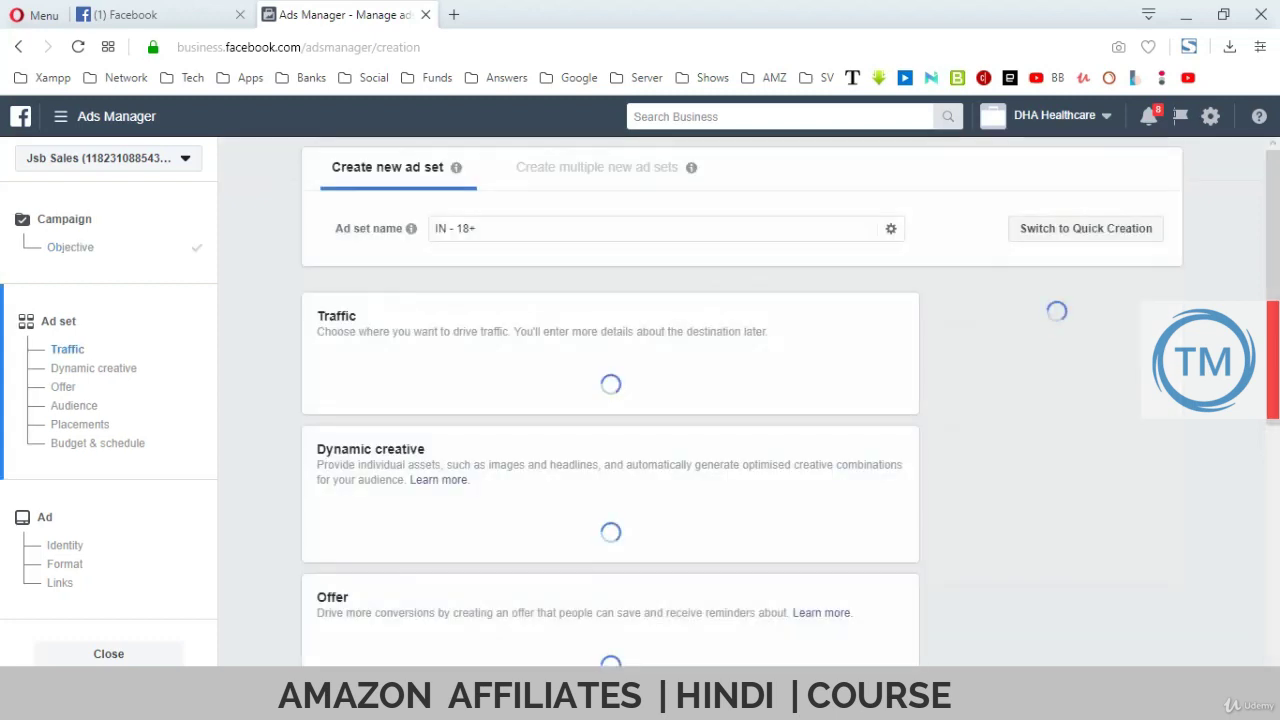
# Name the new ad set Mobile Accessories
pyautogui.click(476, 228)
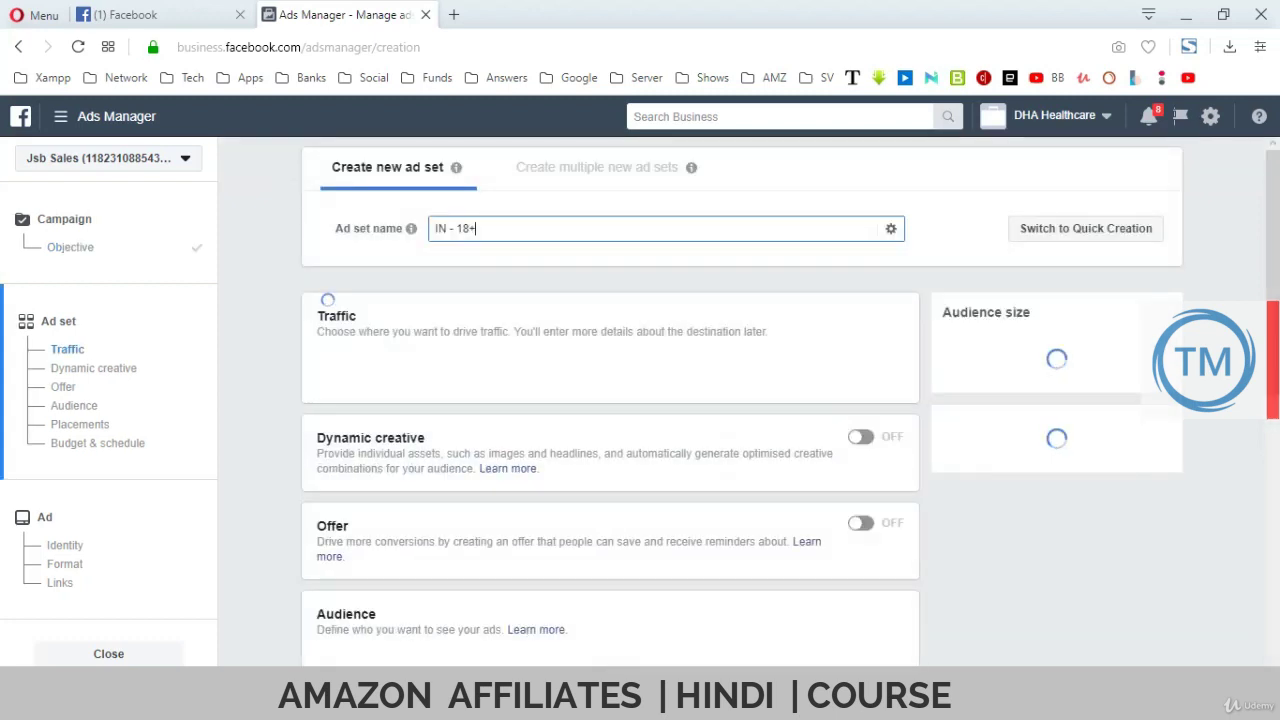
pyautogui.hotkey('ctrl', 'a')
pyautogui.write('Mobile ')
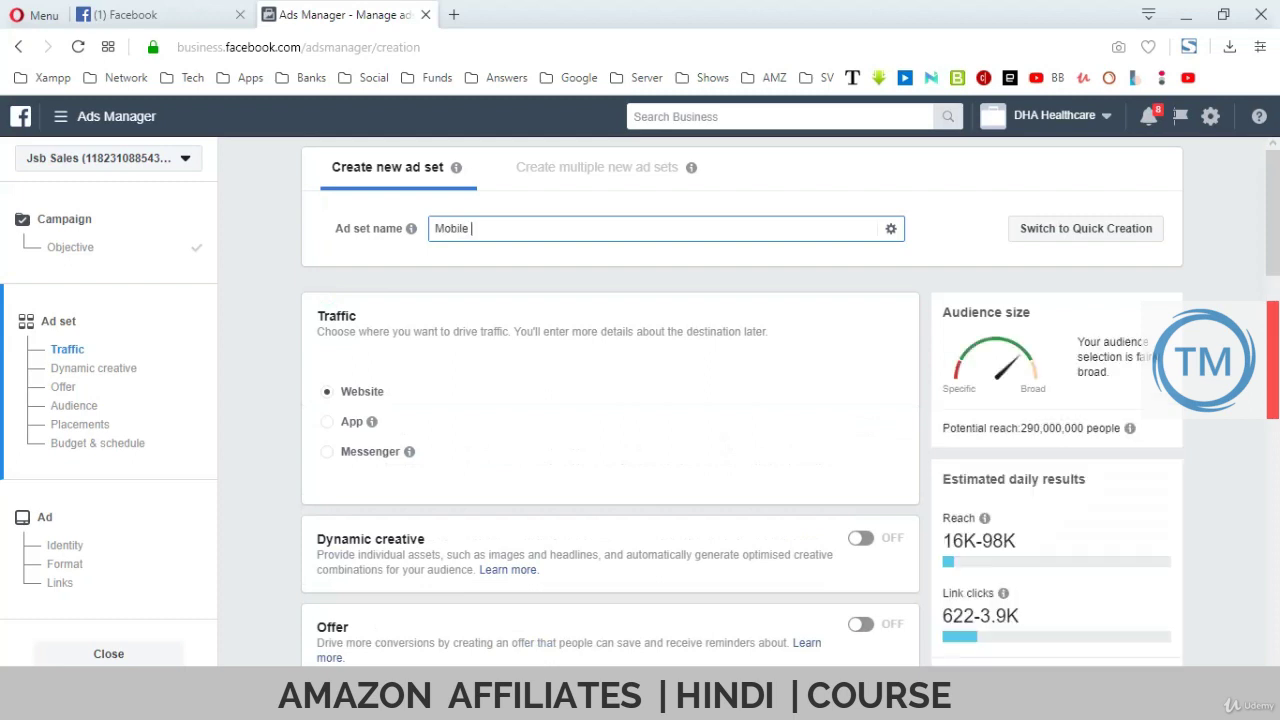
pyautogui.write('Accessories')
# Examine the ad set's traffic, dynamic creative, offer and audience options, including location, age, gender, languages and detailed targeting
pyautogui.scroll(-1, 610, 400)
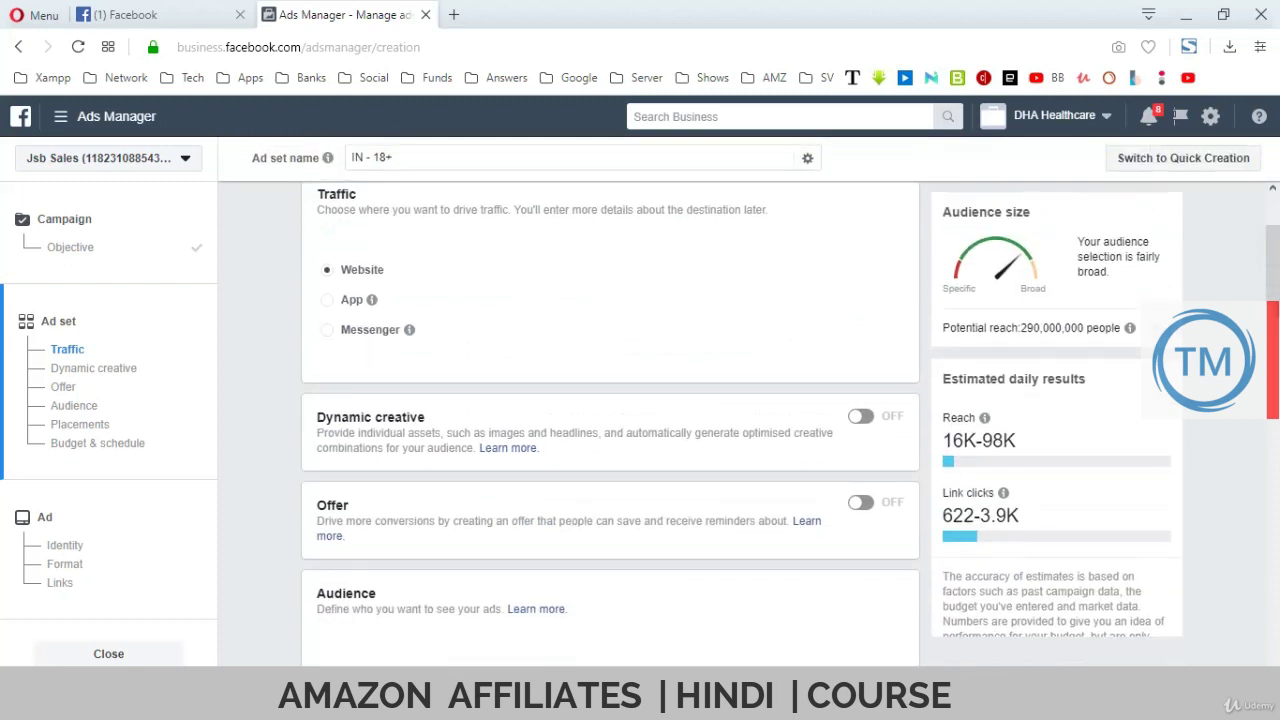
pyautogui.scroll(-3, 610, 424)
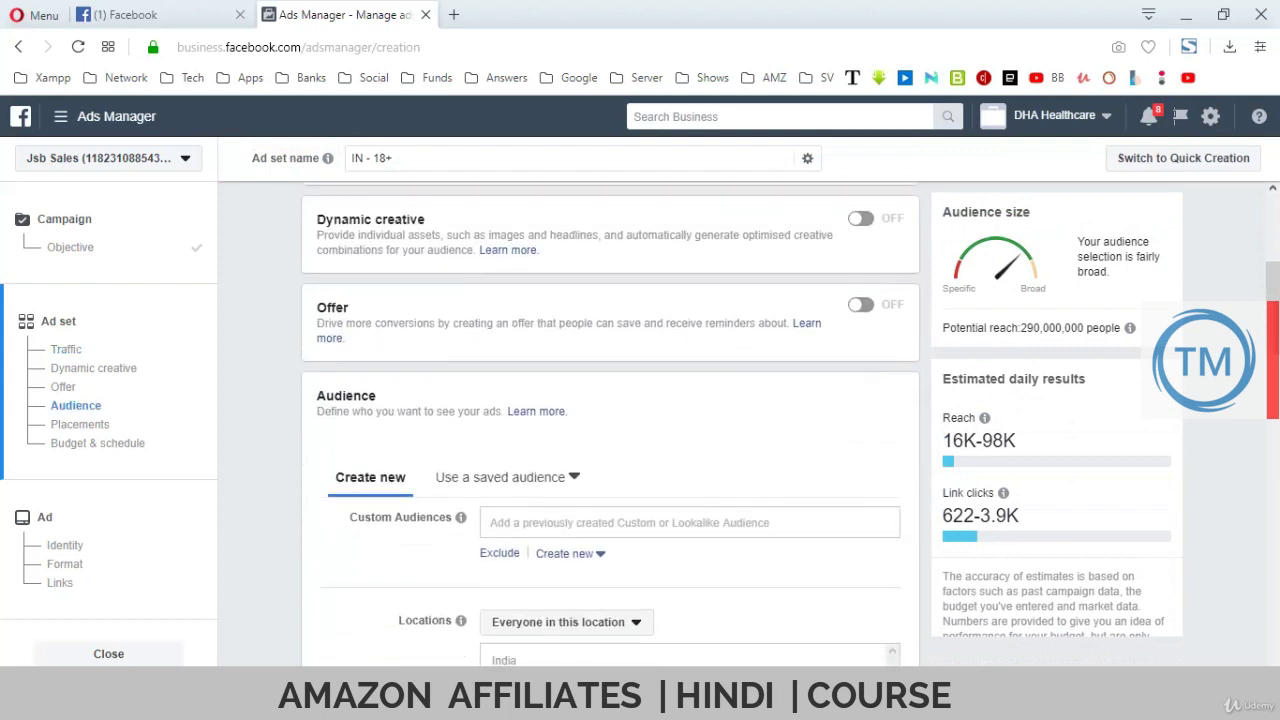
pyautogui.scroll(-1, 610, 424)
pyautogui.scroll(-1, 460, 250)
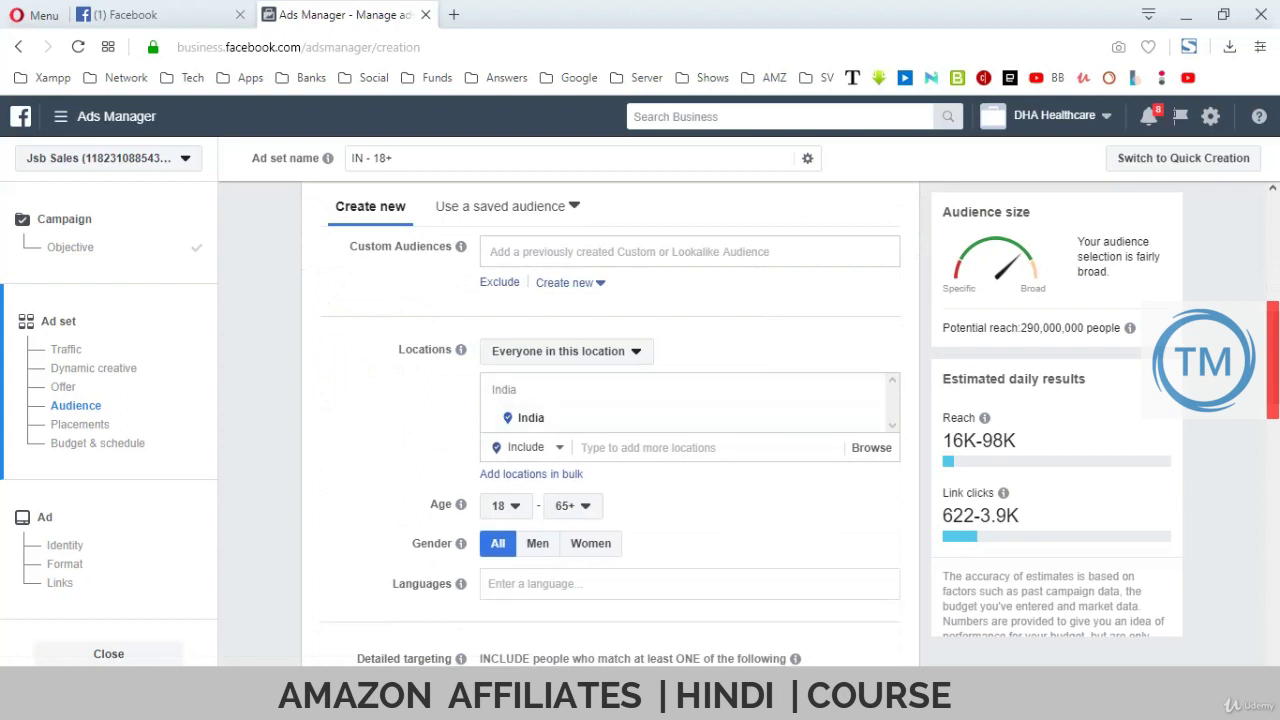
pyautogui.scroll(-1, 610, 420)
pyautogui.scroll(-1, 610, 420)
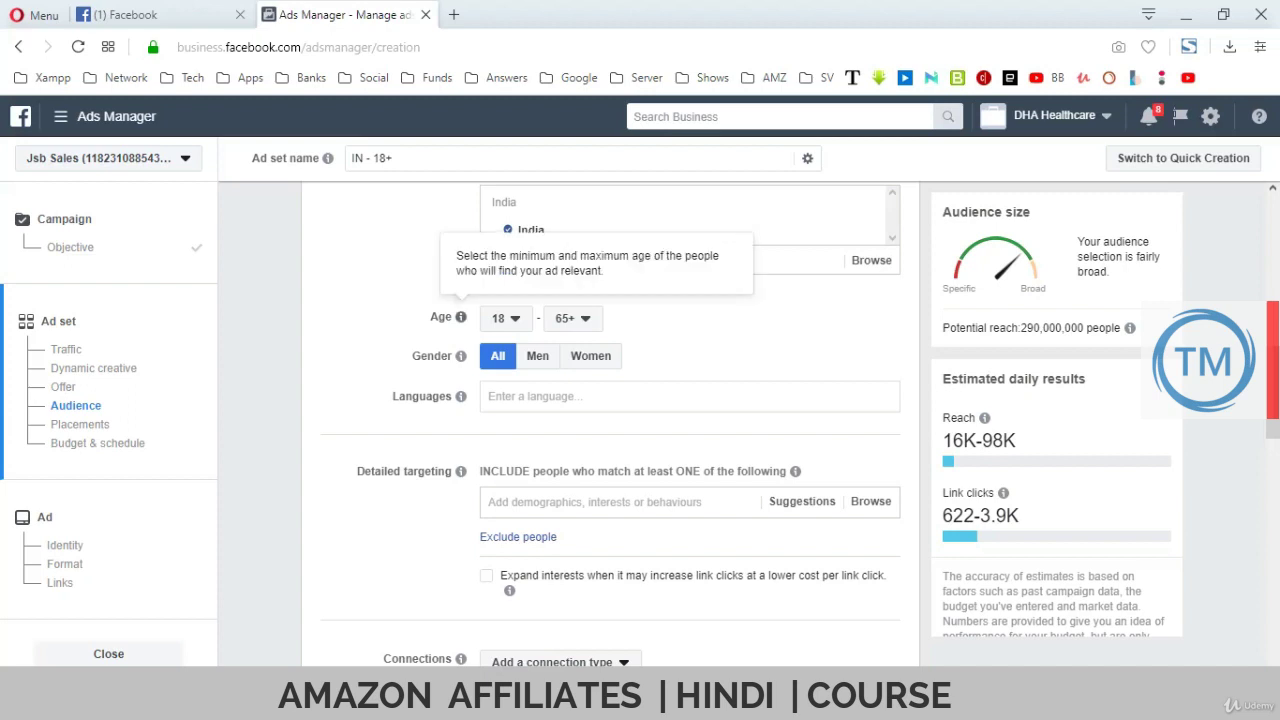
pyautogui.moveTo(460, 396)
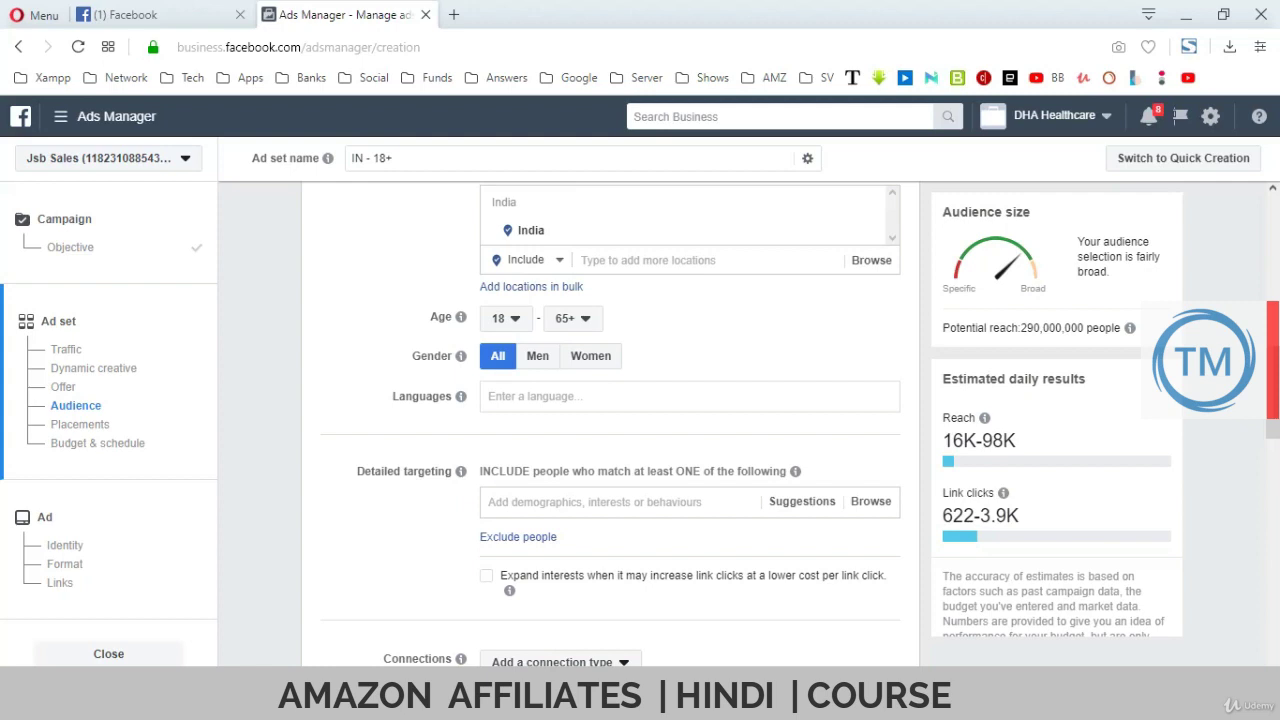
pyautogui.scroll(-1, 610, 420)
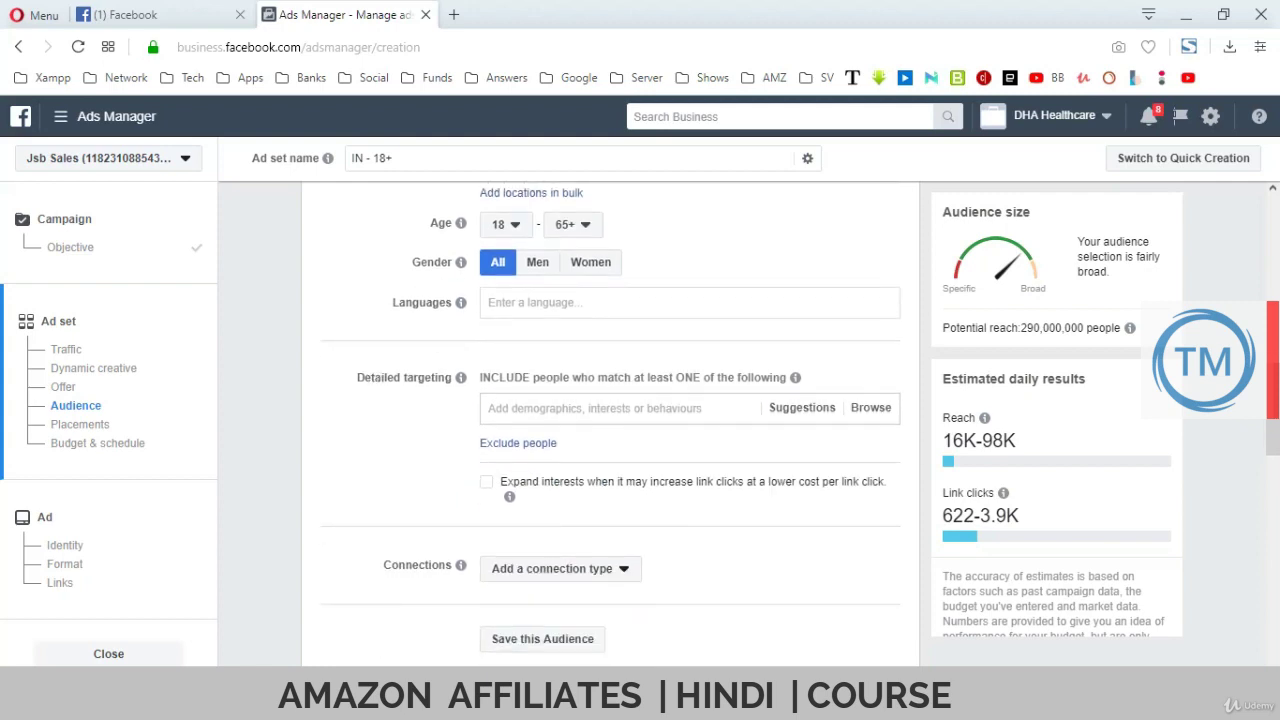
pyautogui.moveTo(357, 378); pyautogui.dragTo(454, 378)
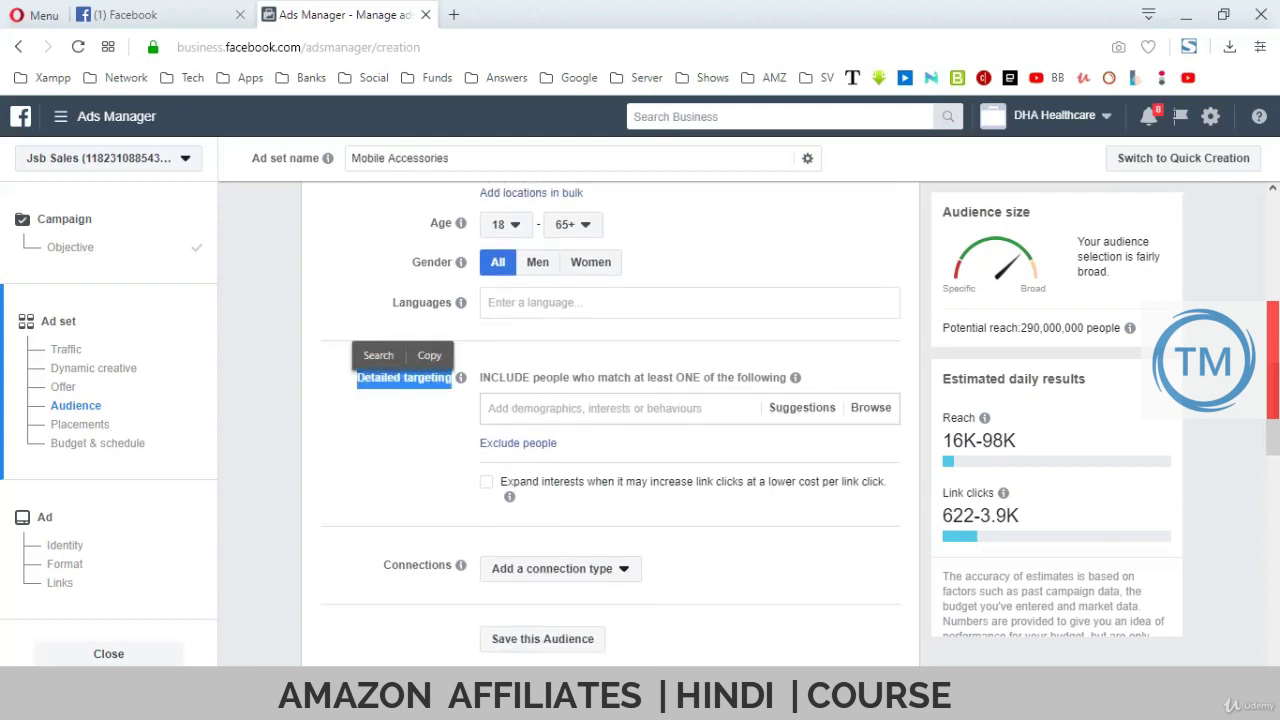
pyautogui.click(400, 408)
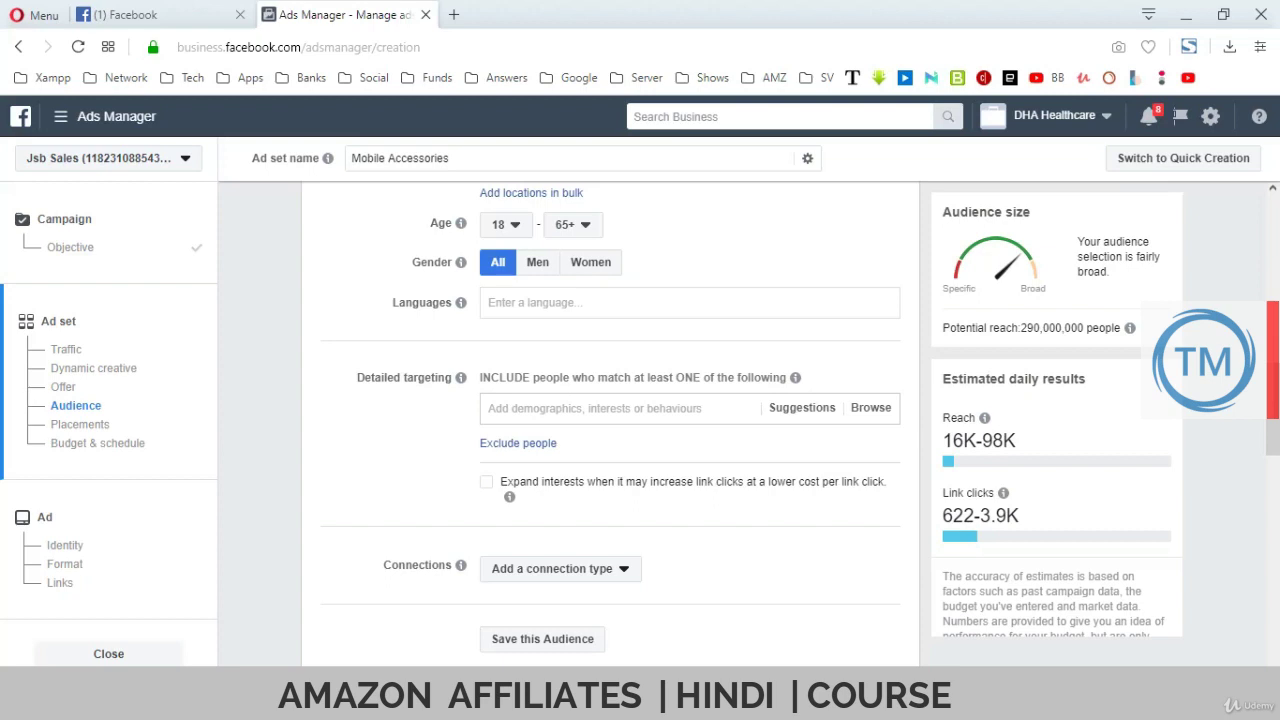
# Open the affiliate website bestkidstoy.com in a new browser window
pyautogui.hotkey('ctrl', 'n')
pyautogui.write('bestmobileaccessories.in')
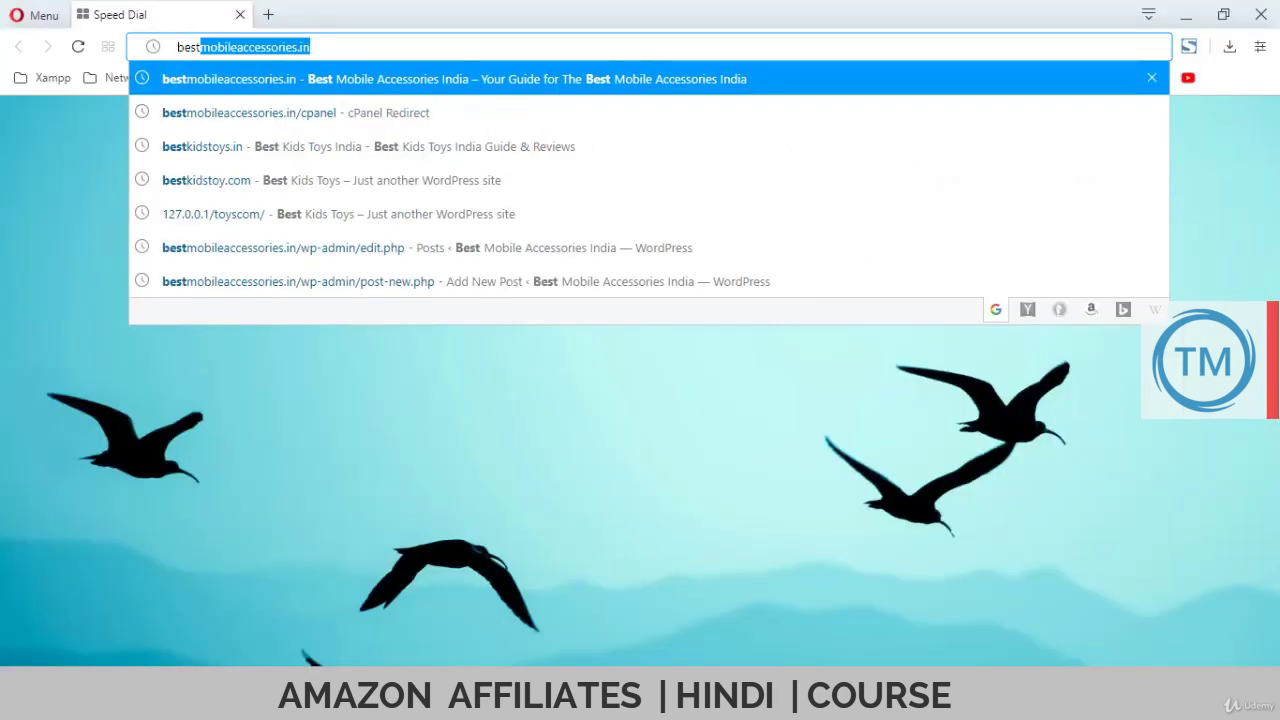
pyautogui.press('Down')
pyautogui.press('Down')
pyautogui.press('Down')
pyautogui.press('Return')
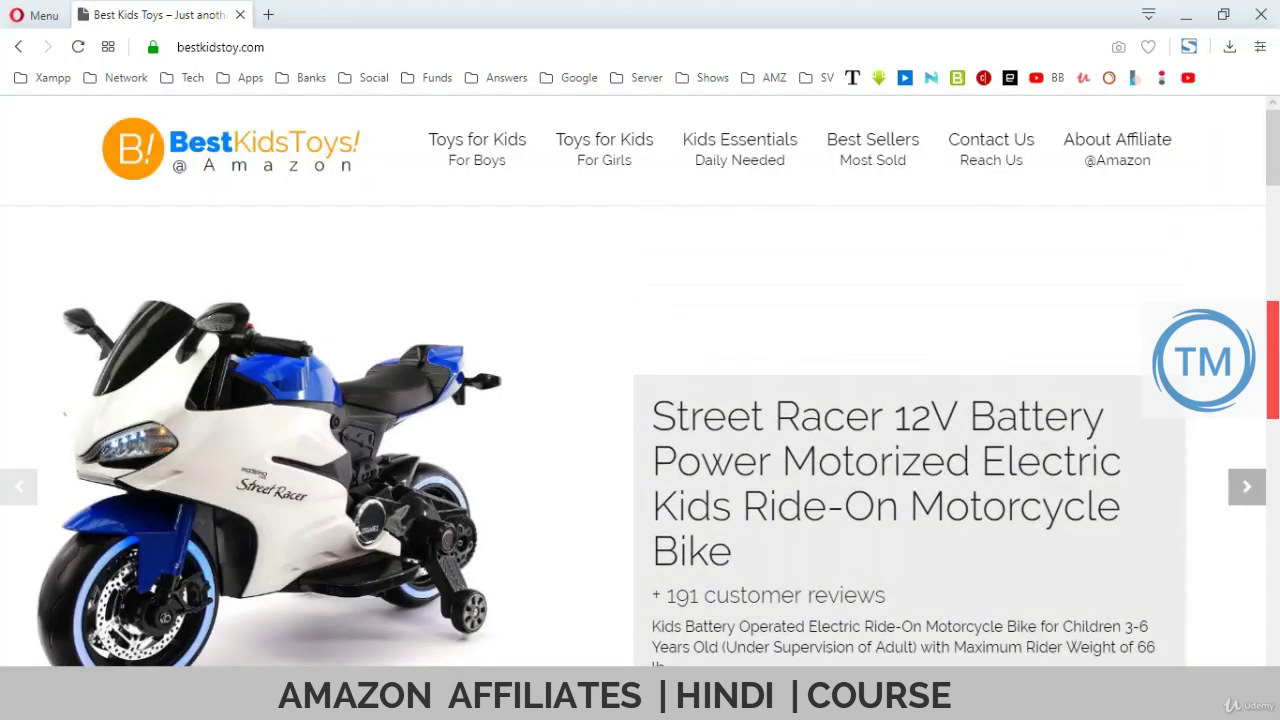
# Look through the kids' toy website's homepage, from the product collections to the product of the month, and return to the start
pyautogui.scroll(-8, 640, 380)
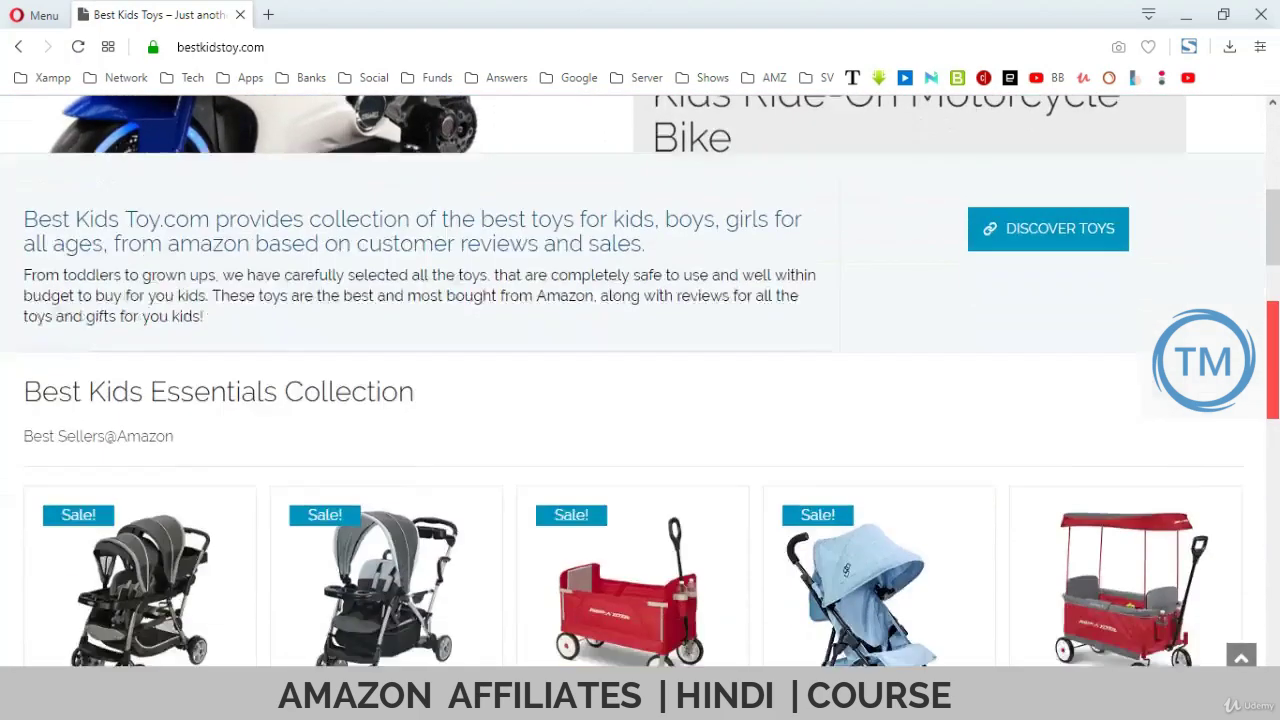
pyautogui.scroll(-11, 640, 380)
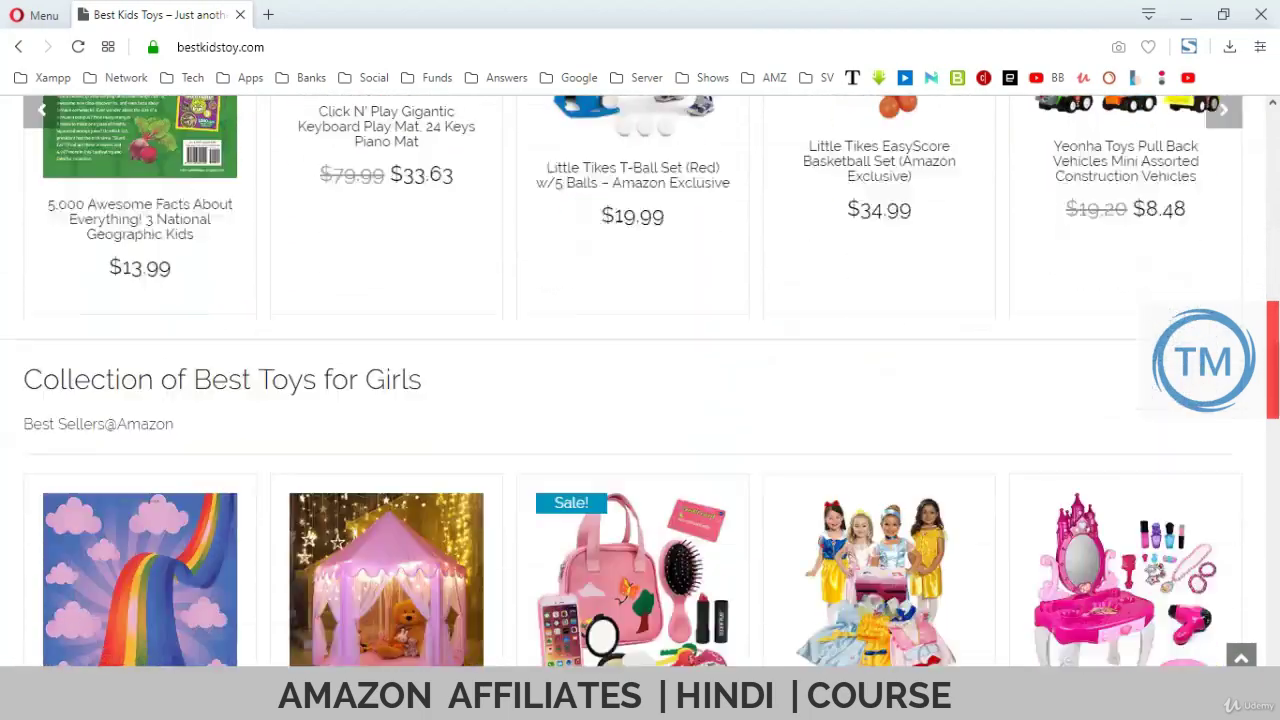
pyautogui.scroll(-11, 640, 380)
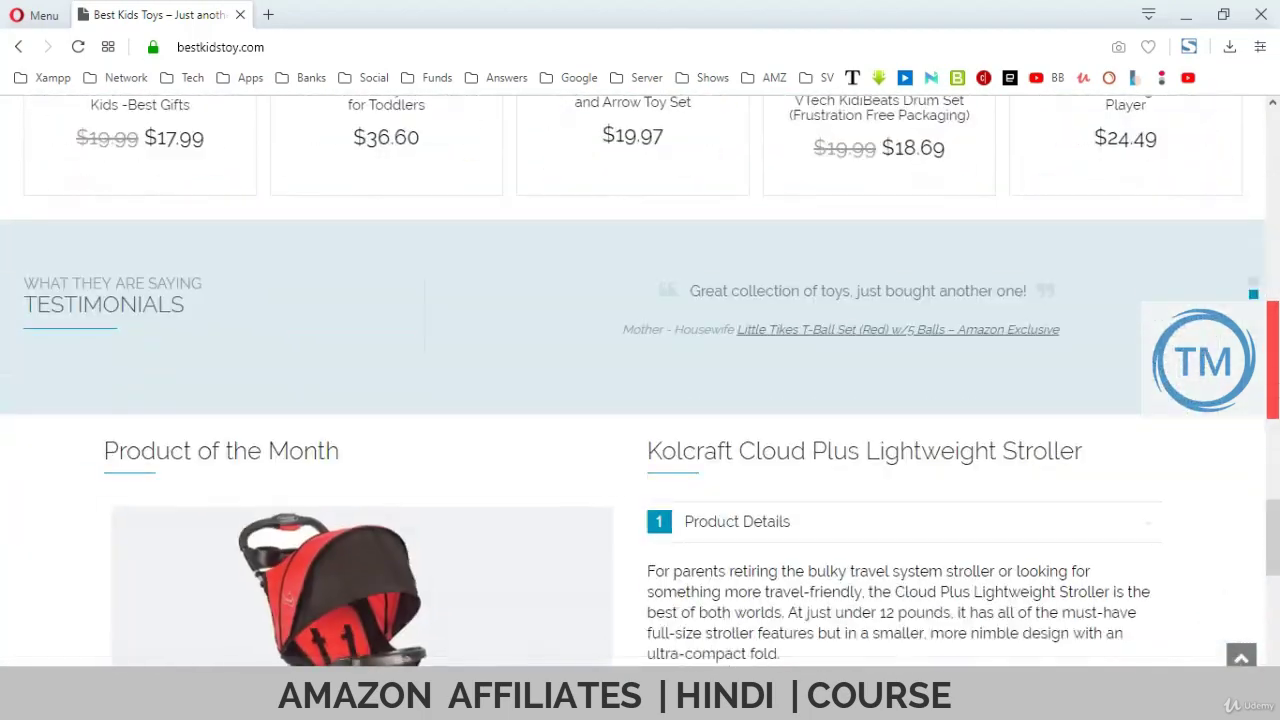
pyautogui.scroll(-2, 640, 380)
pyautogui.scroll(6, 640, 380)
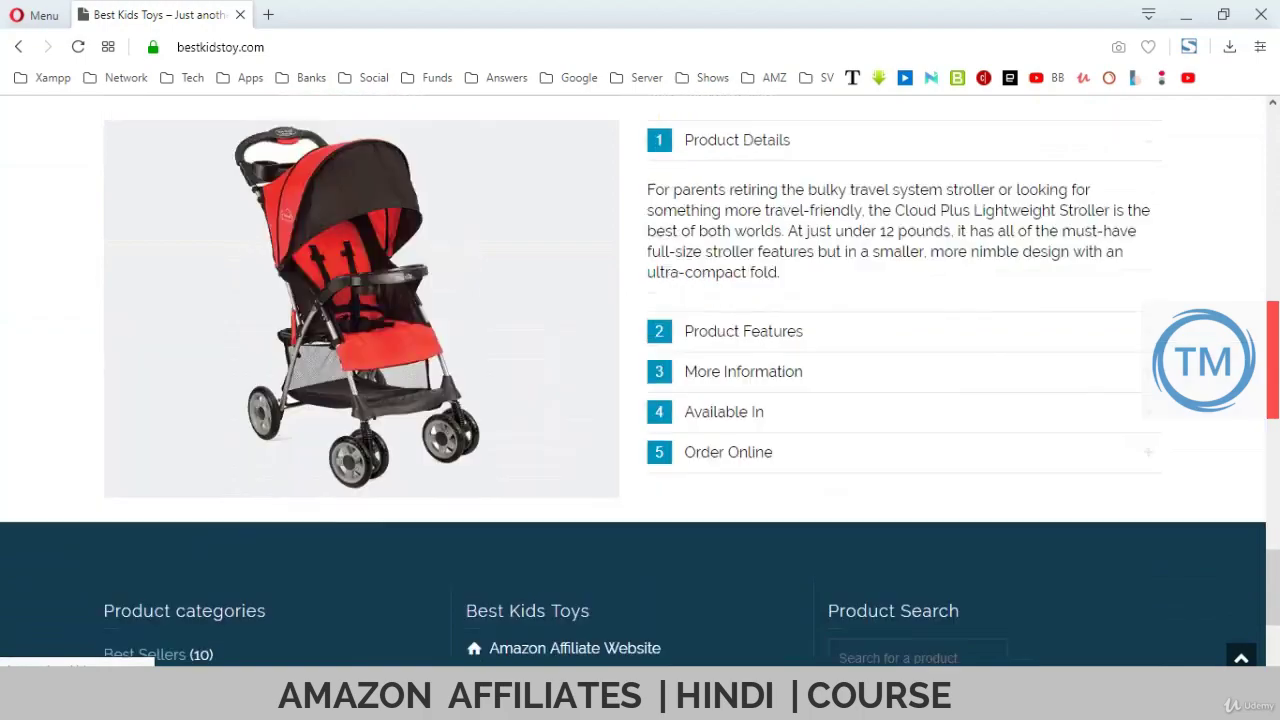
pyautogui.scroll(12, 640, 380)
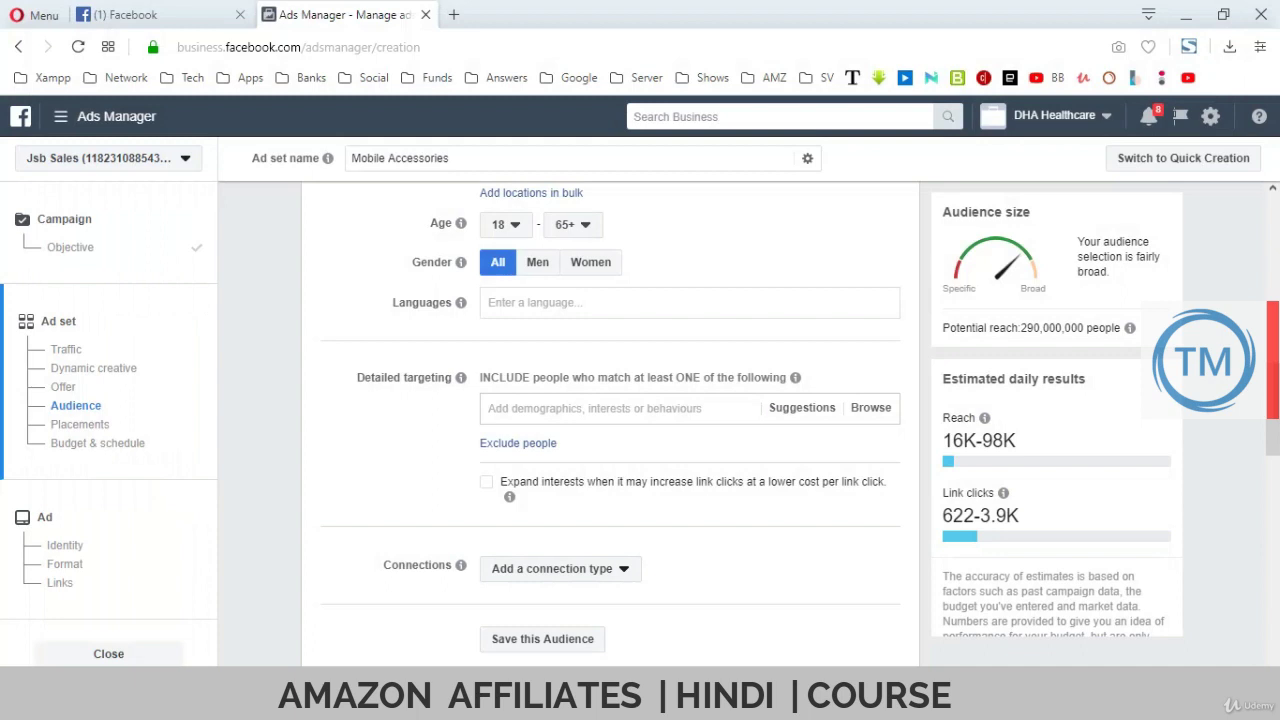
# Back in Ads Manager, search the audience's detailed targeting for parents, review the suggested parent demographics and dismiss them without choosing one
pyautogui.scroll(2, 610, 425)
pyautogui.scroll(-2, 610, 425)
pyautogui.write('parents')
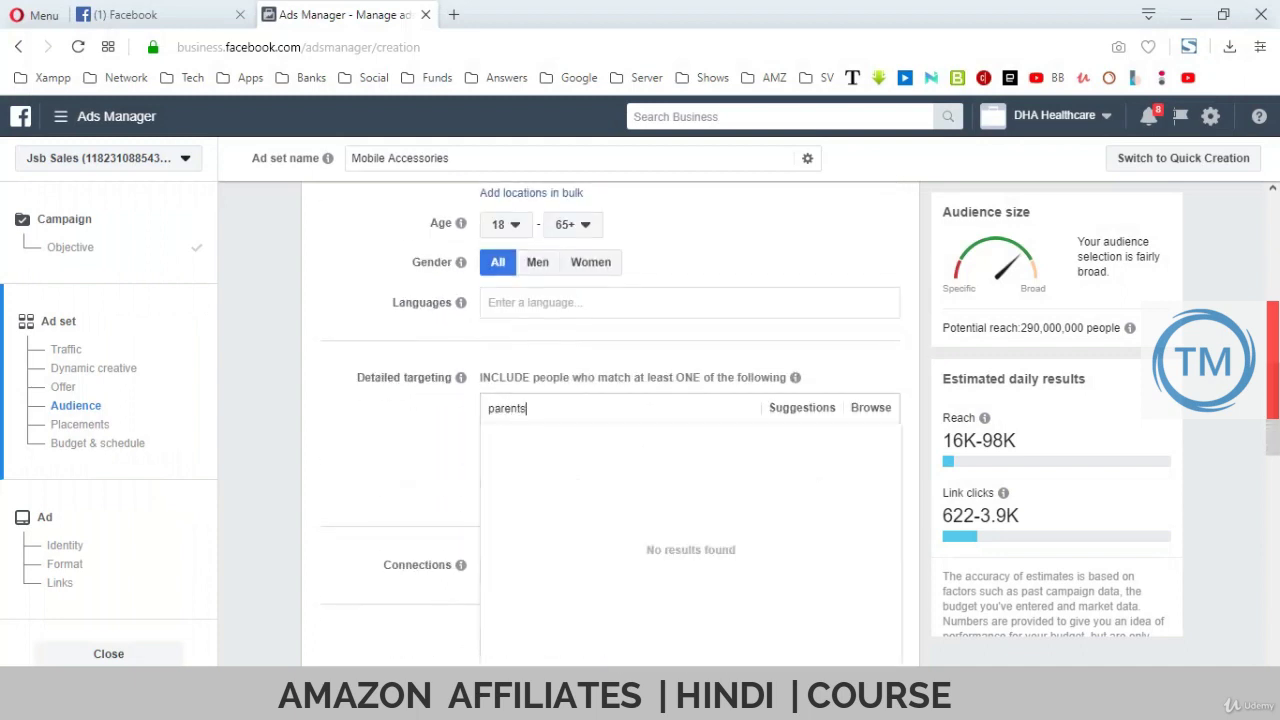
pyautogui.scroll(-1, 610, 425)
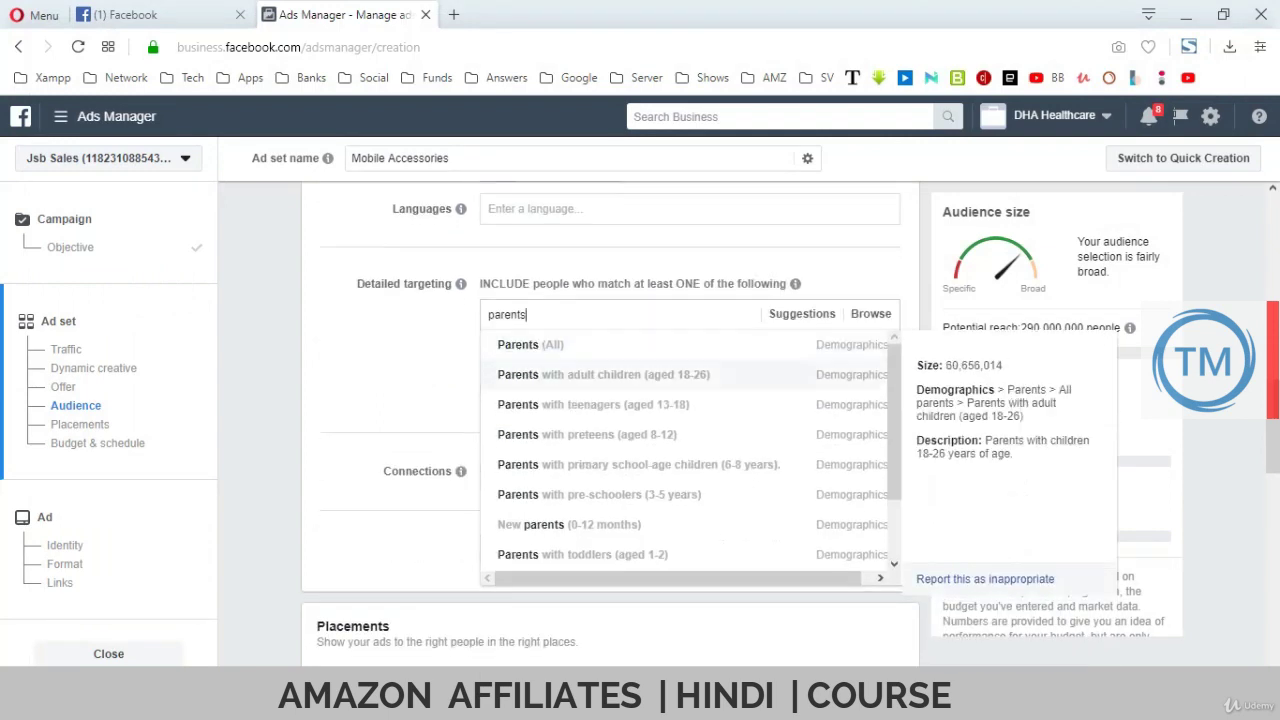
pyautogui.press('Down')
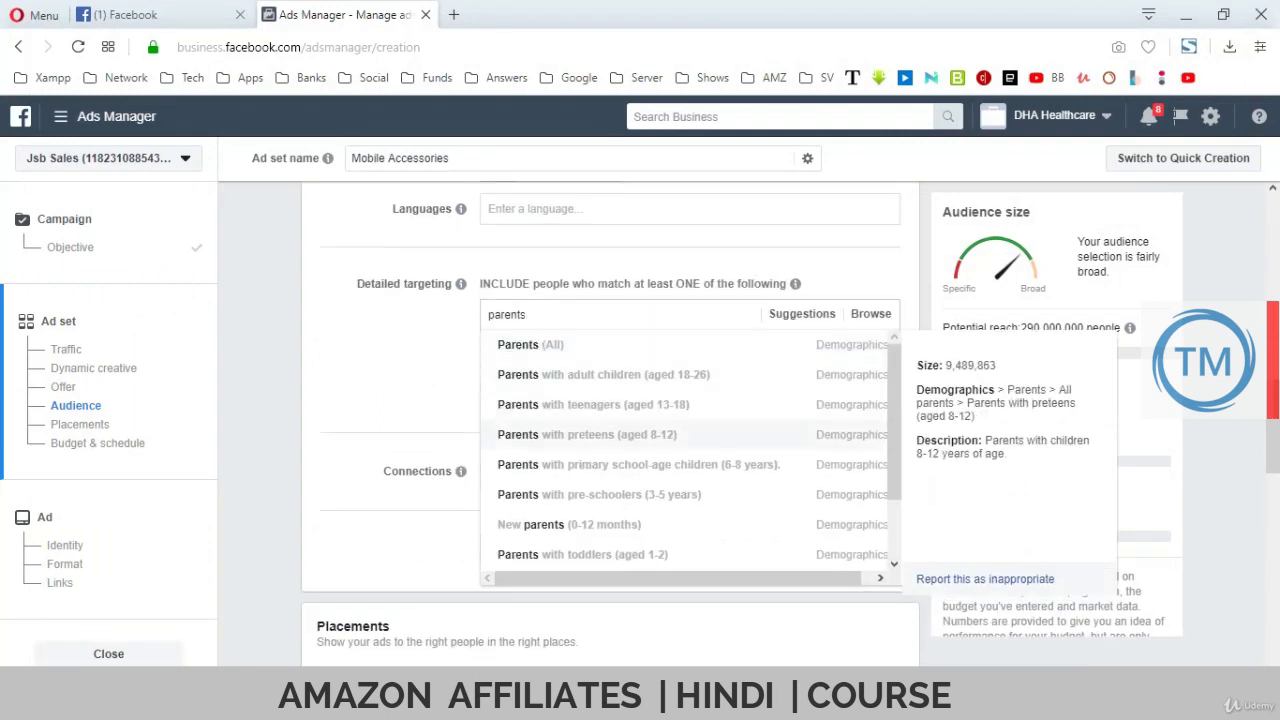
pyautogui.press('Down')
pyautogui.press('Down')
pyautogui.press('Down')
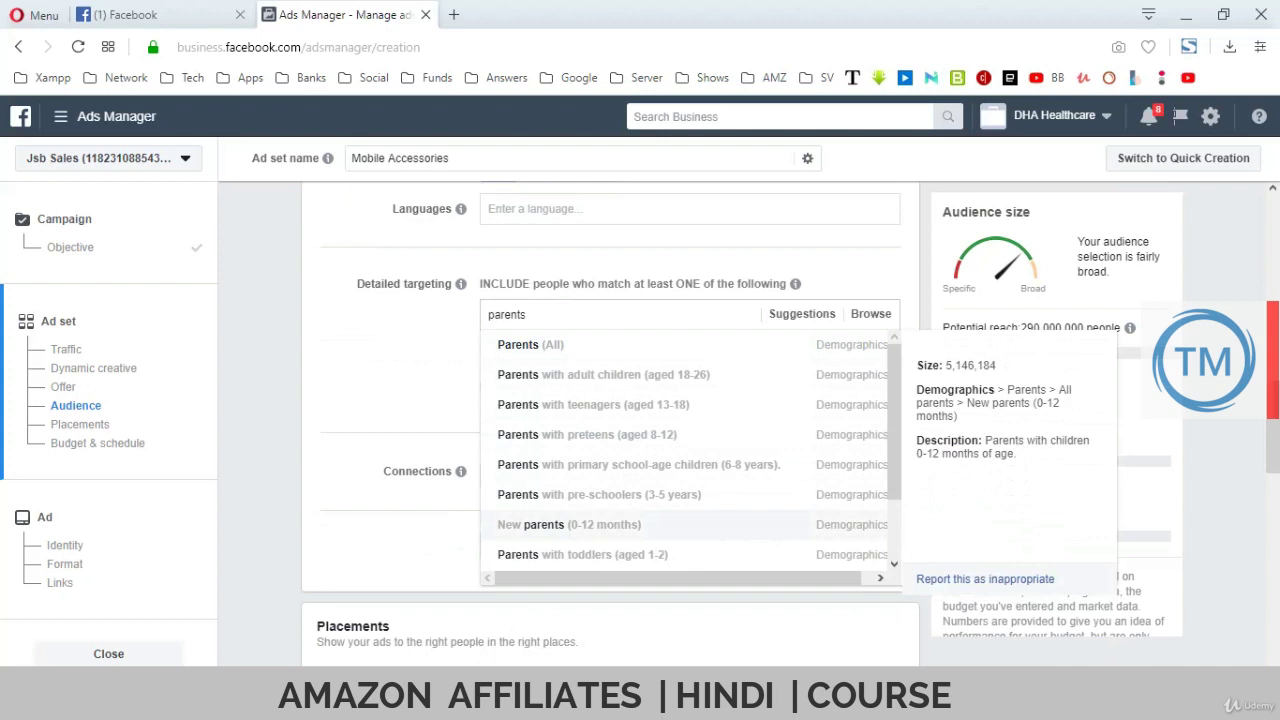
pyautogui.press('Down')
pyautogui.press('Down')
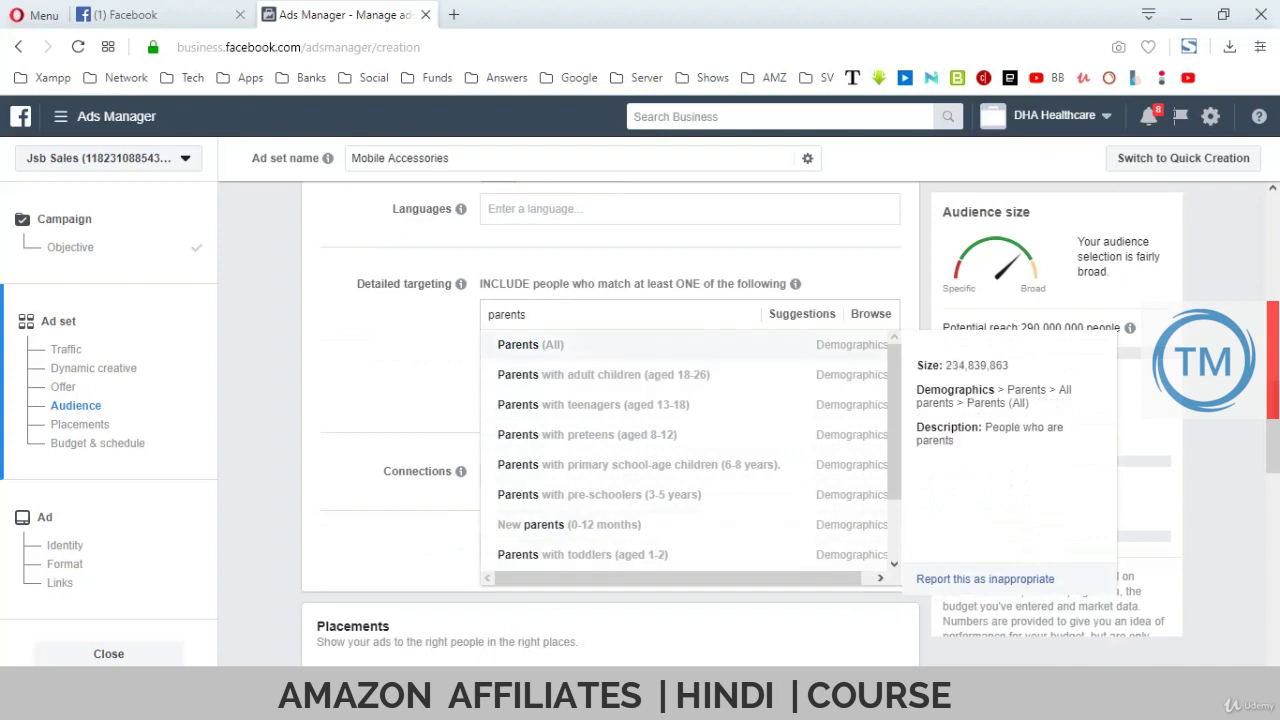
pyautogui.press('Escape')
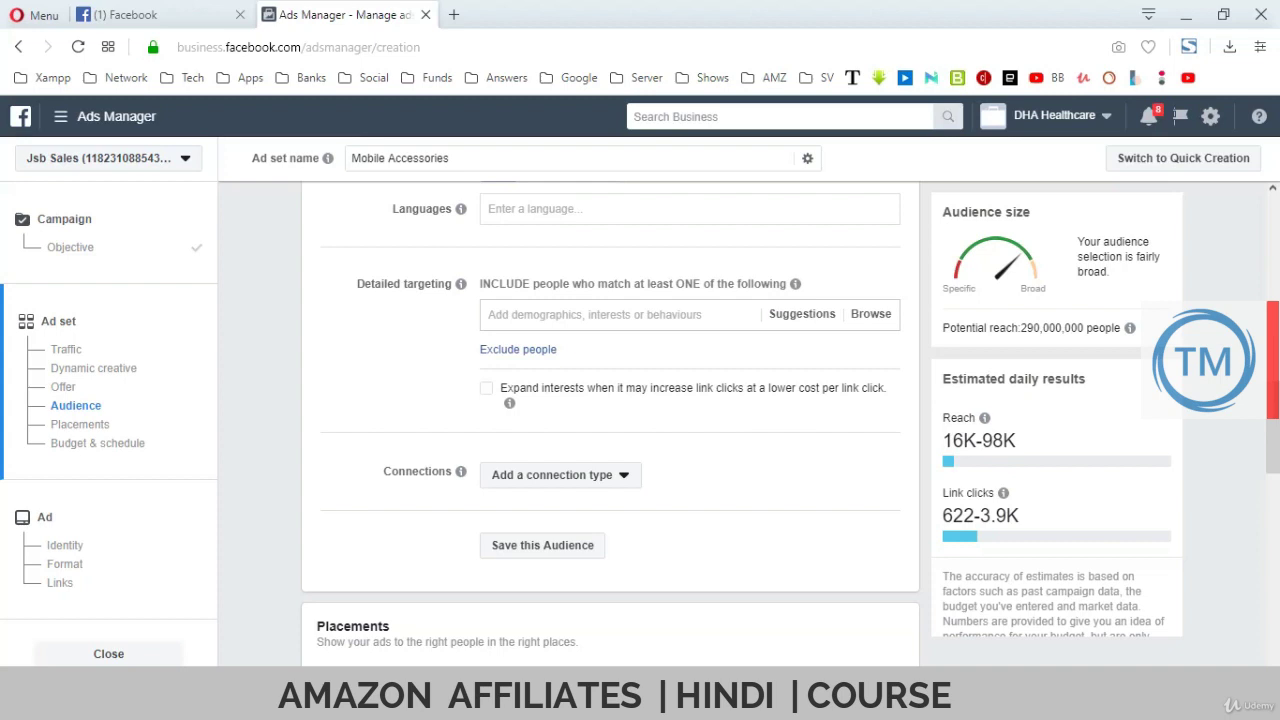
# Search detailed targeting for "owns samsung", review the suggested Galaxy device behaviours and clear the search
pyautogui.click(590, 314)
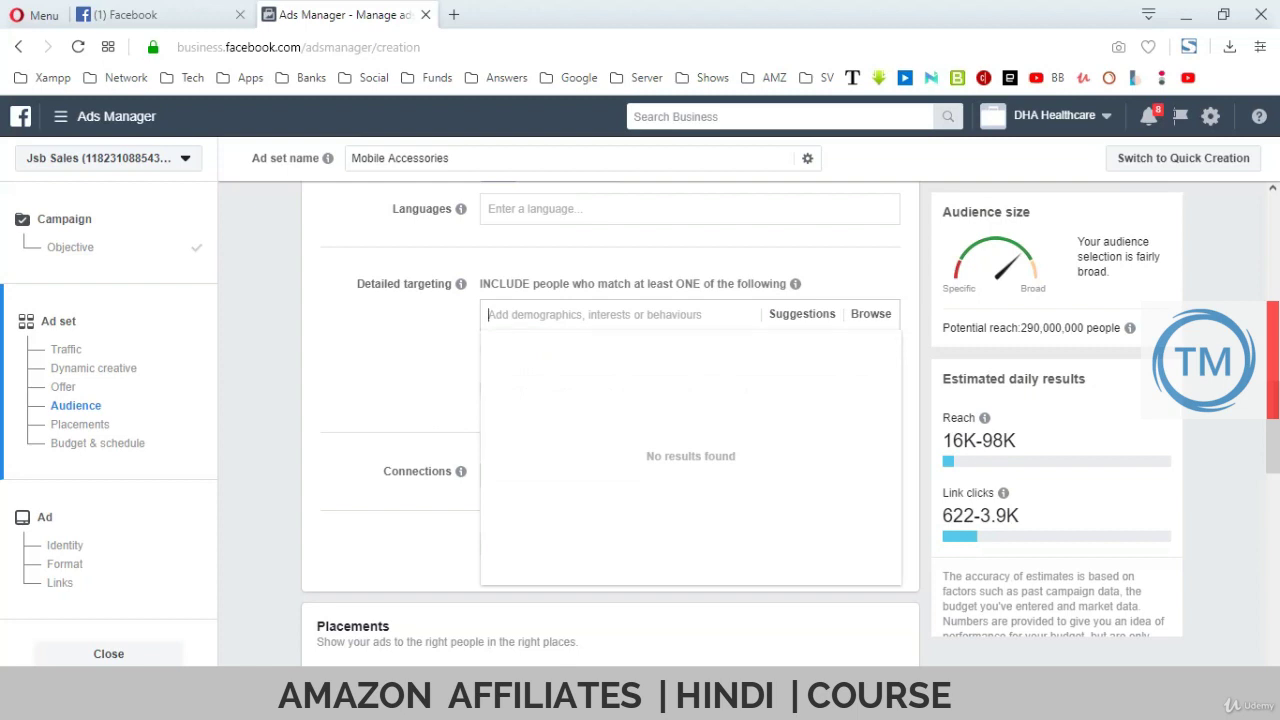
pyautogui.write('ow')
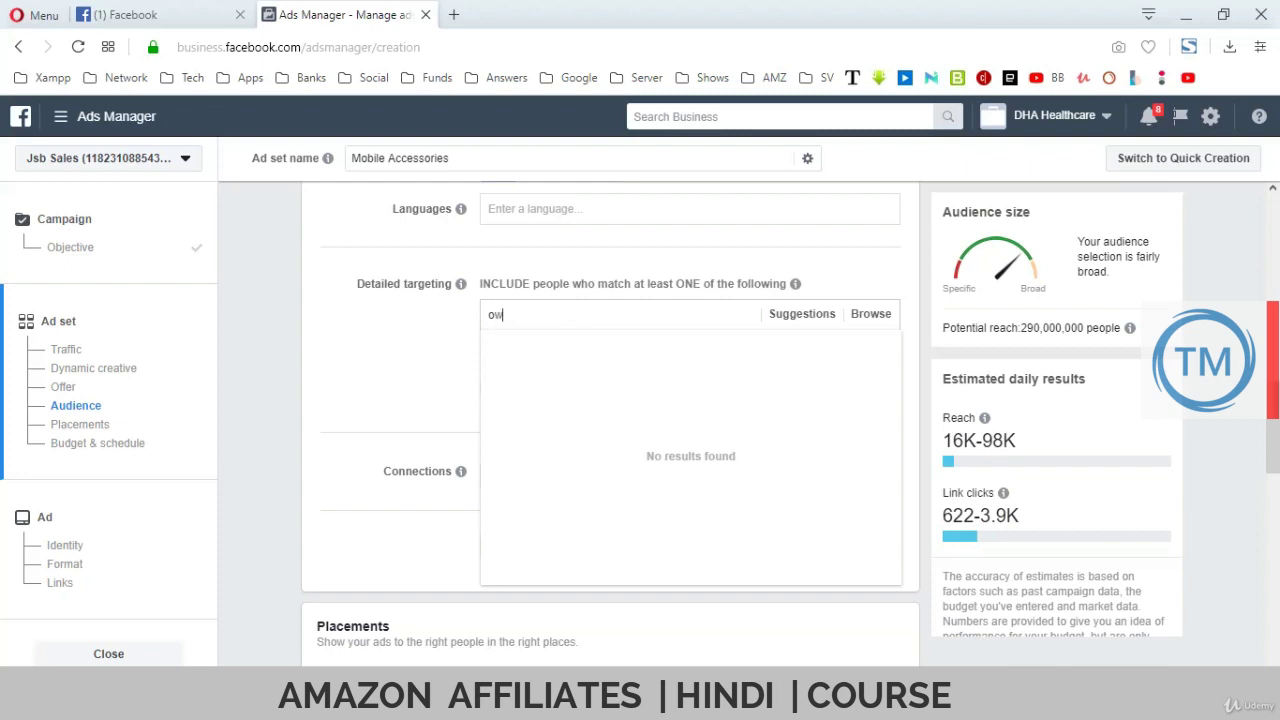
pyautogui.write('ns samsung')
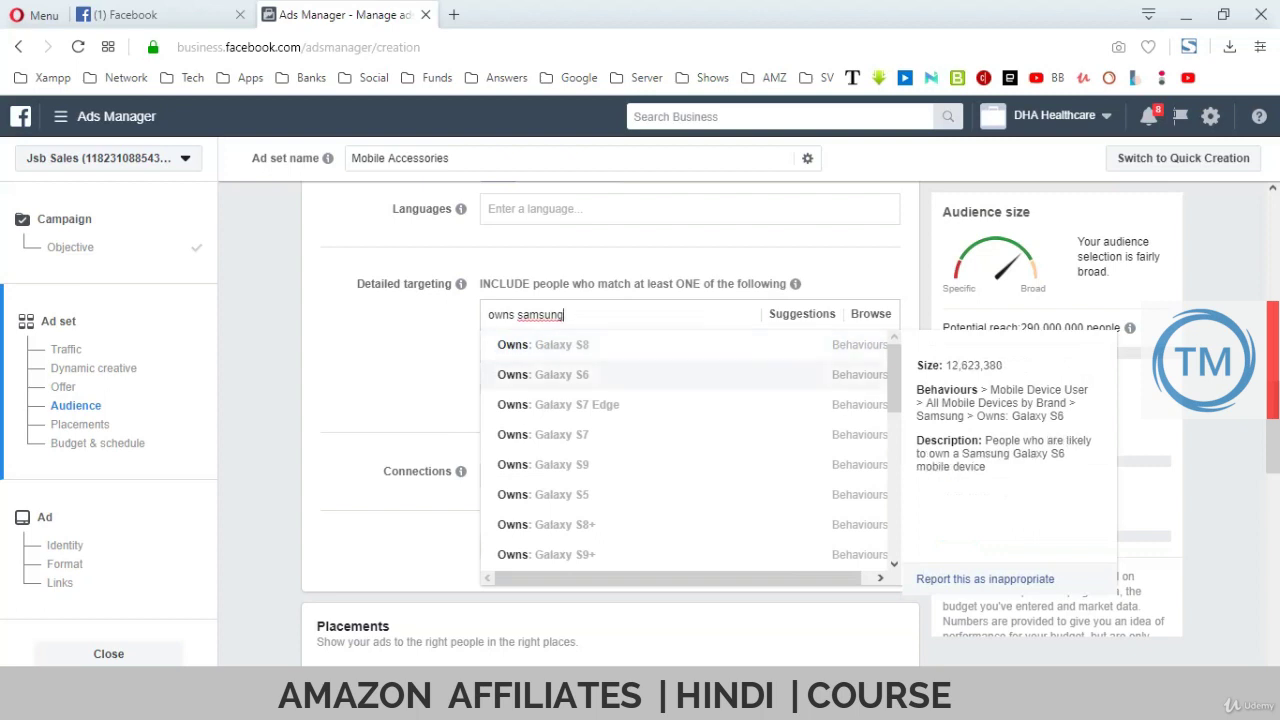
pyautogui.scroll(-2, 690, 455)
pyautogui.scroll(-2, 600, 425)
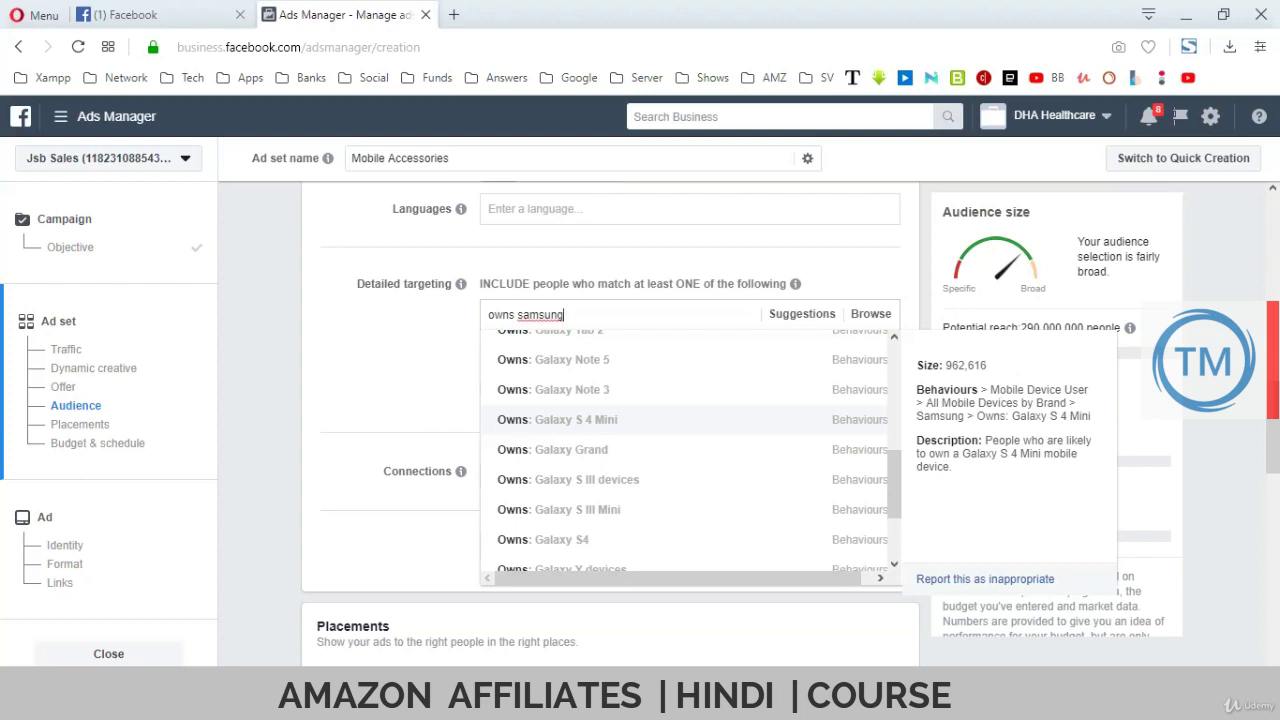
pyautogui.scroll(4, 700, 354)
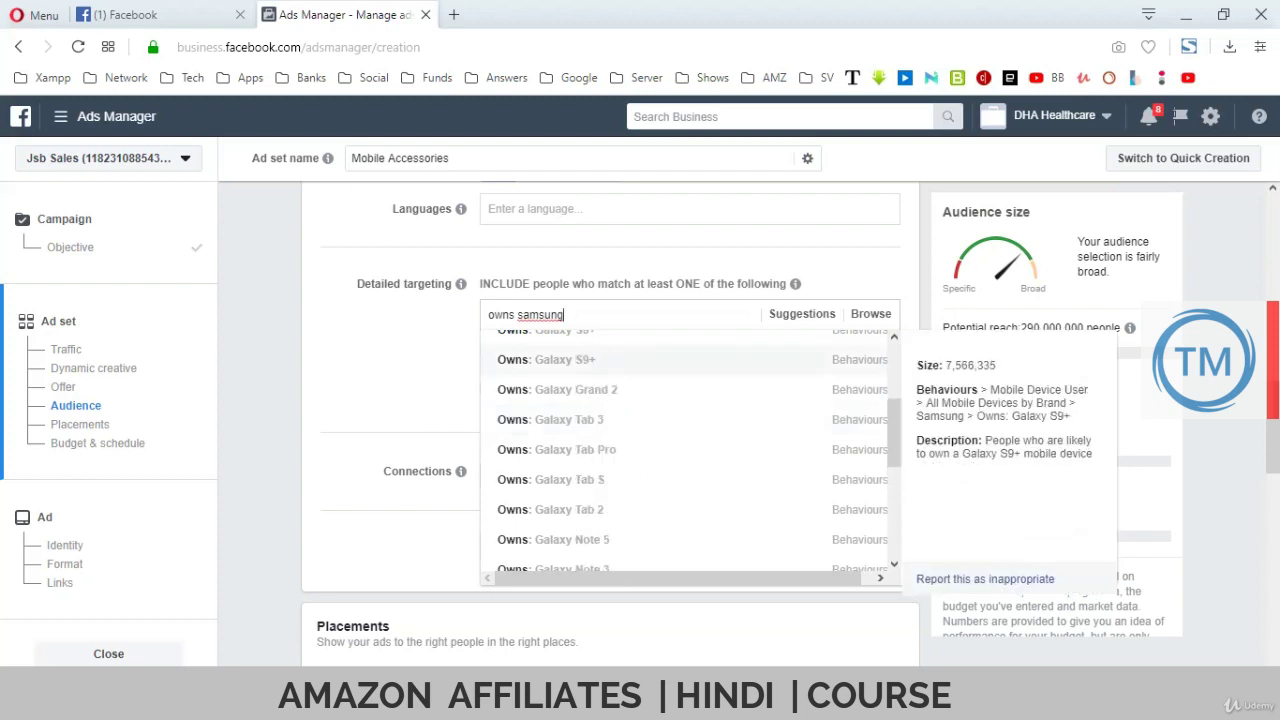
pyautogui.hotkey('ctrl', 'a')
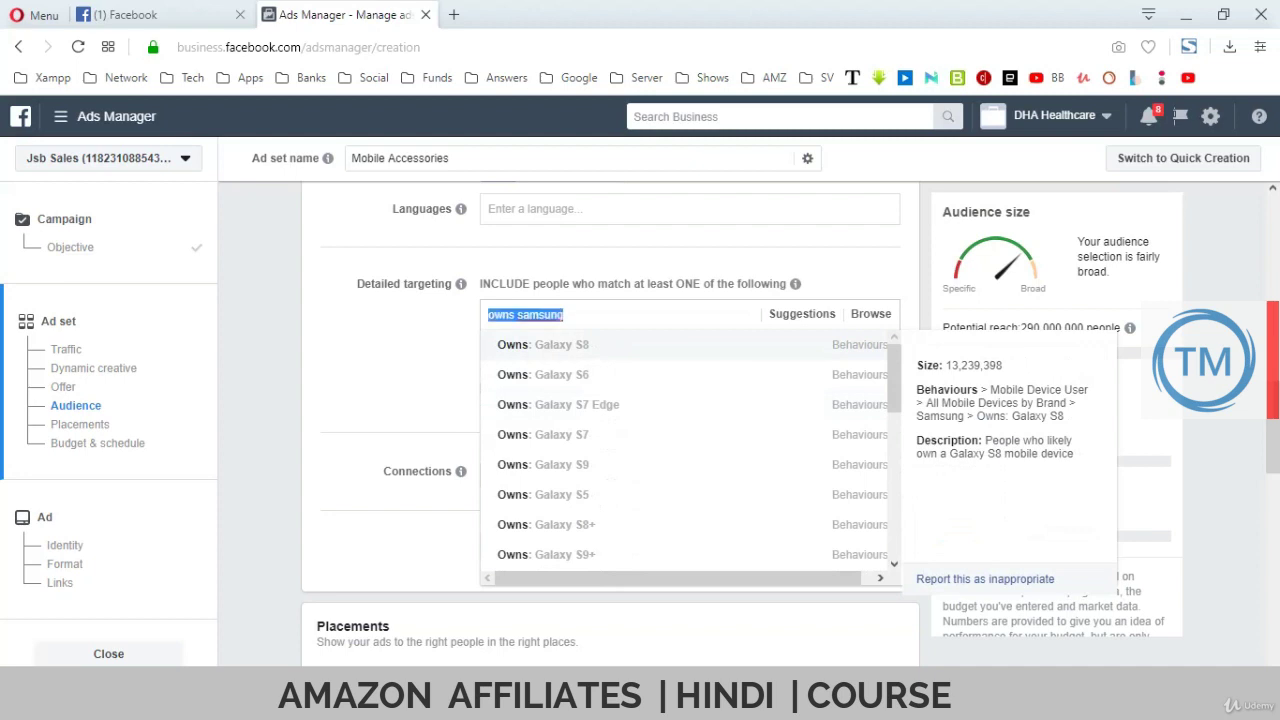
pyautogui.press('BackSpace')
pyautogui.press('Escape')
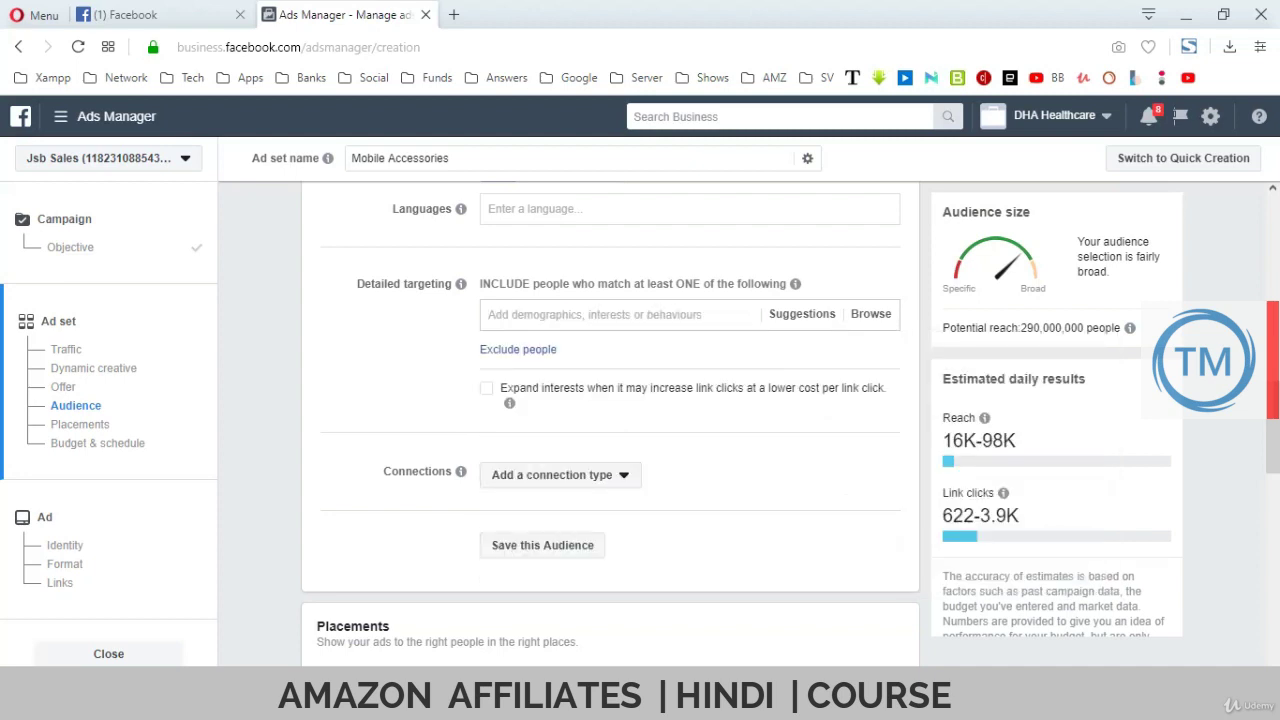
# Set the ad set's daily budget to ₹100.00 in the budget and schedule settings
pyautogui.scroll(-5, 610, 420)
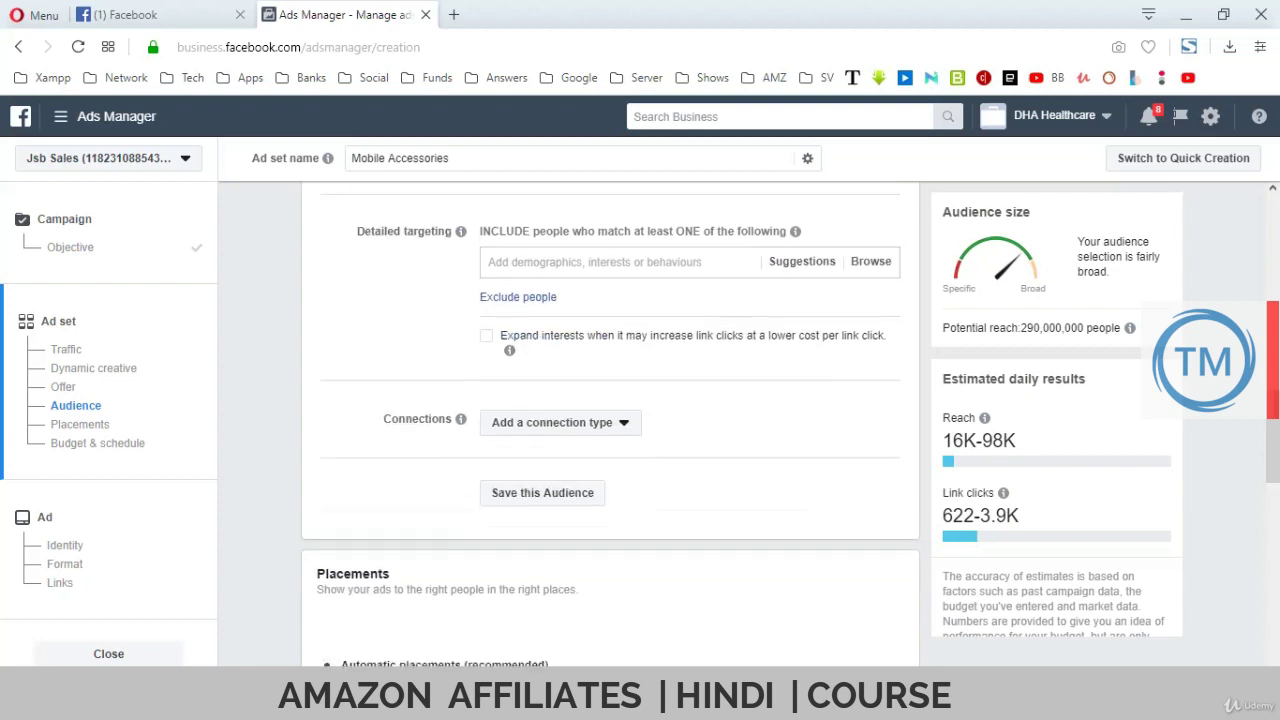
pyautogui.scroll(-3, 610, 420)
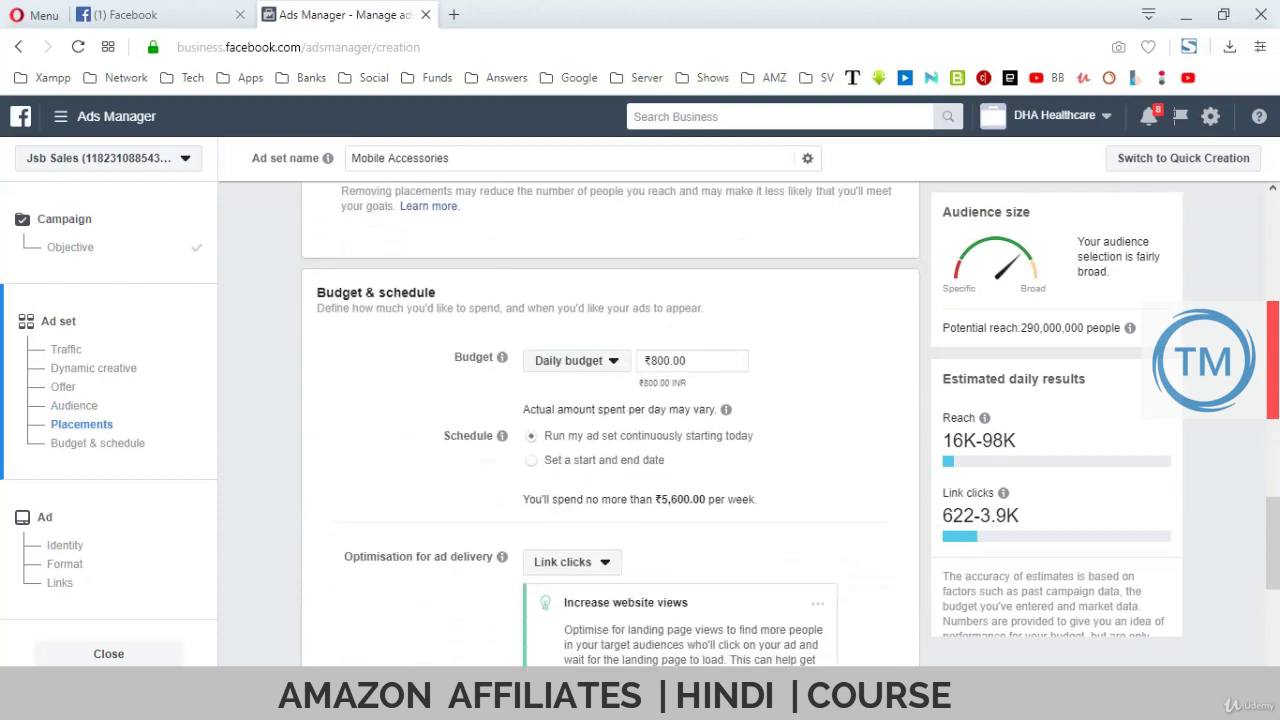
pyautogui.click(686, 242)
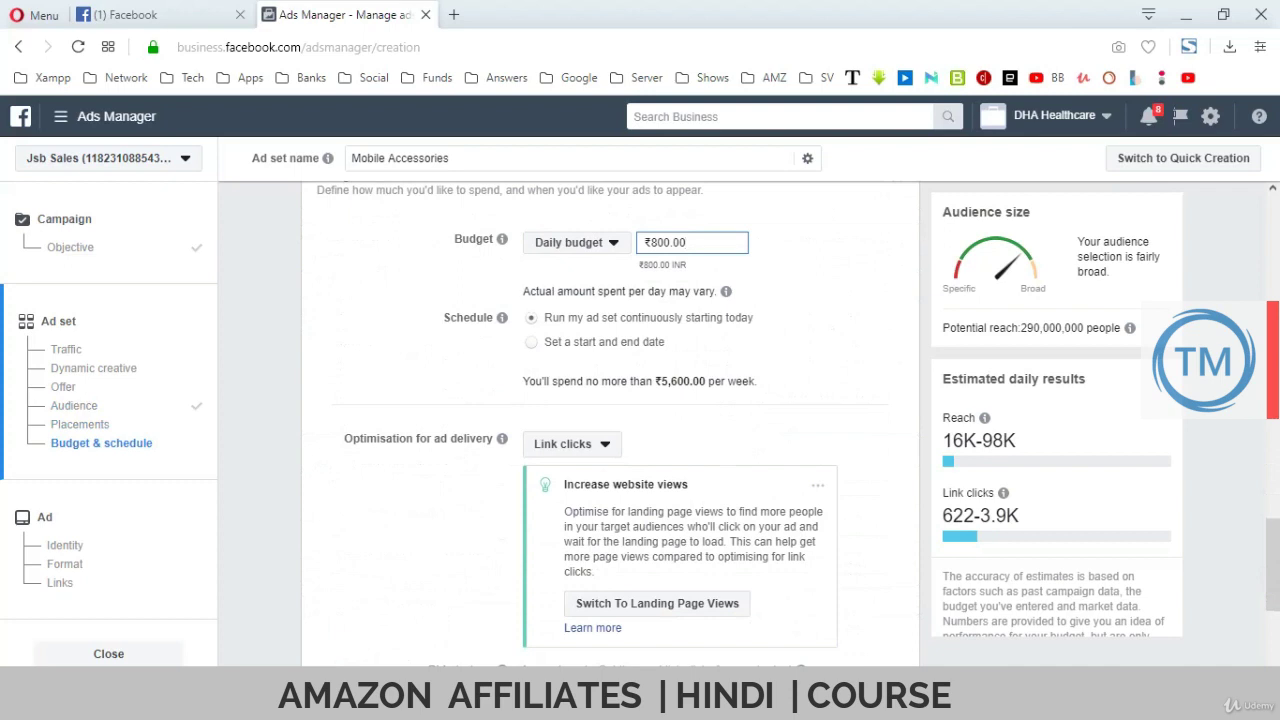
pyautogui.click(649, 242)
pyautogui.press('Delete')
pyautogui.write('1')
pyautogui.press('Tab')
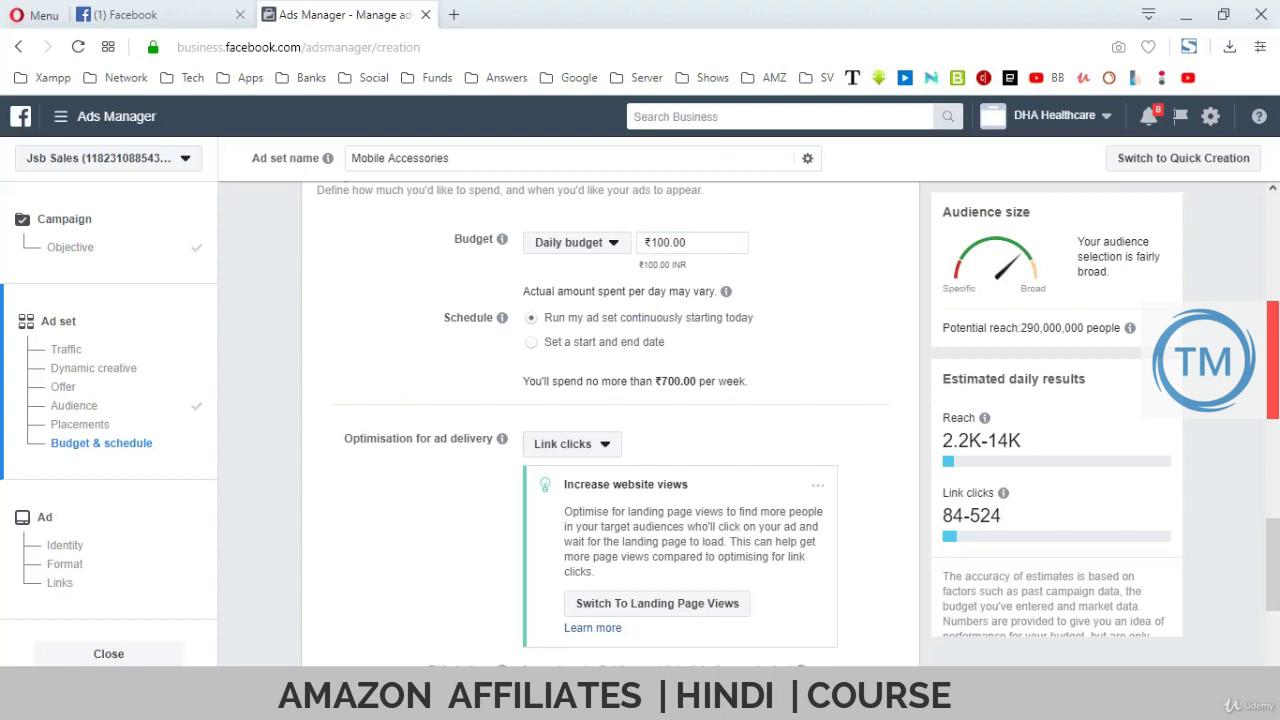
# Examine the estimated daily link clicks and the maximum weekly spend for the daily budget
pyautogui.moveTo(942, 515); pyautogui.dragTo(981, 515)
pyautogui.click(981, 515)
pyautogui.click(656, 242)
pyautogui.moveTo(661, 381); pyautogui.dragTo(686, 381)
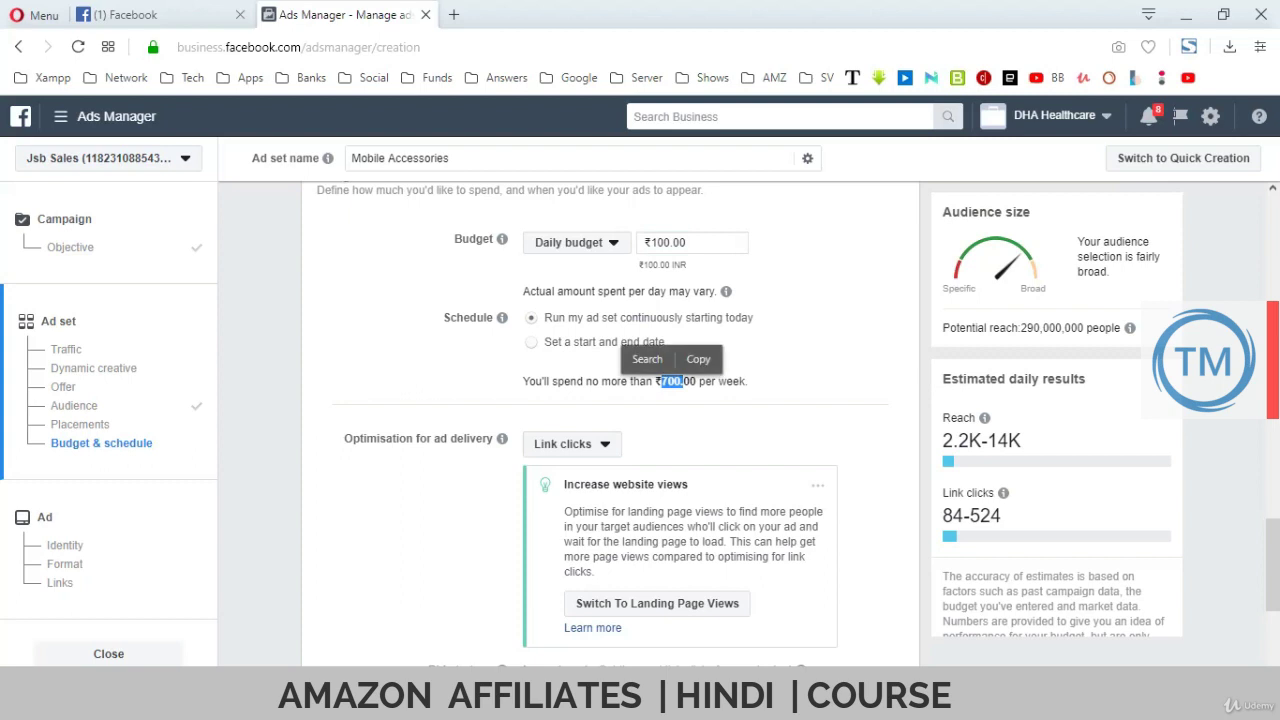
# Compare the ad set's daily budget with its maximum weekly spend
pyautogui.doubleClick(668, 242)
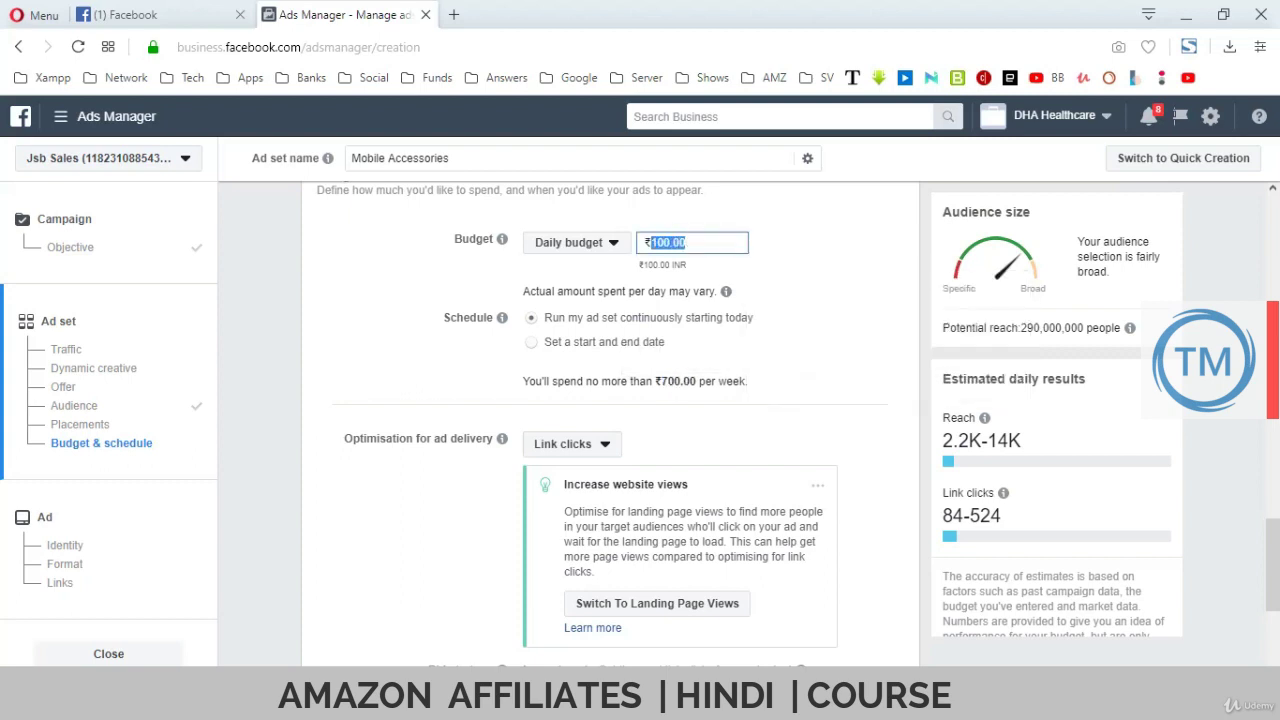
pyautogui.moveTo(661, 381); pyautogui.dragTo(690, 381)
pyautogui.click(690, 381)
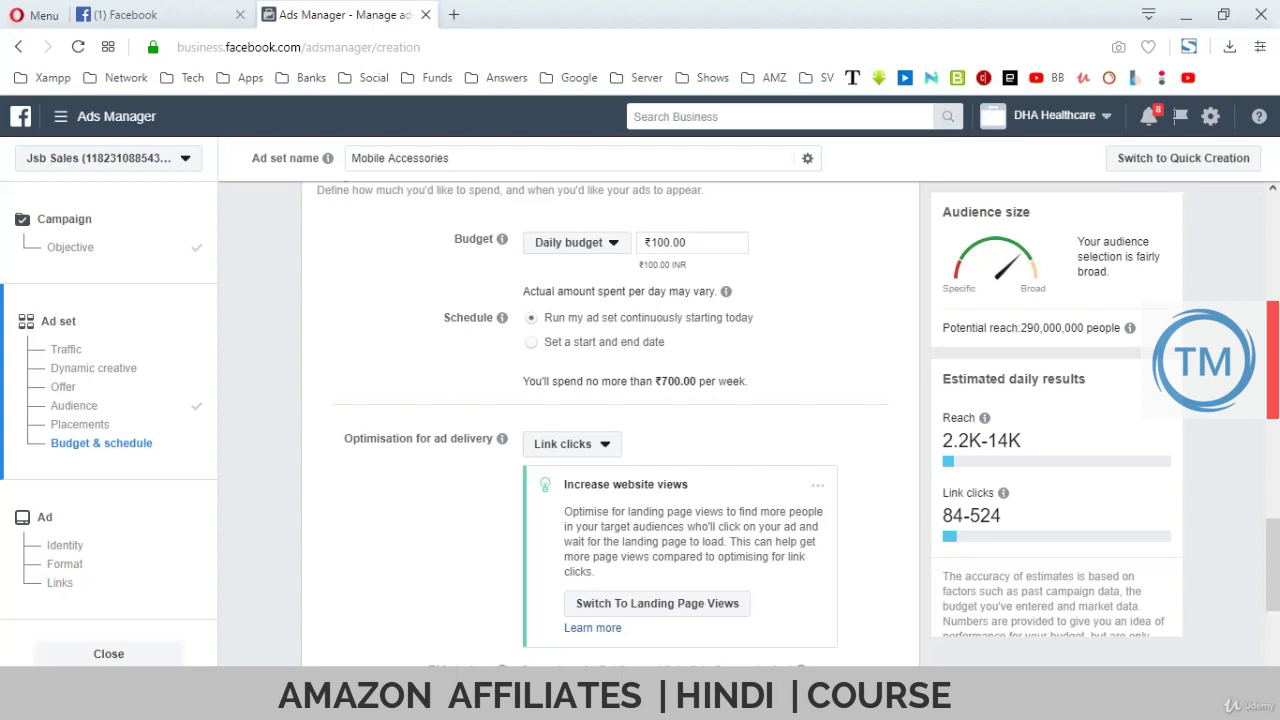
# Review when the ad set is charged in the advanced budget options and continue to the ad setup
pyautogui.scroll(-2, 610, 425)
pyautogui.scroll(-1, 610, 425)
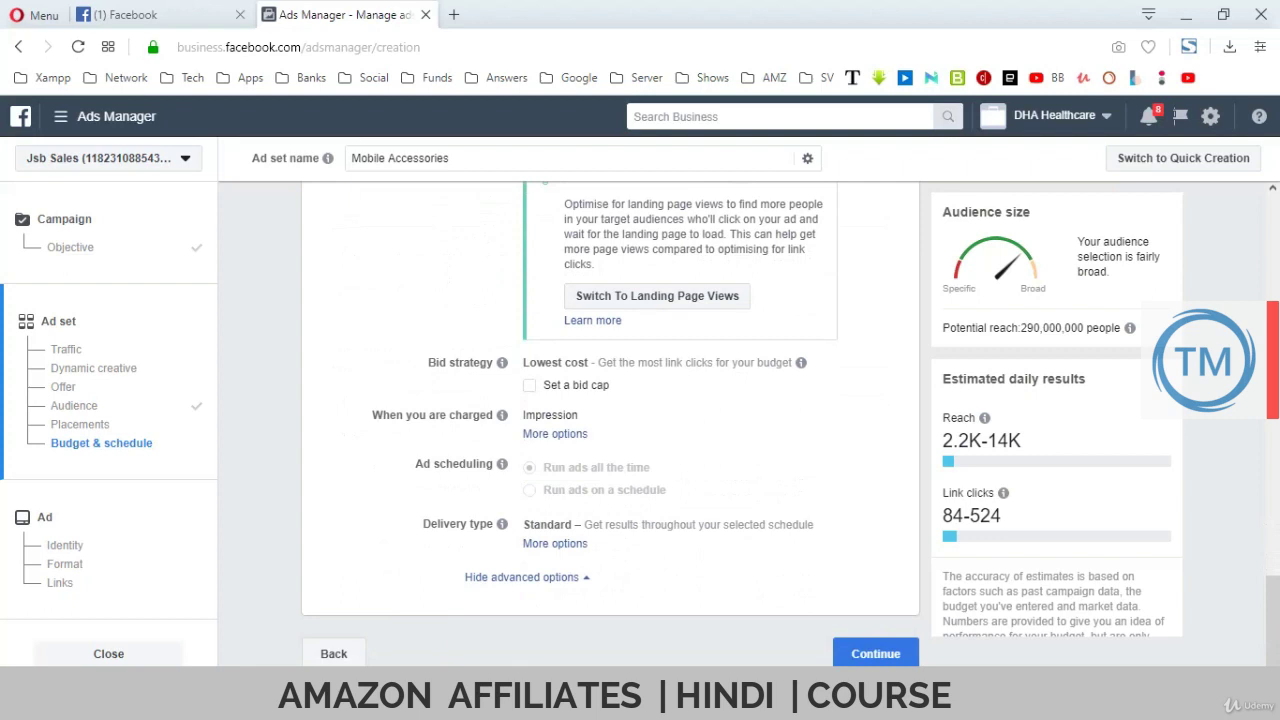
pyautogui.moveTo(372, 415); pyautogui.dragTo(580, 415)
pyautogui.click(582, 416)
pyautogui.click(555, 433)
pyautogui.click(530, 434)
pyautogui.click(875, 653)
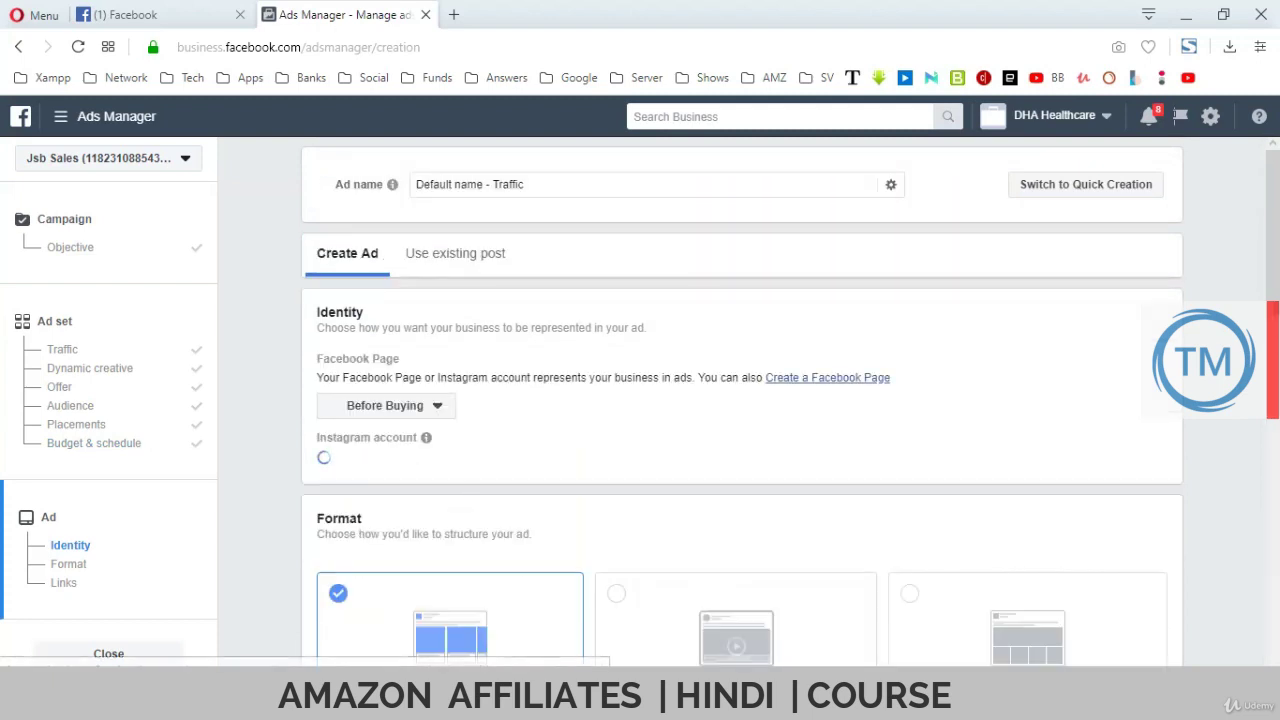
# Name the ad Mobile Accessories
pyautogui.click(560, 184)
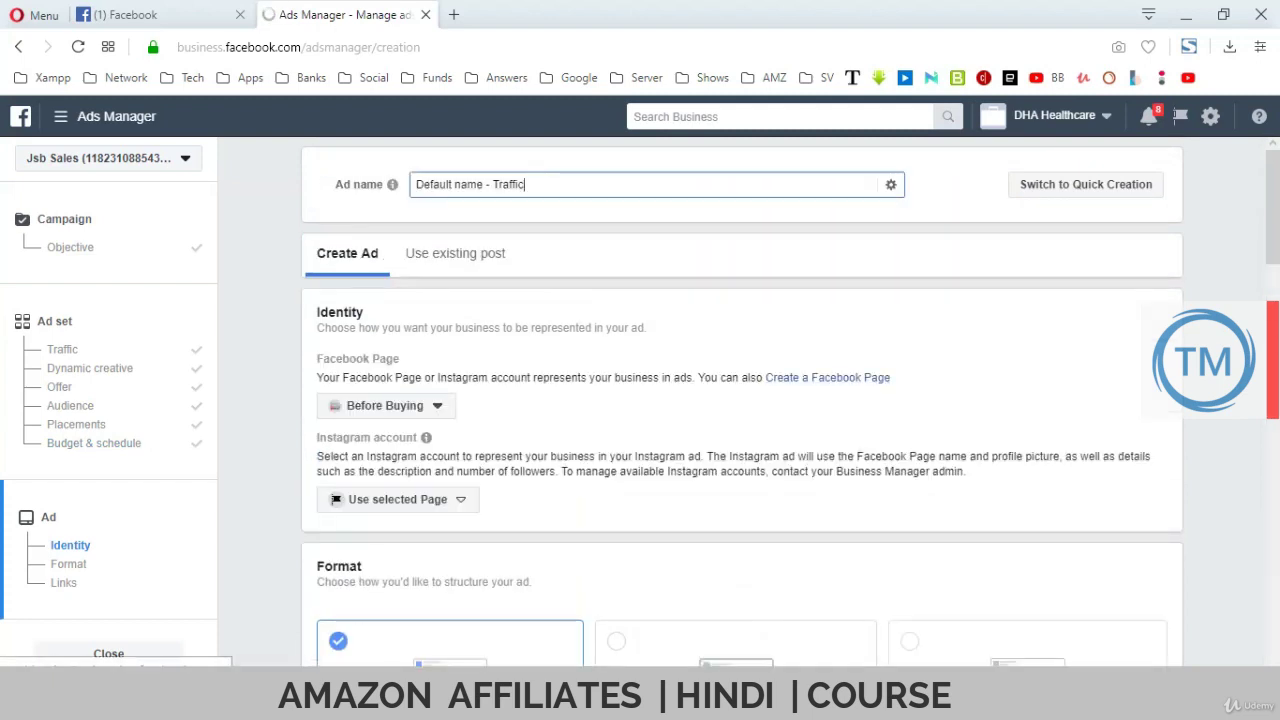
pyautogui.hotkey('ctrl', 'a')
pyautogui.write('Mobil')
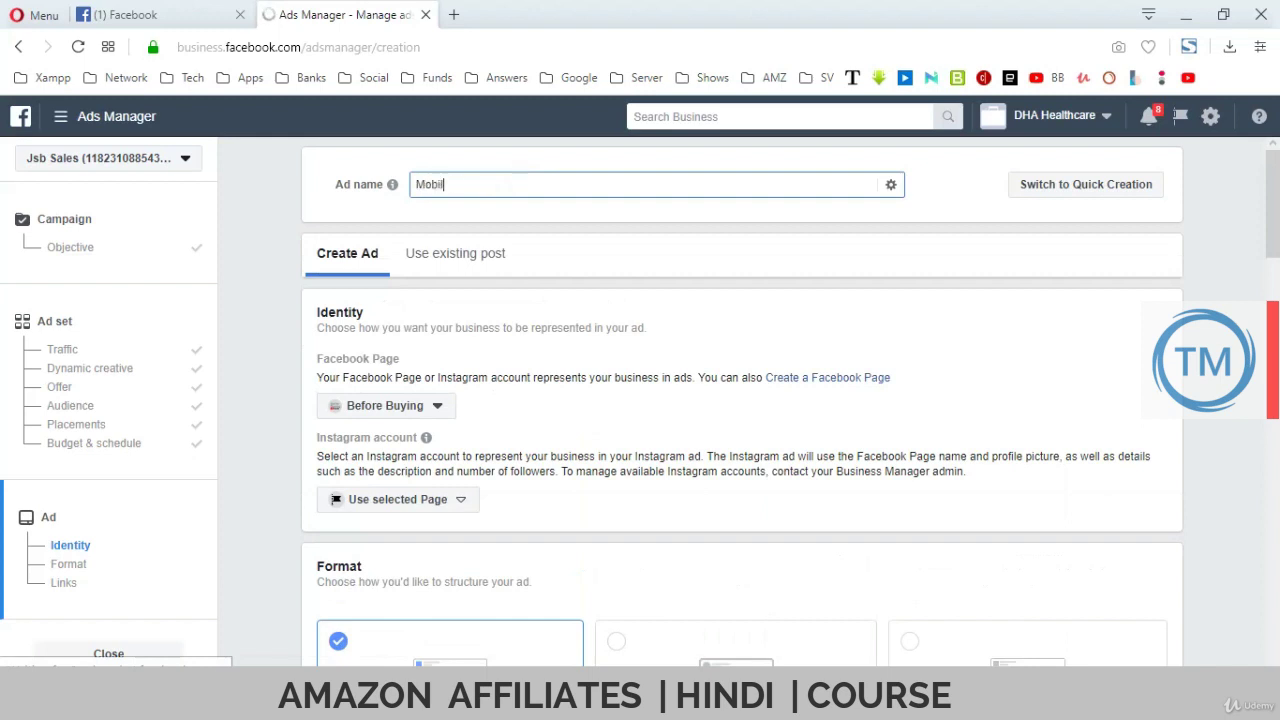
pyautogui.write('e Accessories')
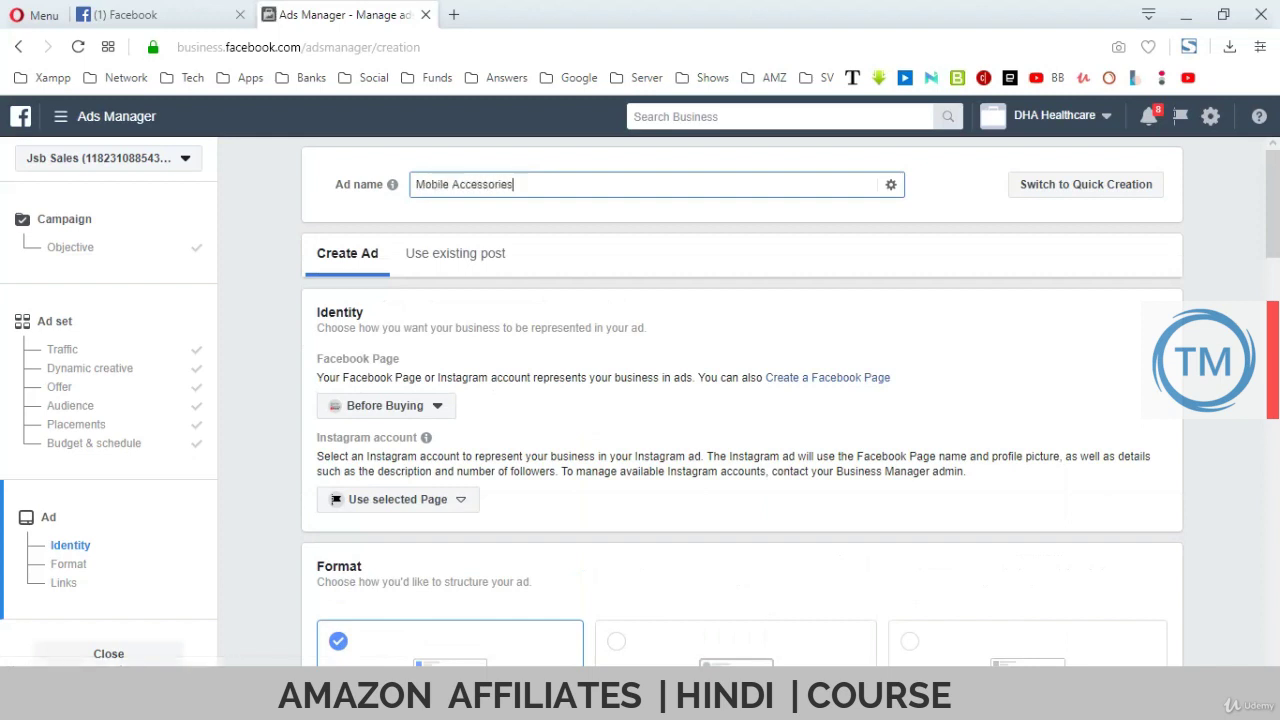
# Review the available Facebook Pages and Instagram account options for the ad's identity without changing either selection
pyautogui.scroll(-1, 740, 400)
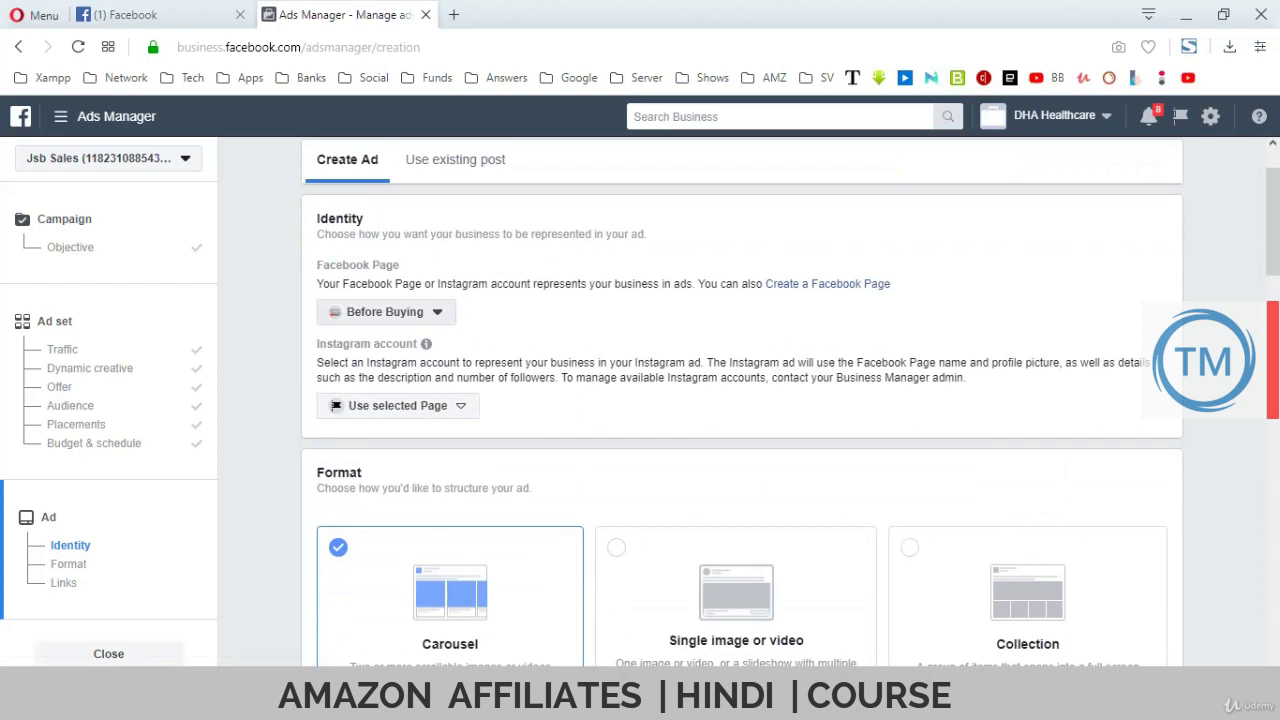
pyautogui.click(386, 312)
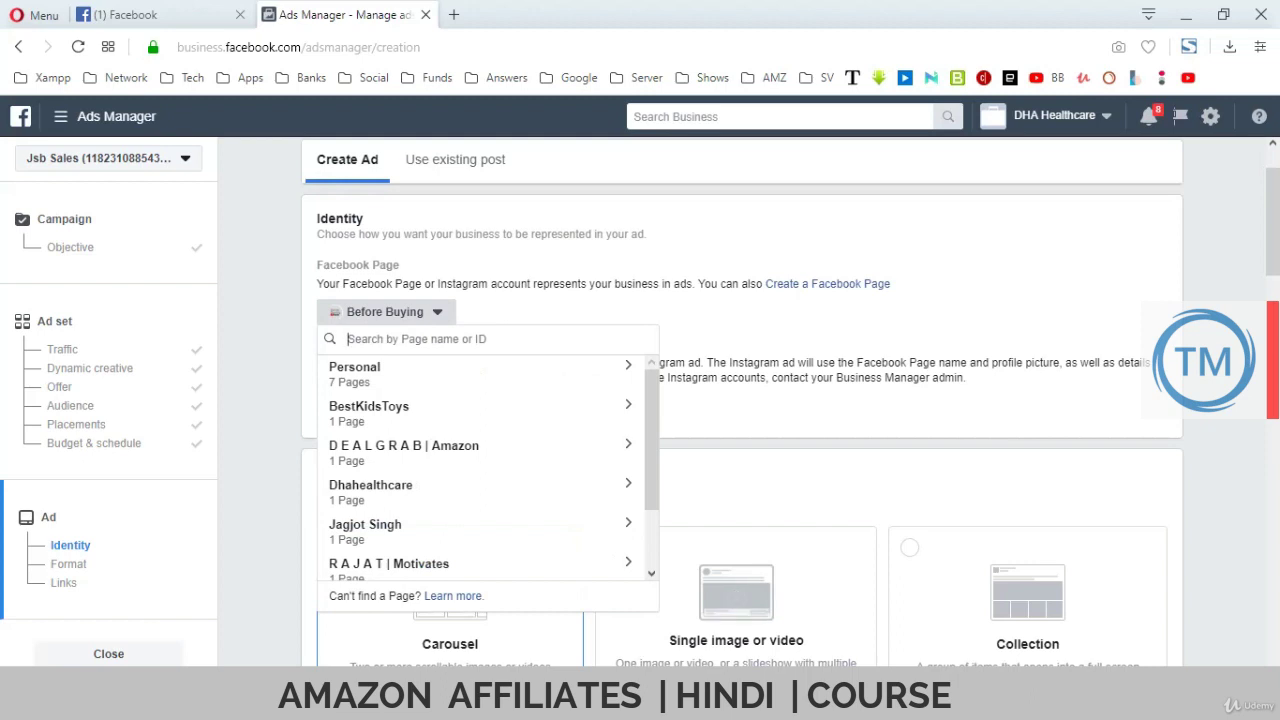
pyautogui.click(386, 312)
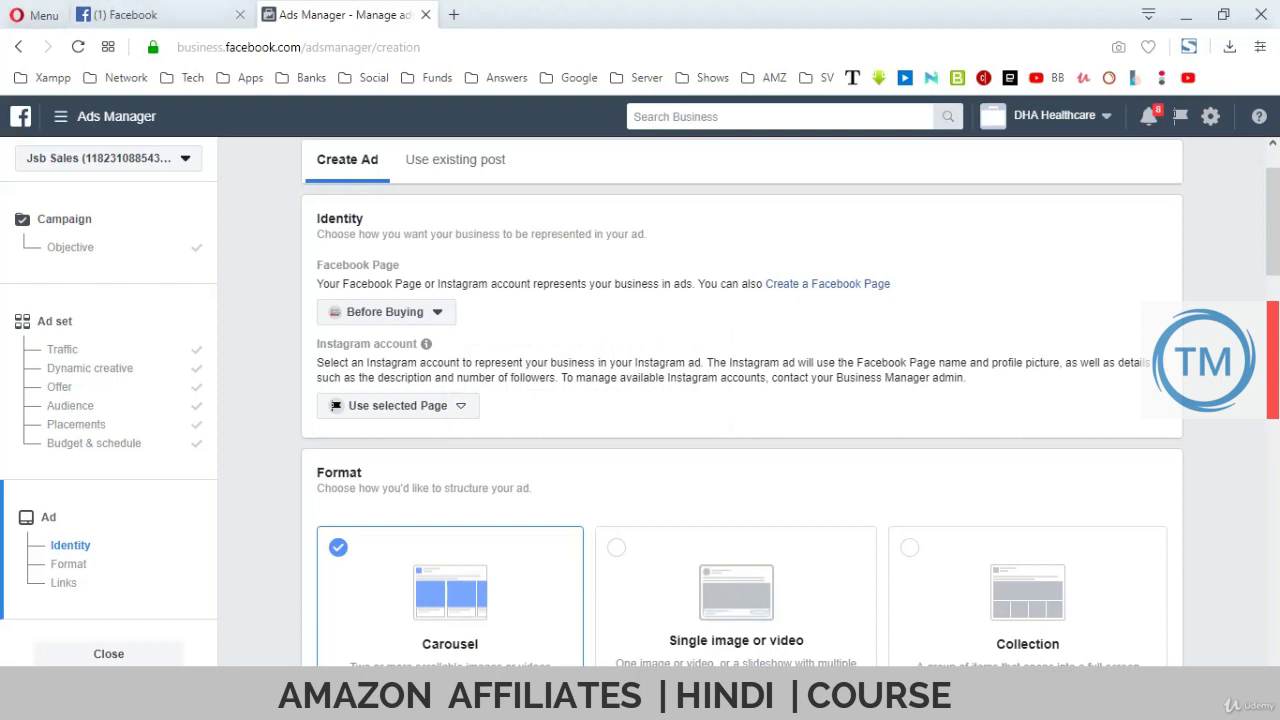
pyautogui.moveTo(426, 343)
pyautogui.click(395, 405)
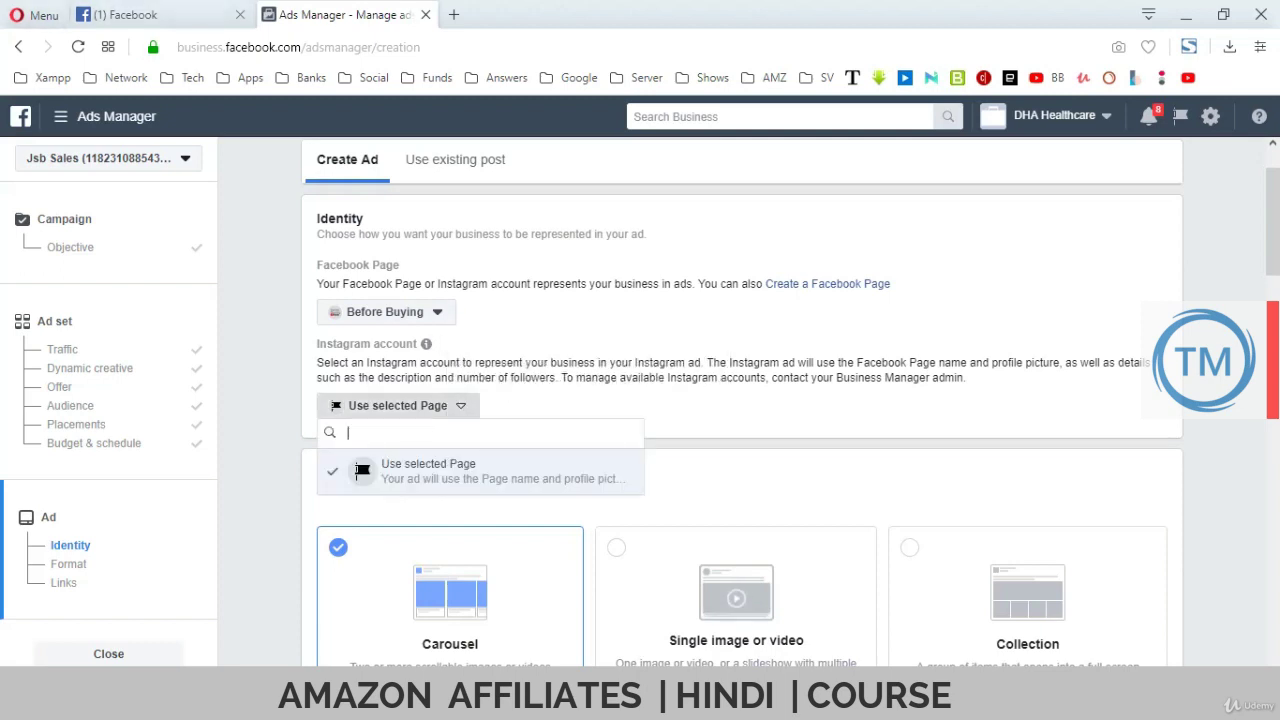
pyautogui.press('Escape')
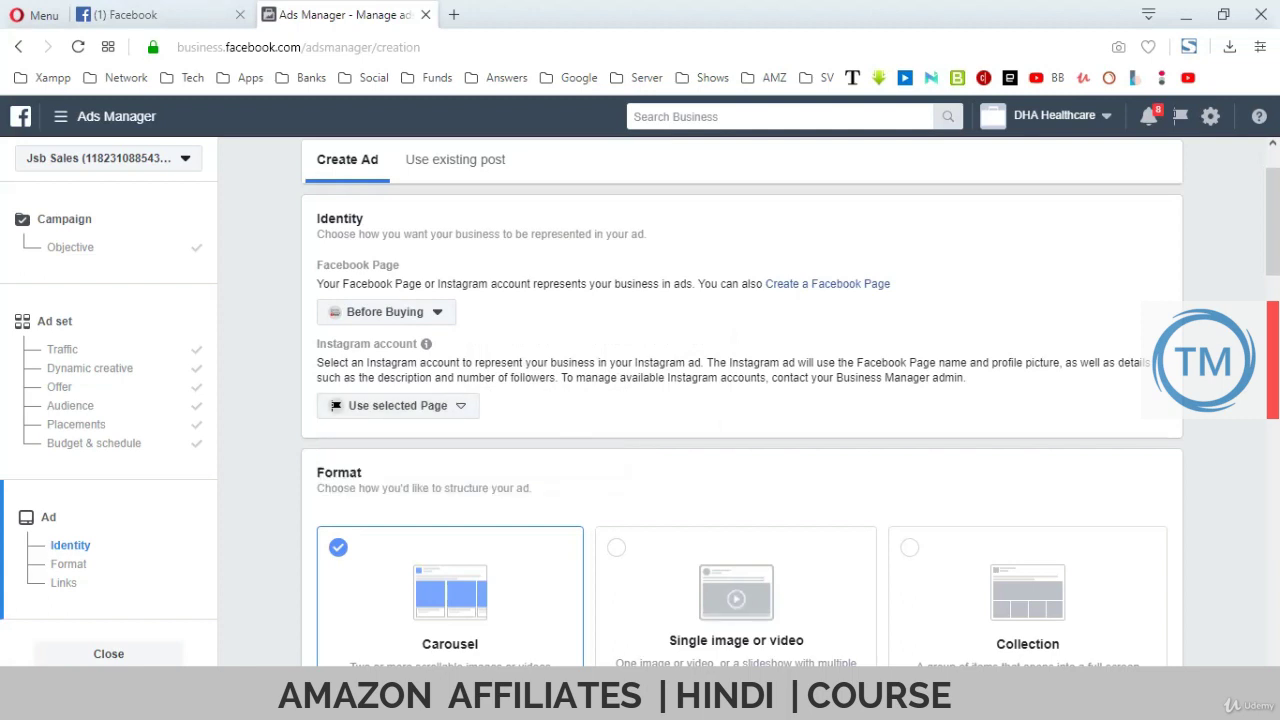
# Clear the first carousel card's destination URL and the ad's See more URL, and switch the ad preview to Desktop News Feed
pyautogui.scroll(-2, 740, 400)
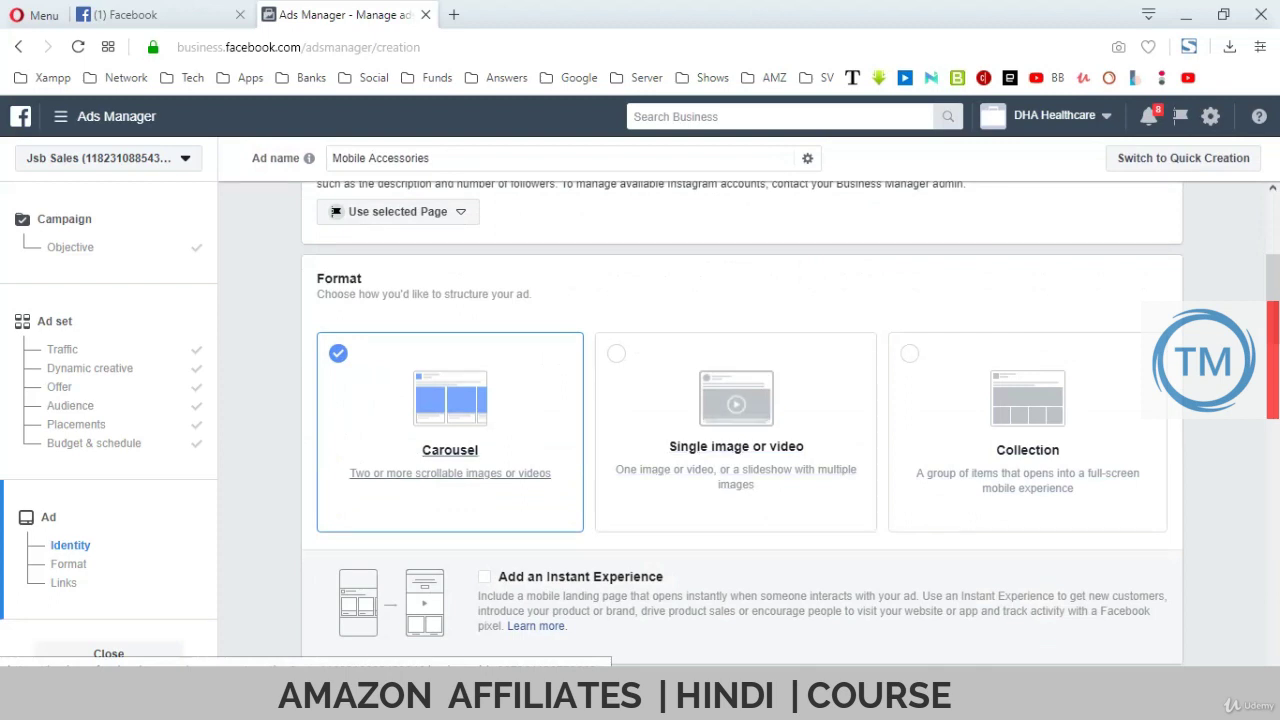
pyautogui.scroll(-2, 736, 470)
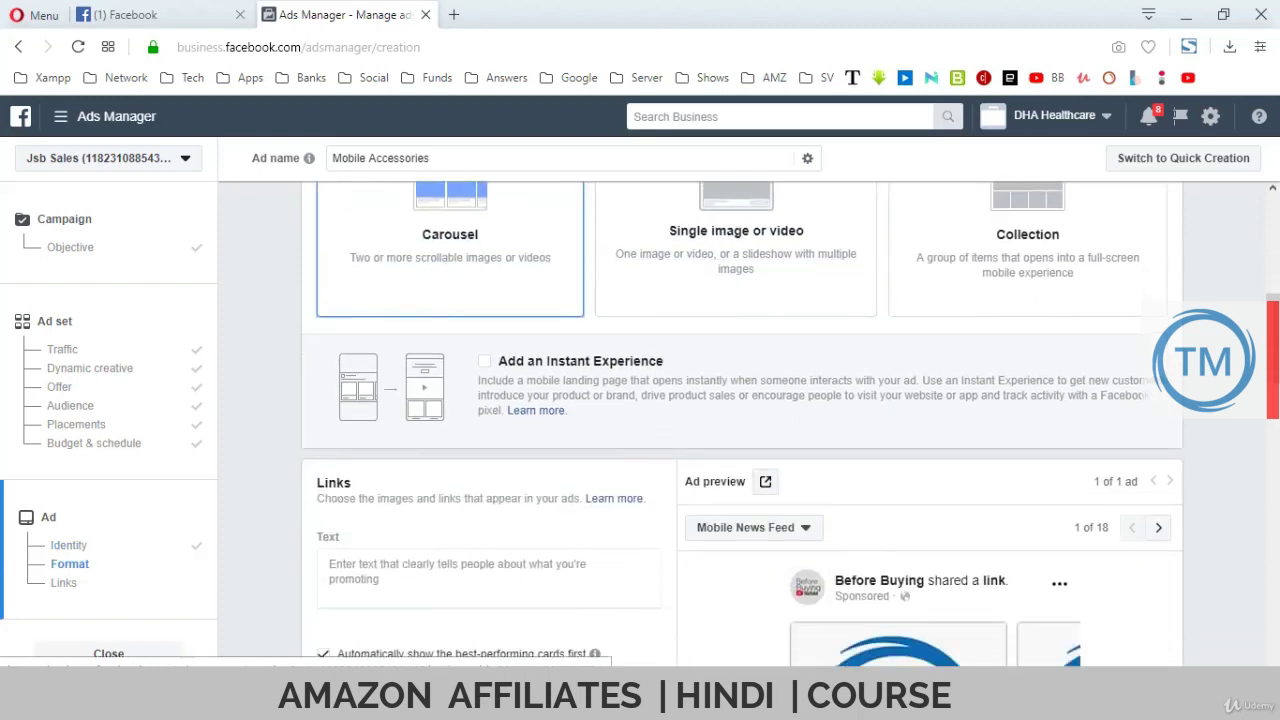
pyautogui.scroll(-4, 740, 424)
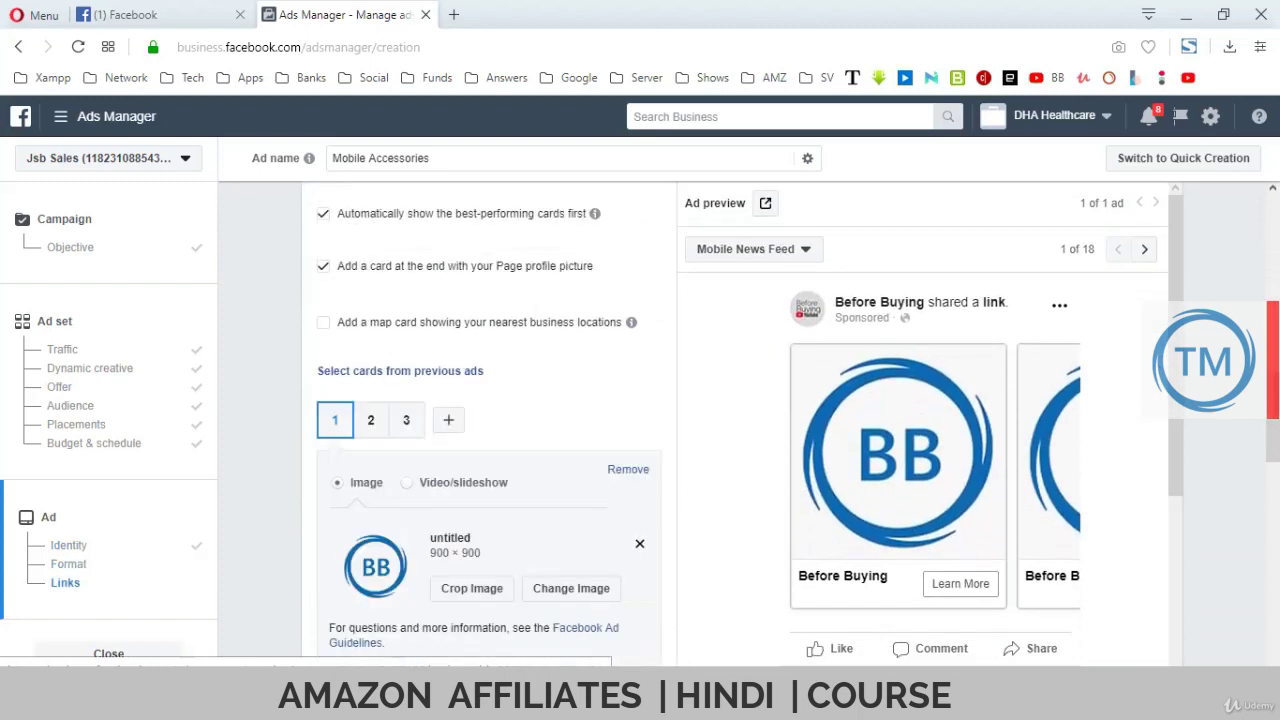
pyautogui.scroll(-3, 489, 424)
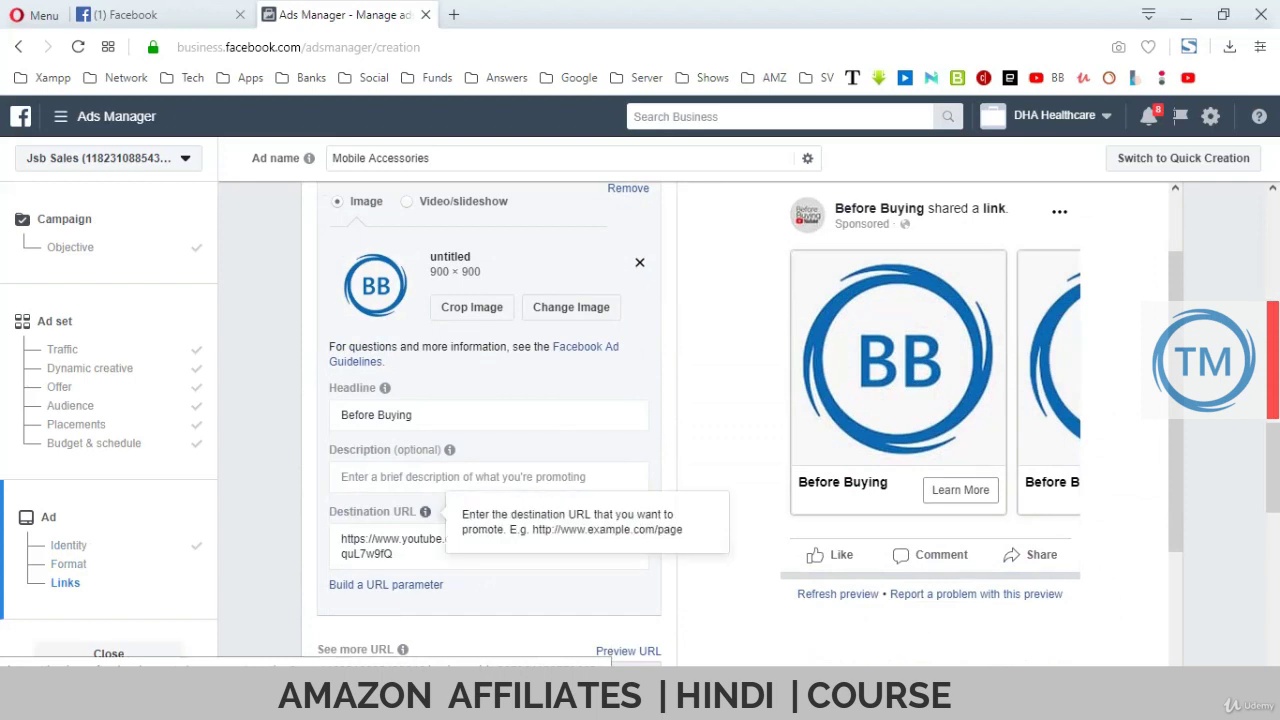
pyautogui.tripleClick(488, 546)
pyautogui.press('BackSpace')
pyautogui.scroll(-2, 489, 480)
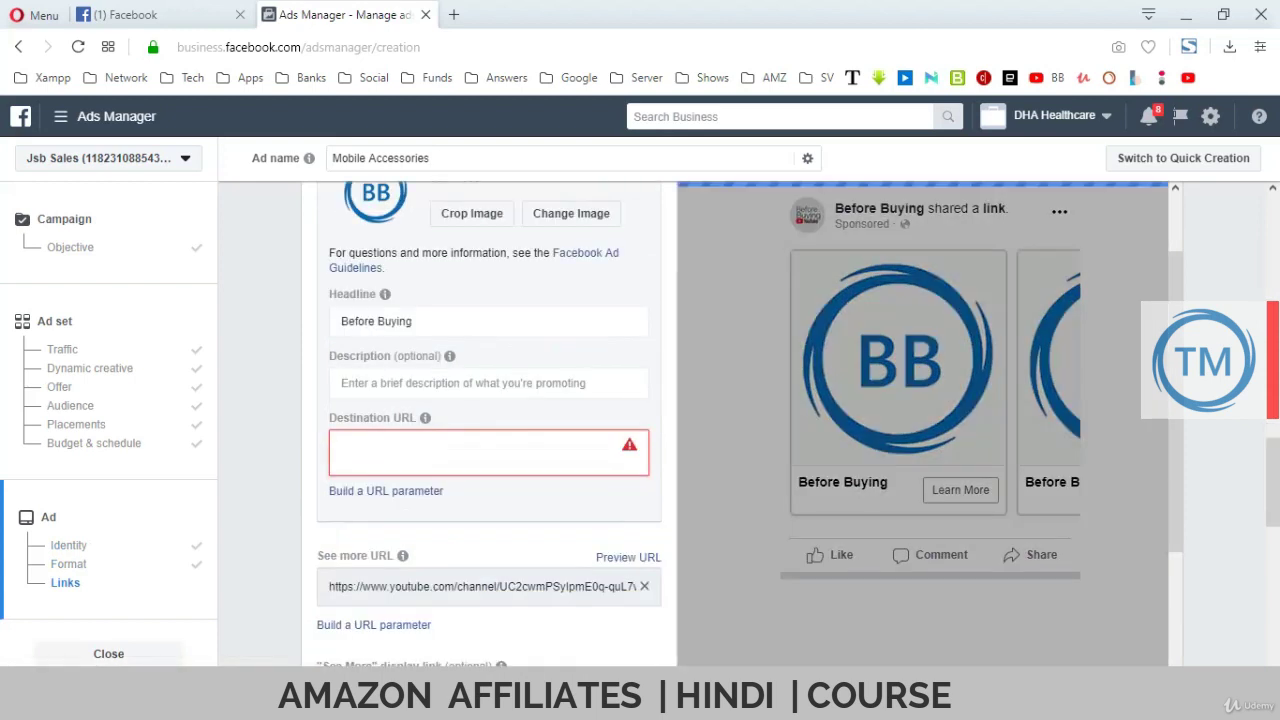
pyautogui.tripleClick(489, 489)
pyautogui.press('BackSpace')
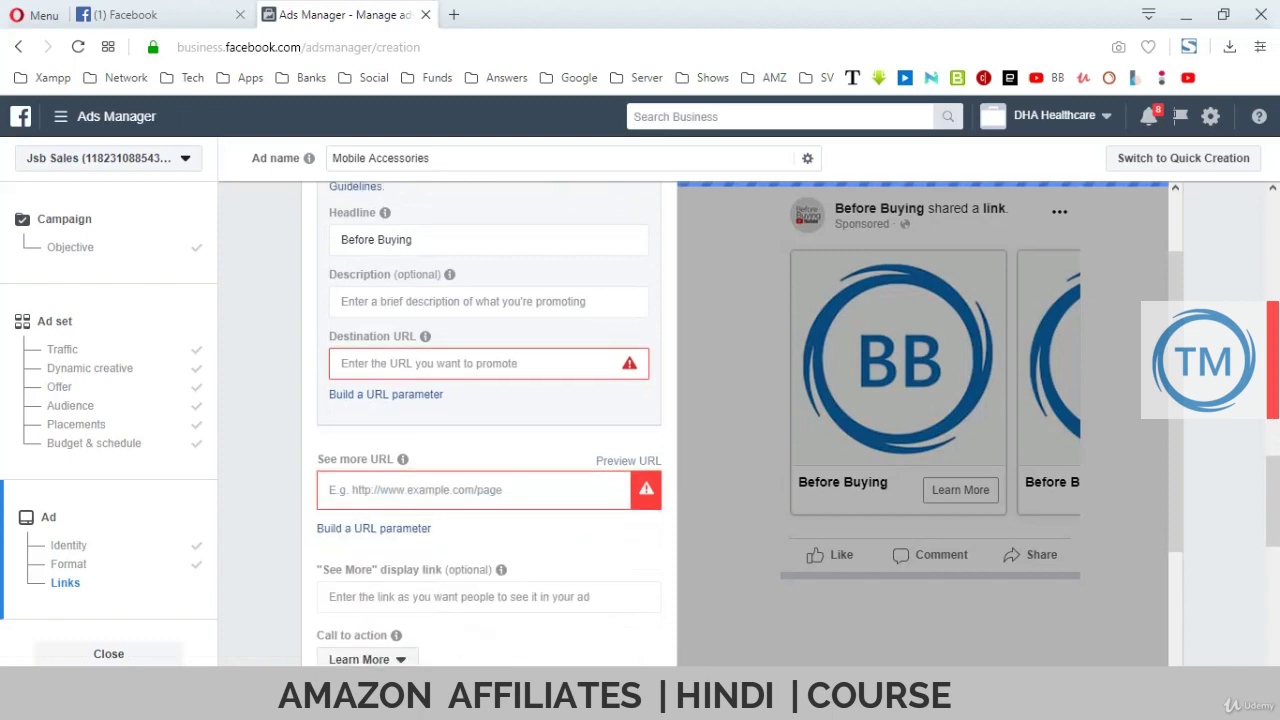
pyautogui.scroll(3, 489, 420)
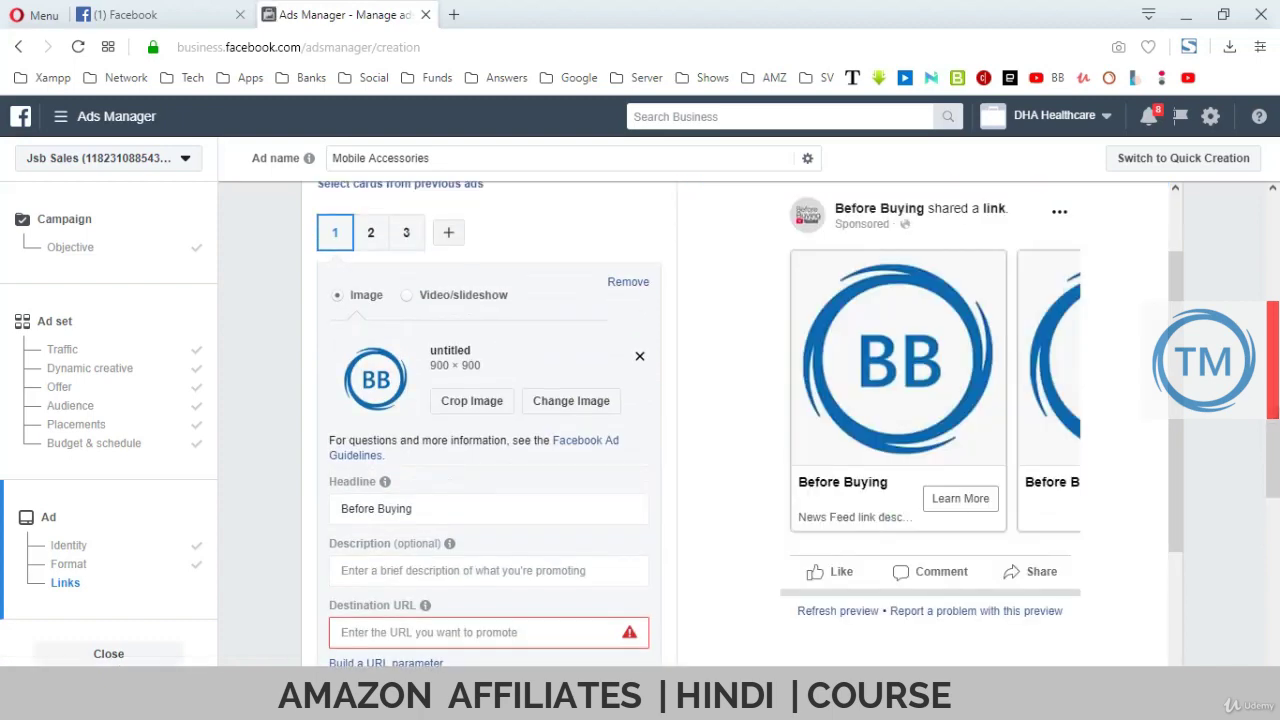
pyautogui.click(1144, 248)
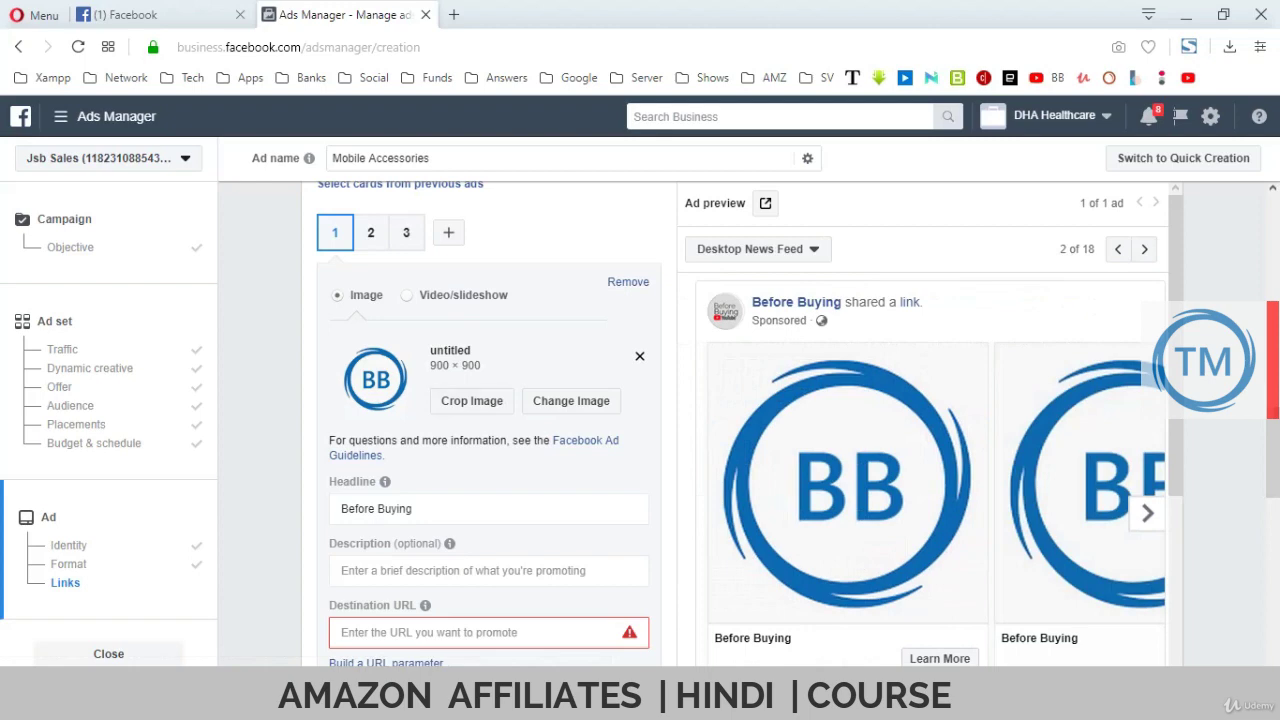
# Switch to the Best Mobile Accessories website, open the Top 3 Best On Ear Headphones India 2019 post and copy its address
pyautogui.hotkey('alt', 'Tab')
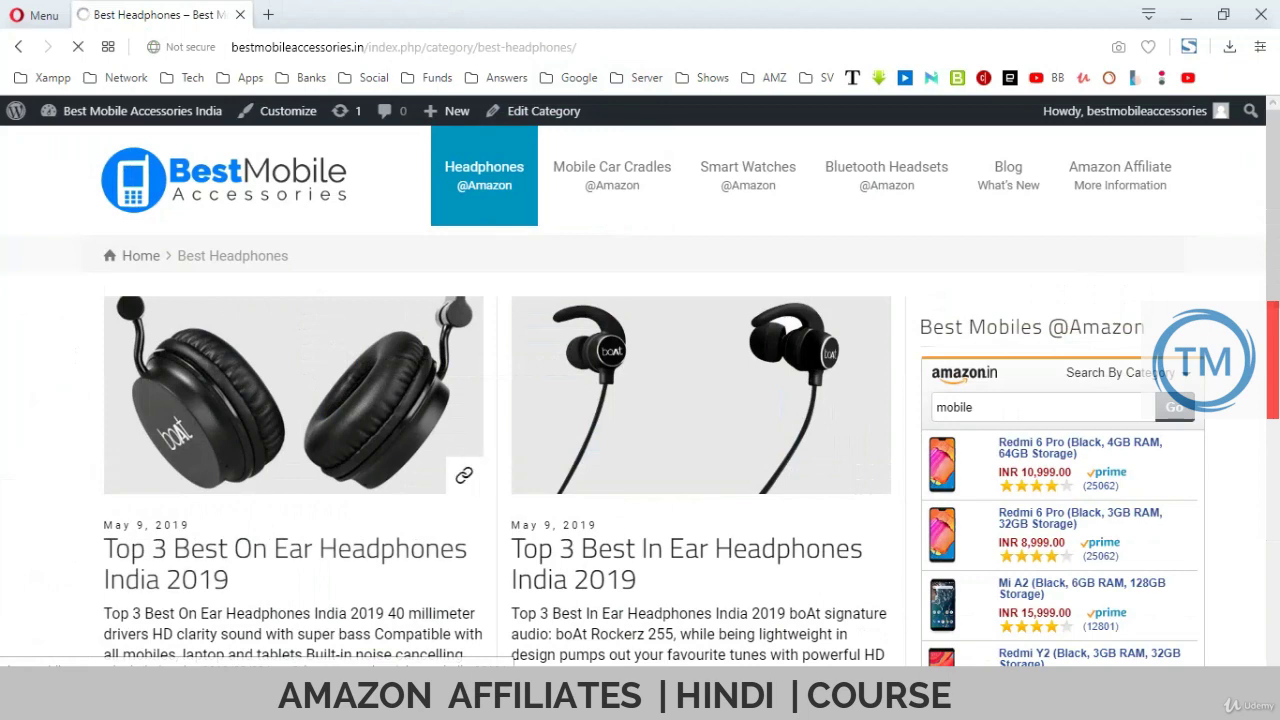
pyautogui.click(376, 362)
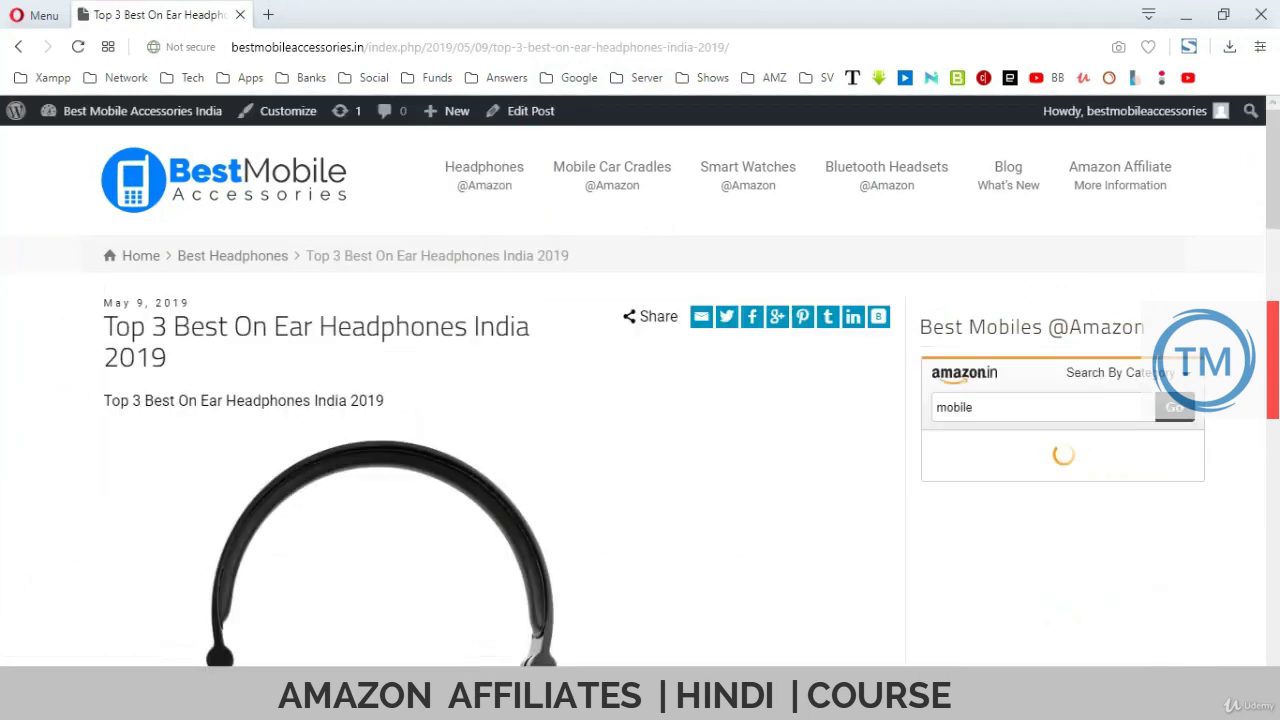
pyautogui.click(768, 47)
pyautogui.hotkey('ctrl', 'c')
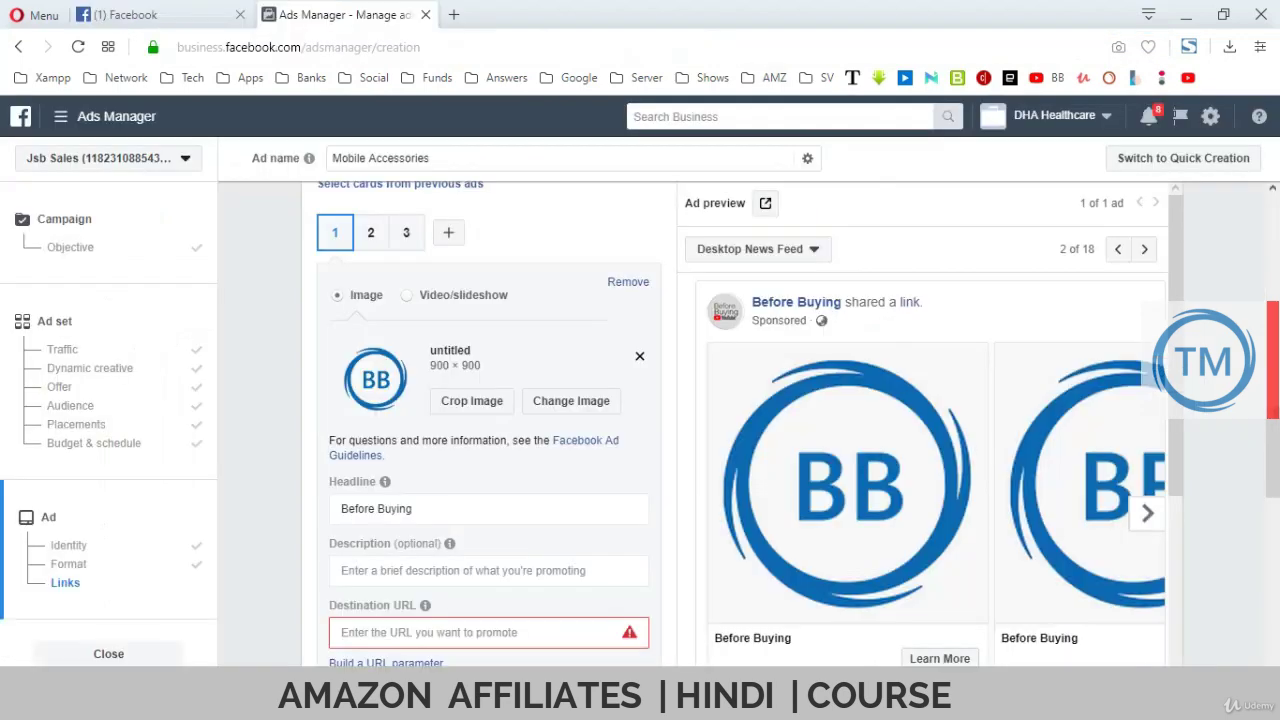
# Back in Ads Manager, paste the copied headphones post address as the first carousel card's destination URL
pyautogui.scroll(-2, 425, 420)
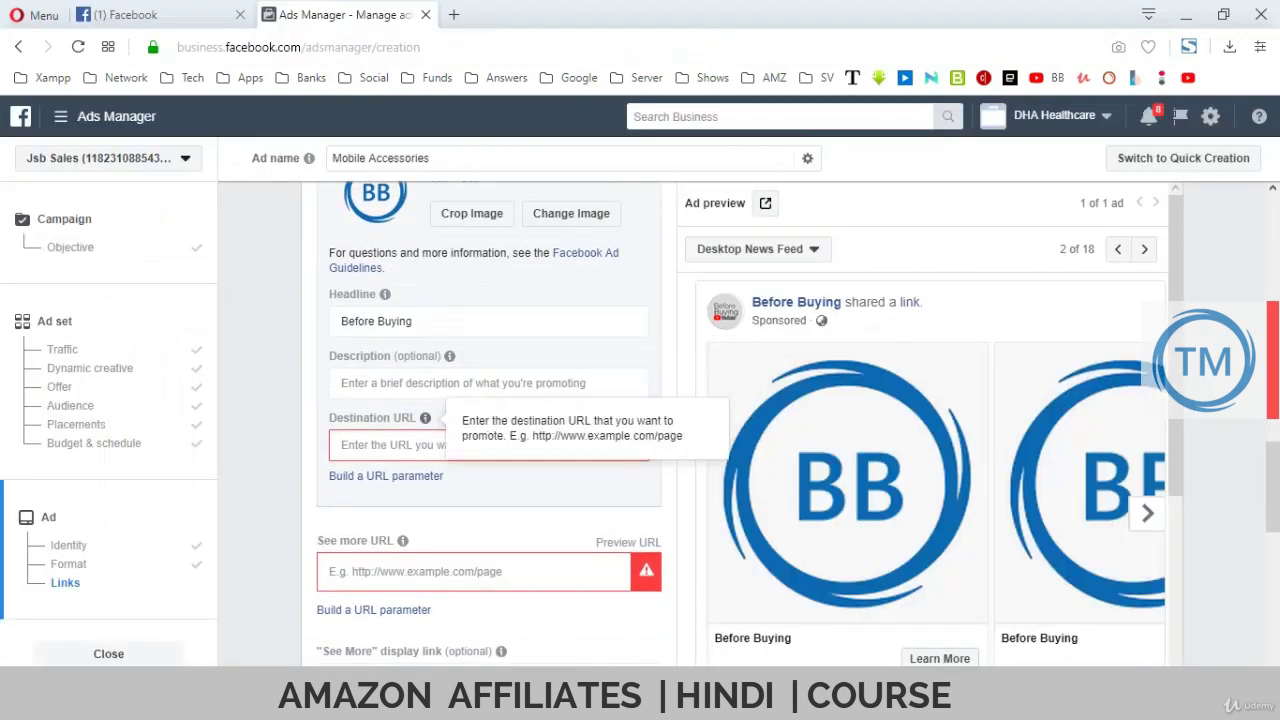
pyautogui.press('F11')
pyautogui.click(480, 349)
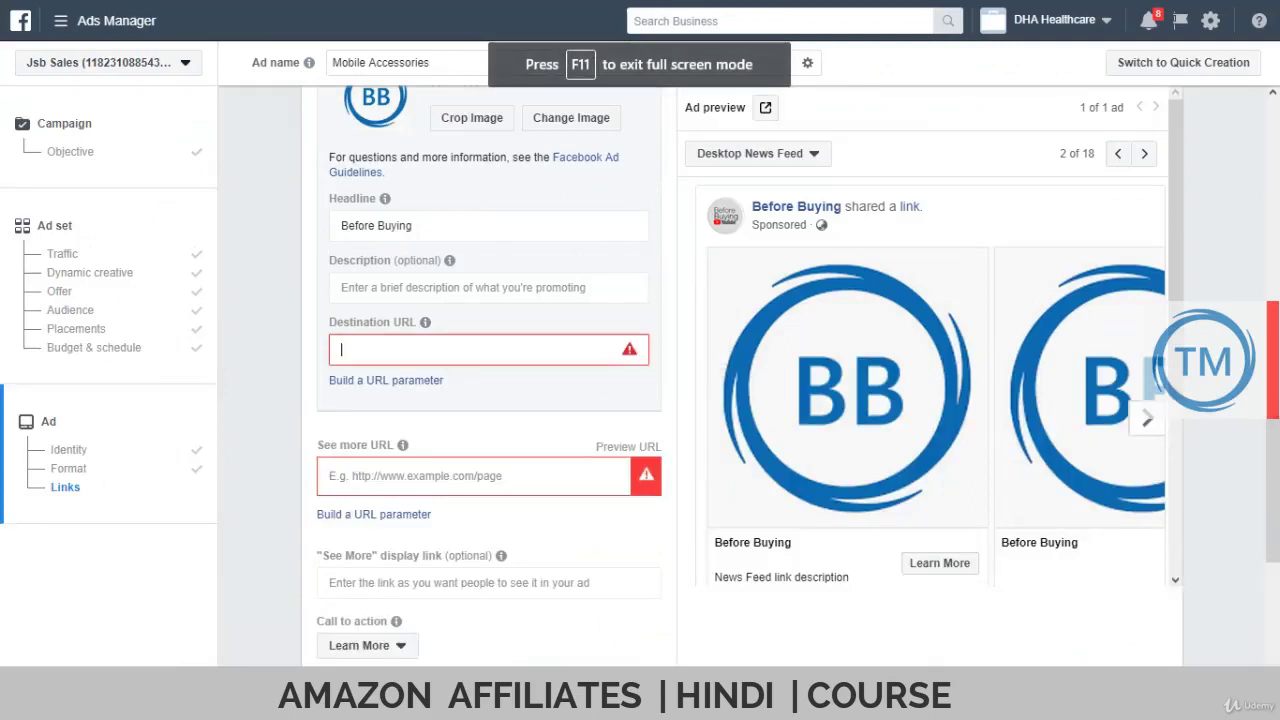
pyautogui.hotkey('ctrl', 'v')
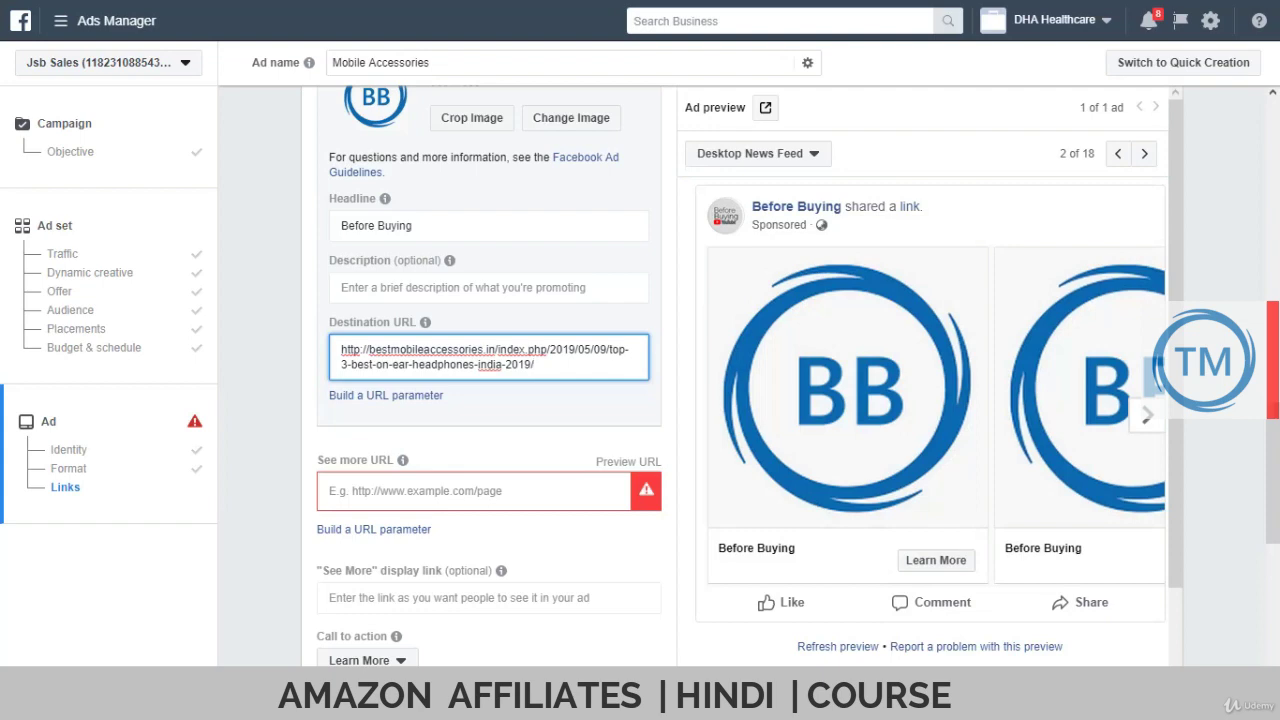
pyautogui.scroll(-1, 490, 380)
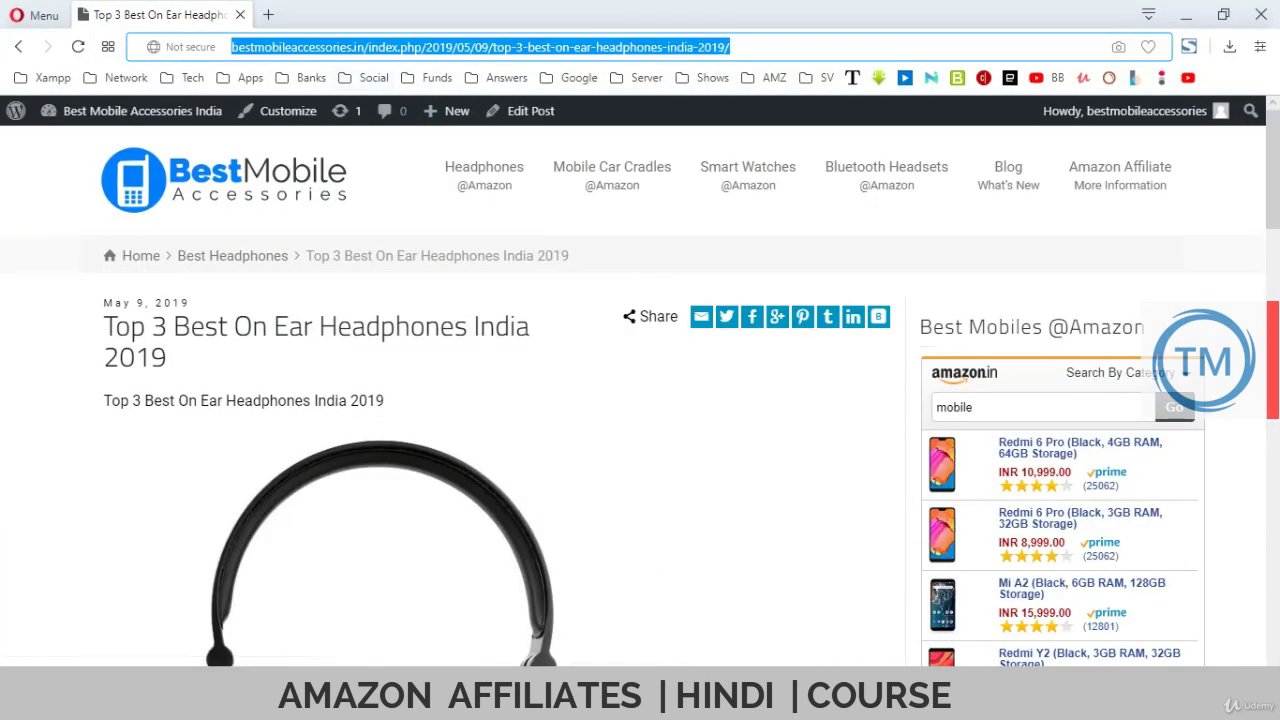
pyautogui.click(364, 47)
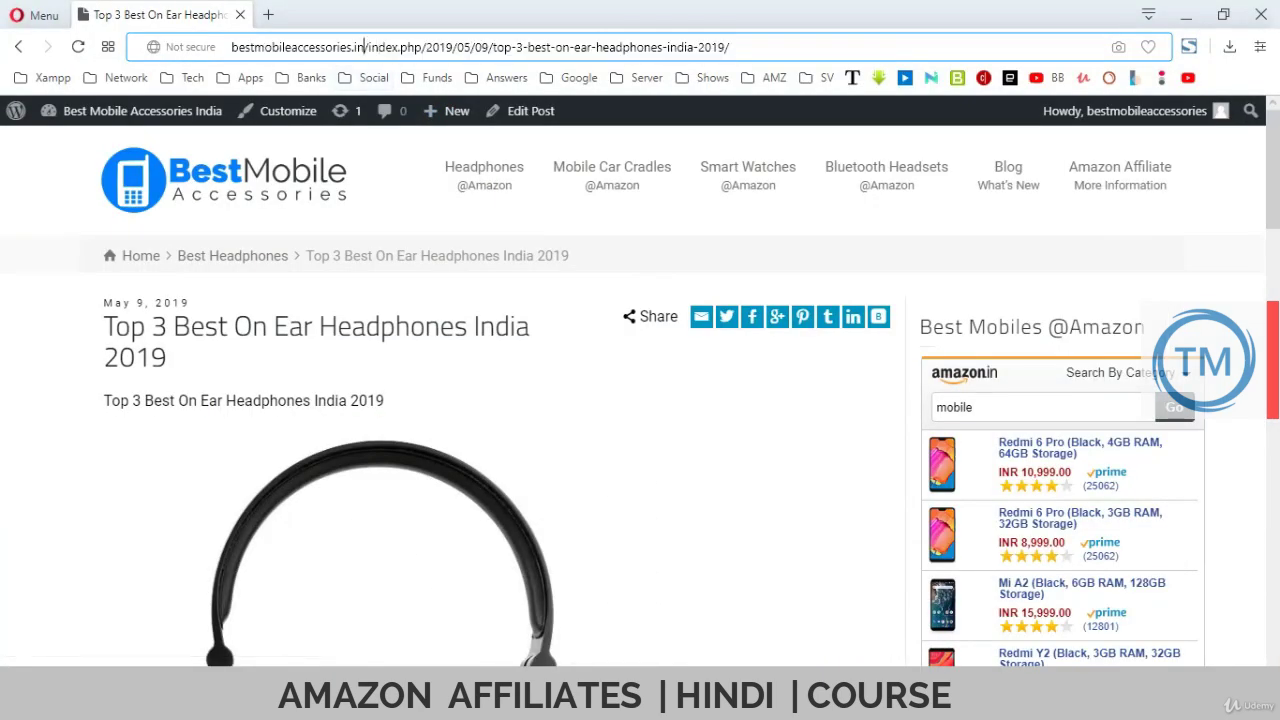
pyautogui.hotkey('shift', 'Home')
pyautogui.hotkey('ctrl', 'c')
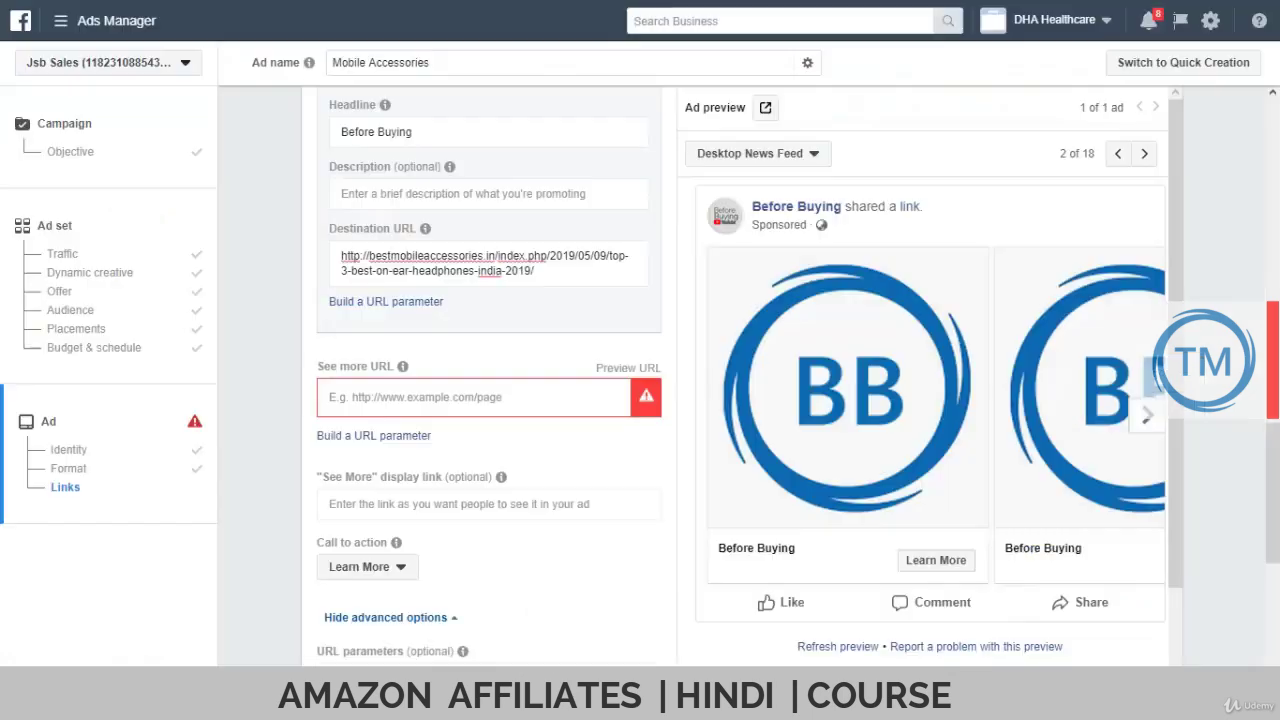
pyautogui.click(474, 397)
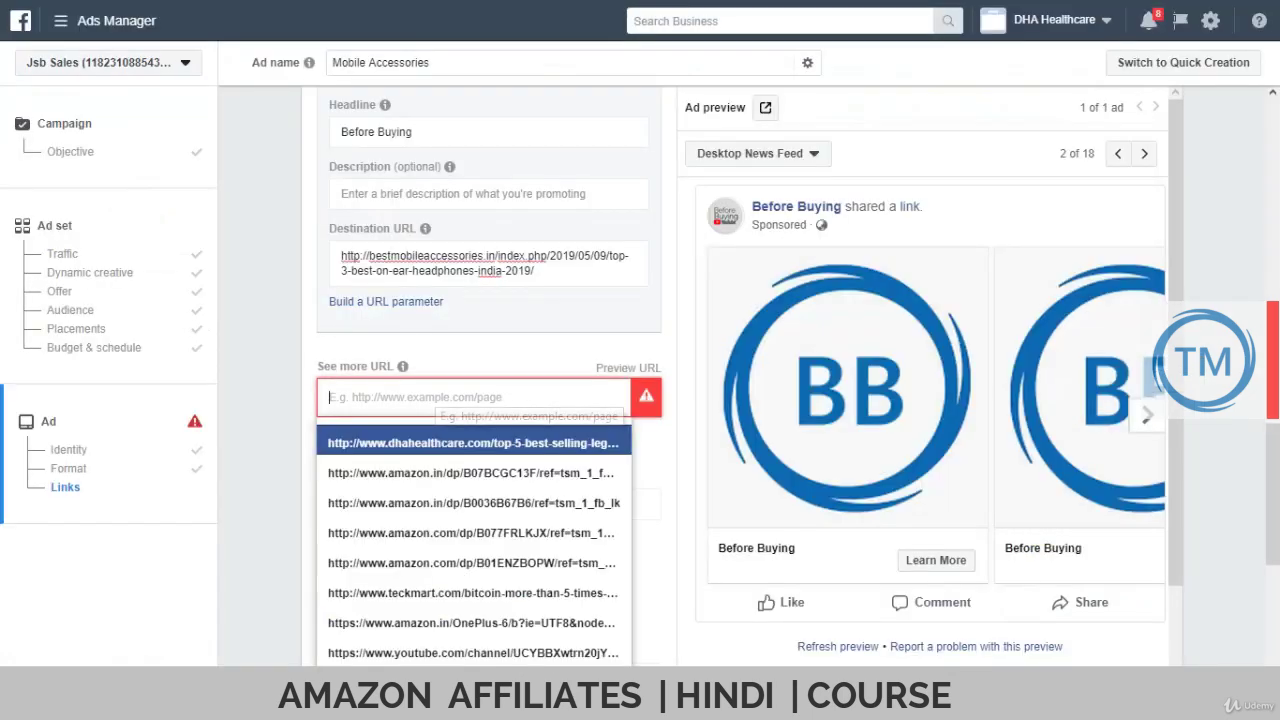
pyautogui.hotkey('ctrl', 'v')
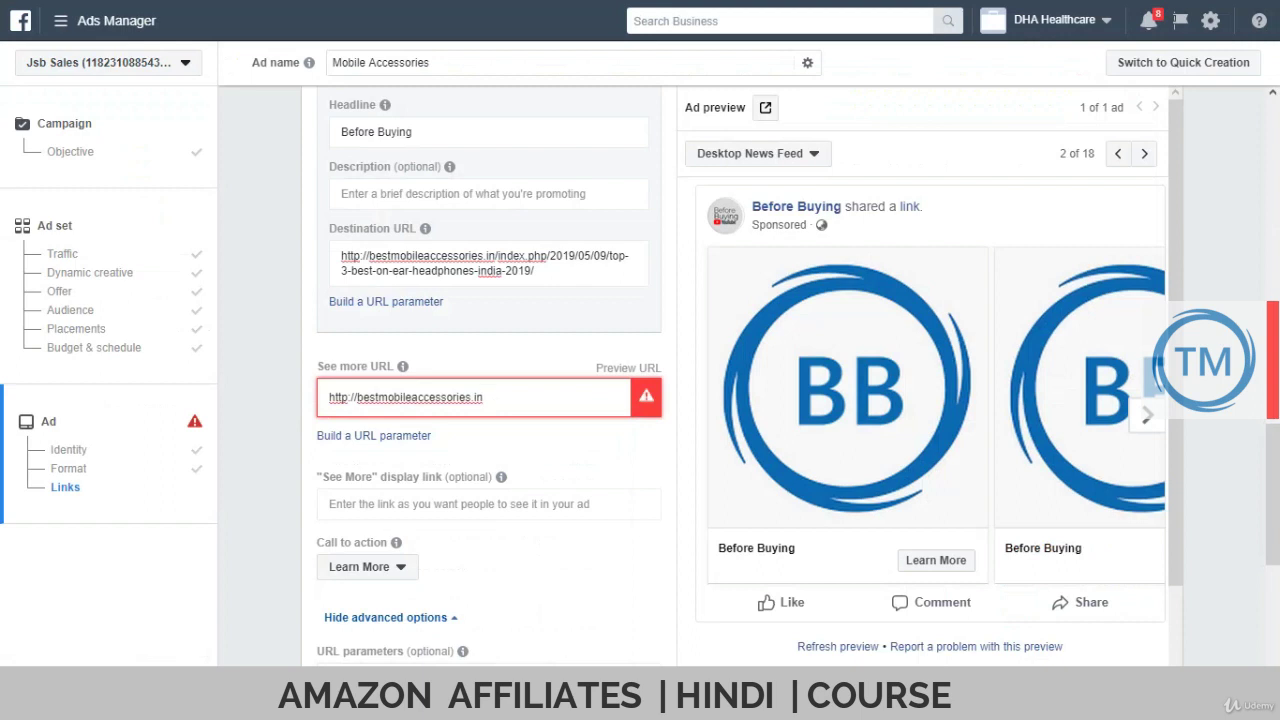
pyautogui.press('Tab')
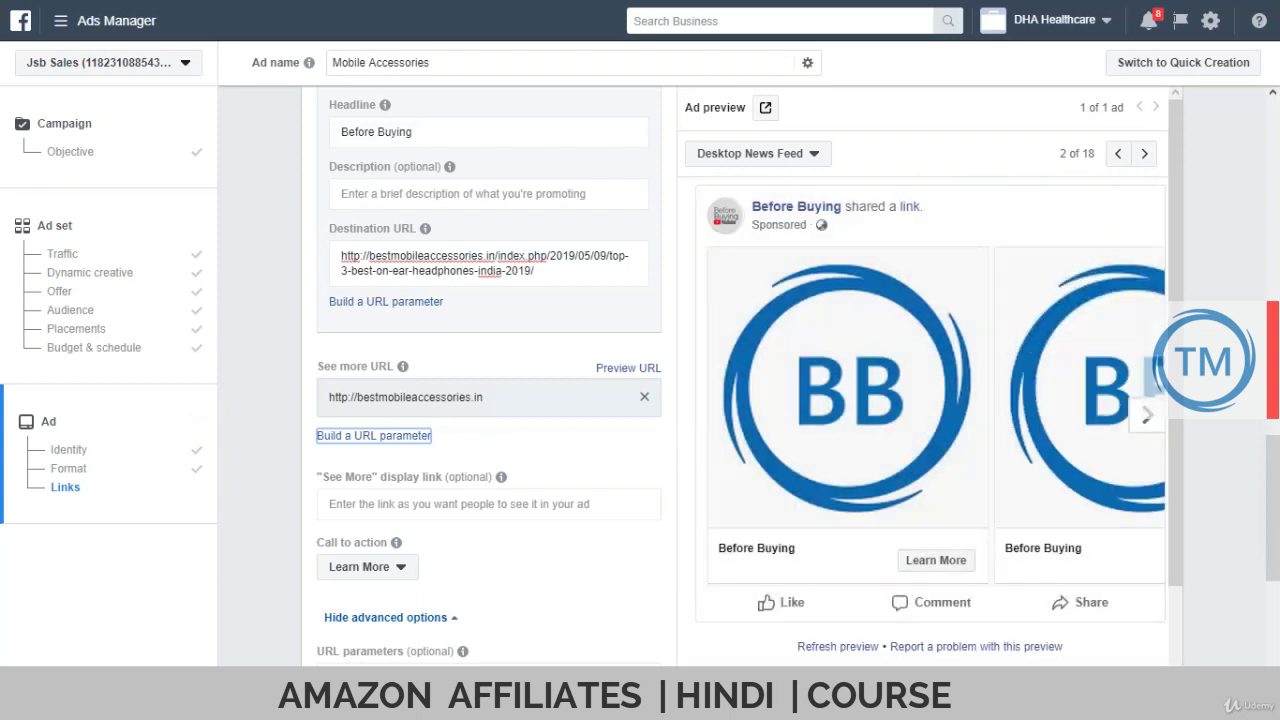
# Start replacing the first carousel card's image by opening the file picker for uploading a new image
pyautogui.scroll(4, 489, 375)
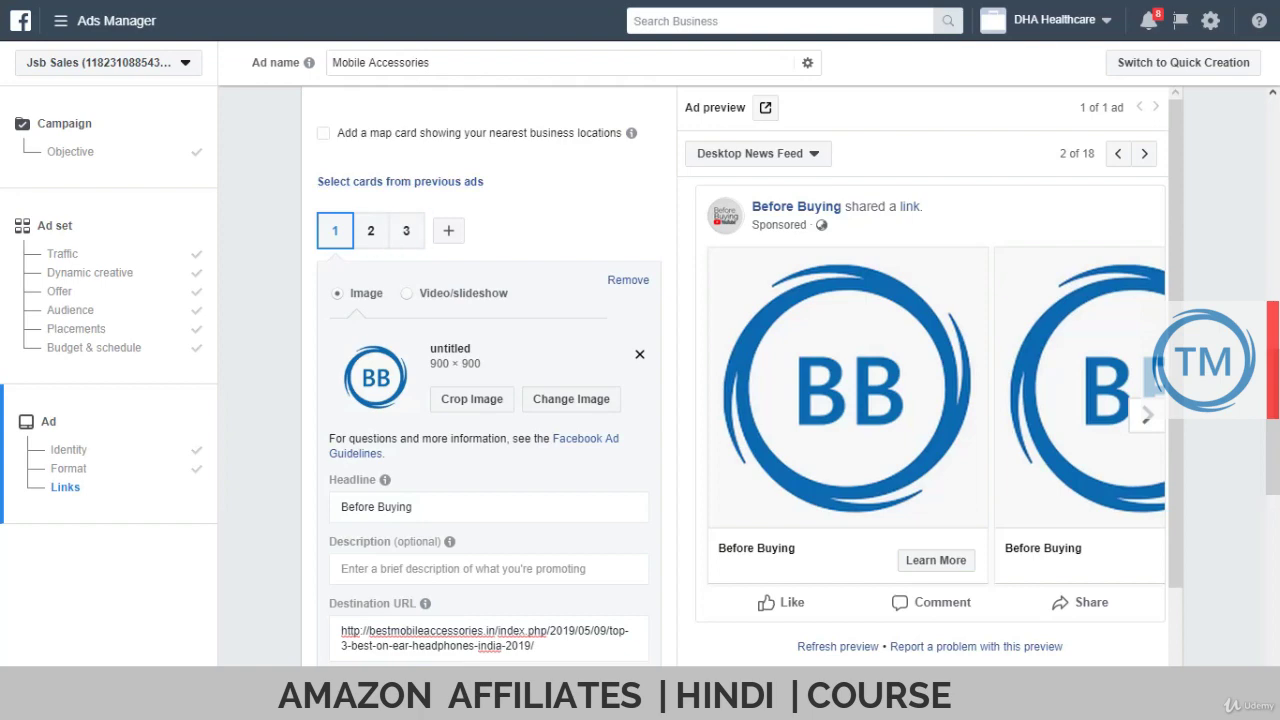
pyautogui.click(571, 399)
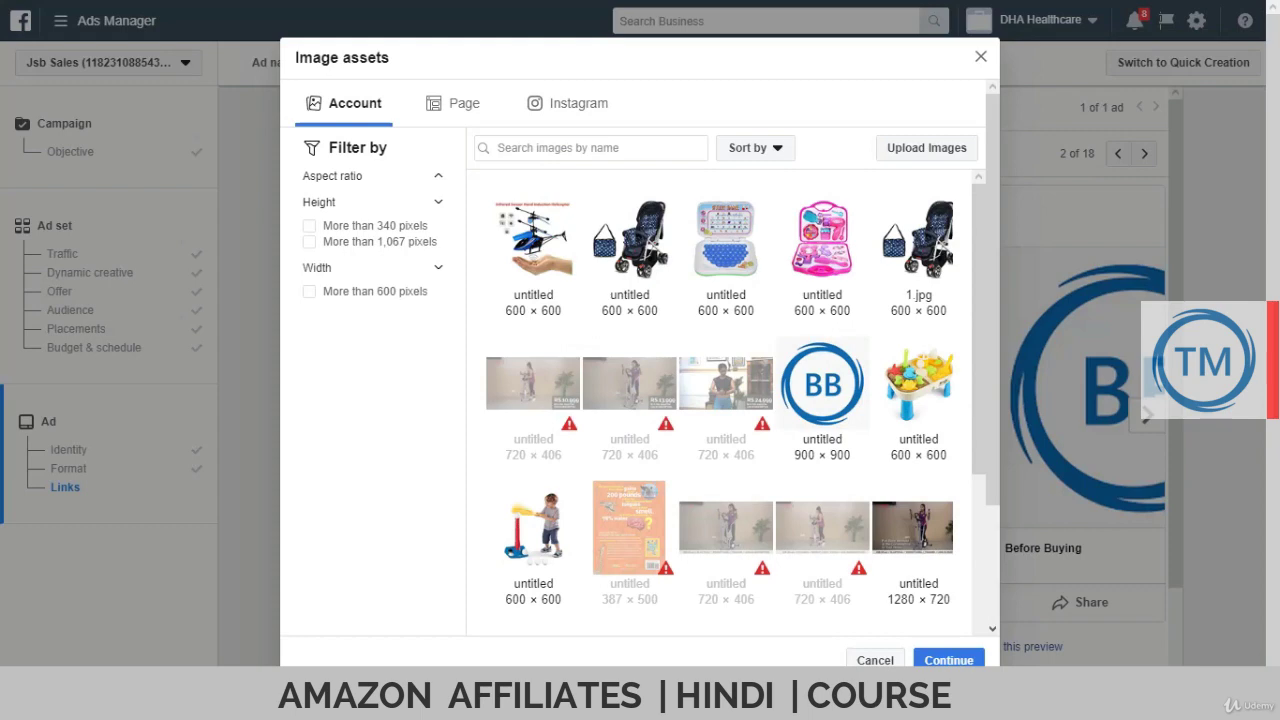
pyautogui.click(927, 148)
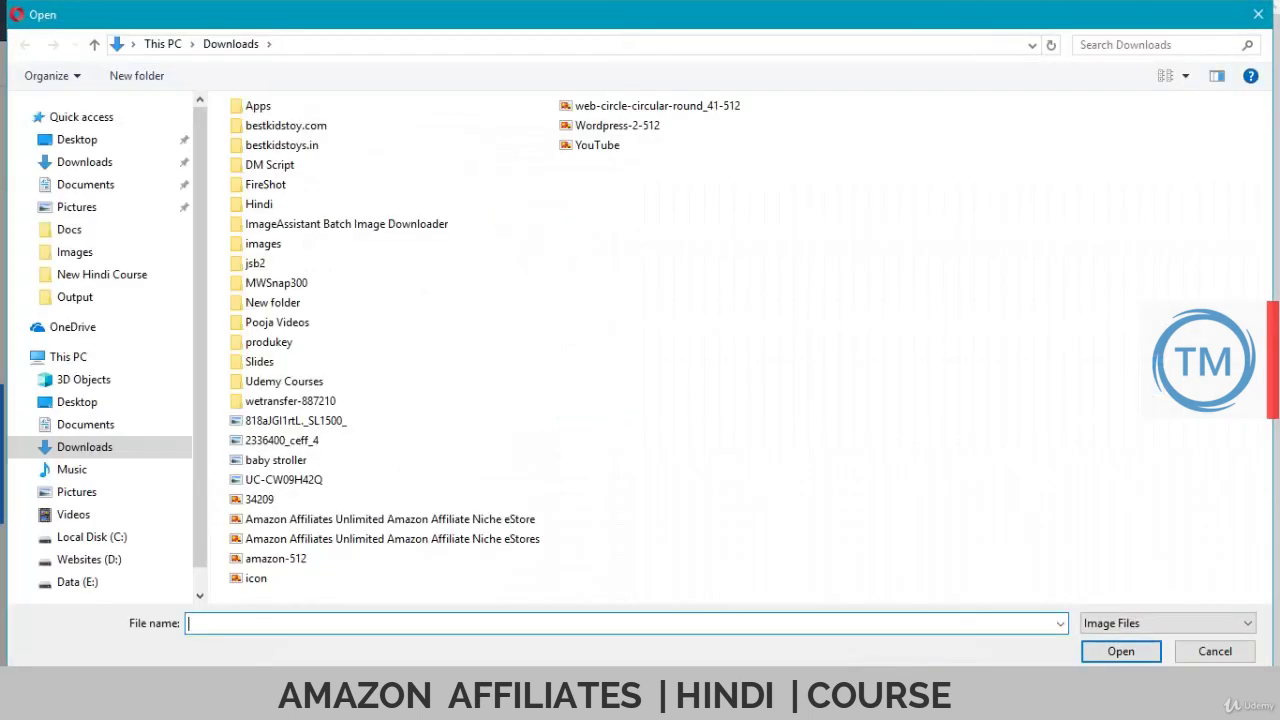
# Switch to the website and review the headphone pictures in the Top 3 Best On Ear Headphones India 2019 post
pyautogui.hotkey('alt', 'Tab')
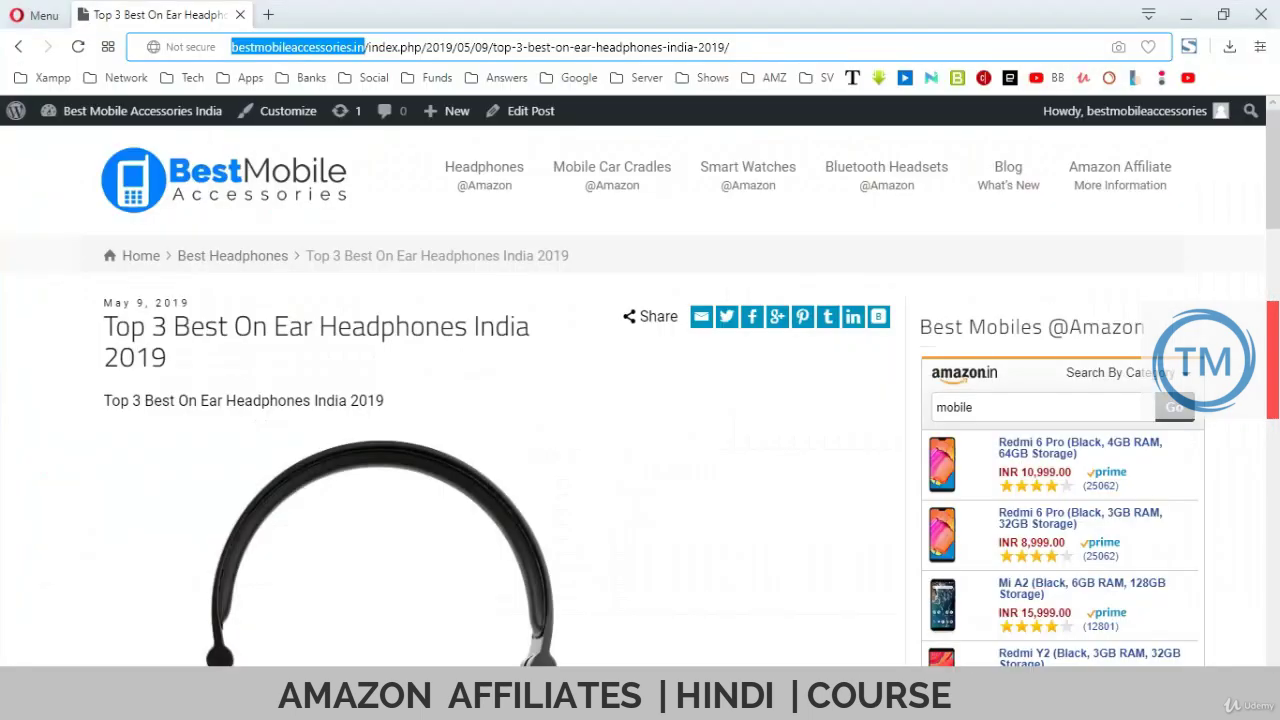
pyautogui.scroll(-1, 640, 400)
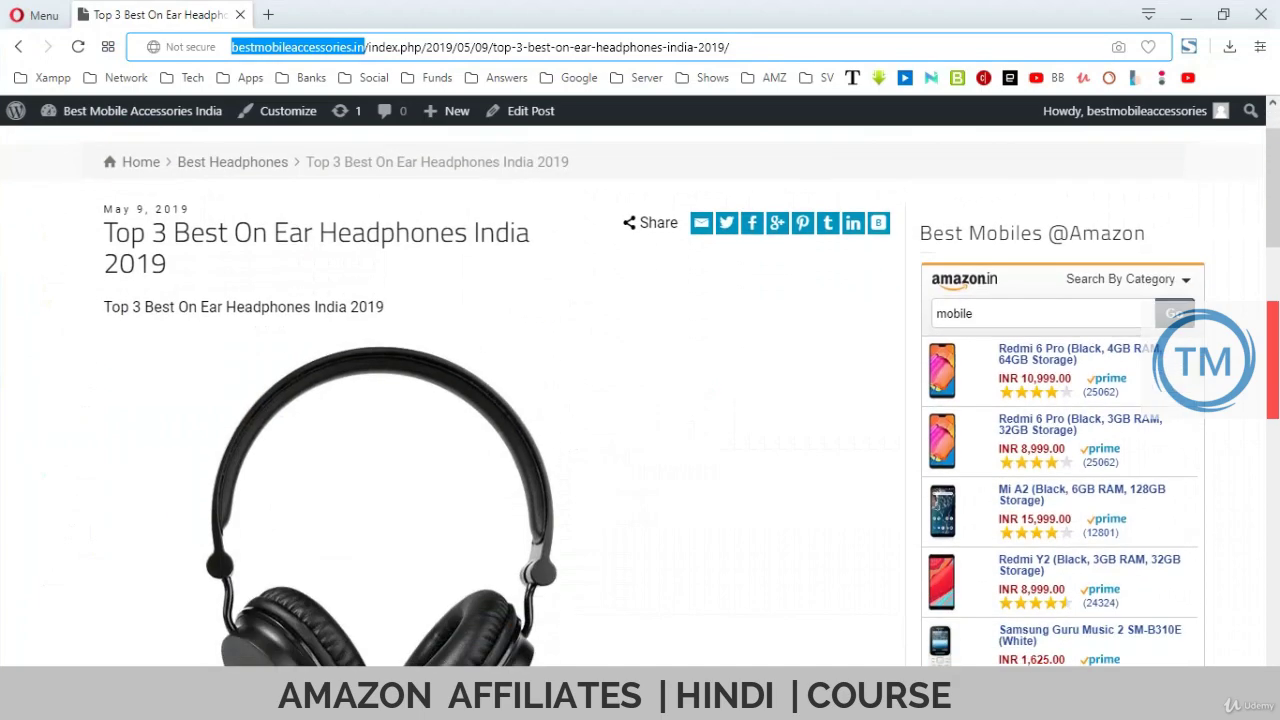
pyautogui.scroll(-15, 640, 400)
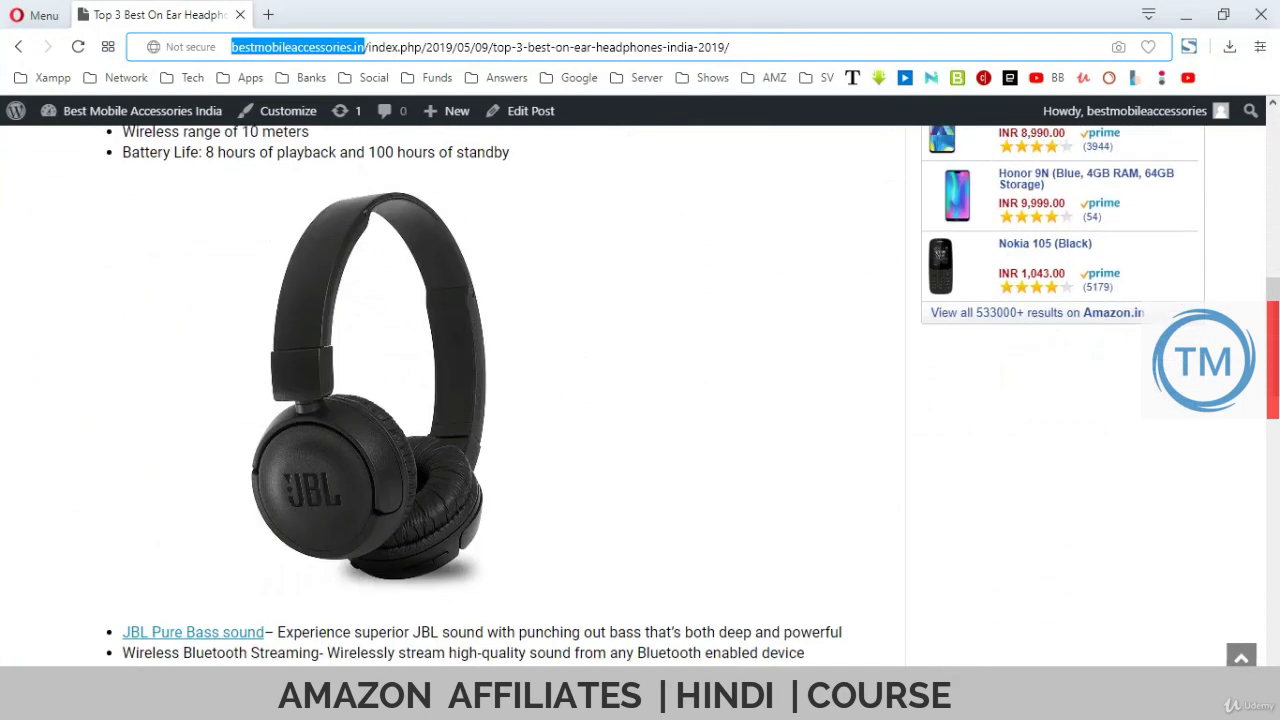
pyautogui.scroll(-2, 640, 400)
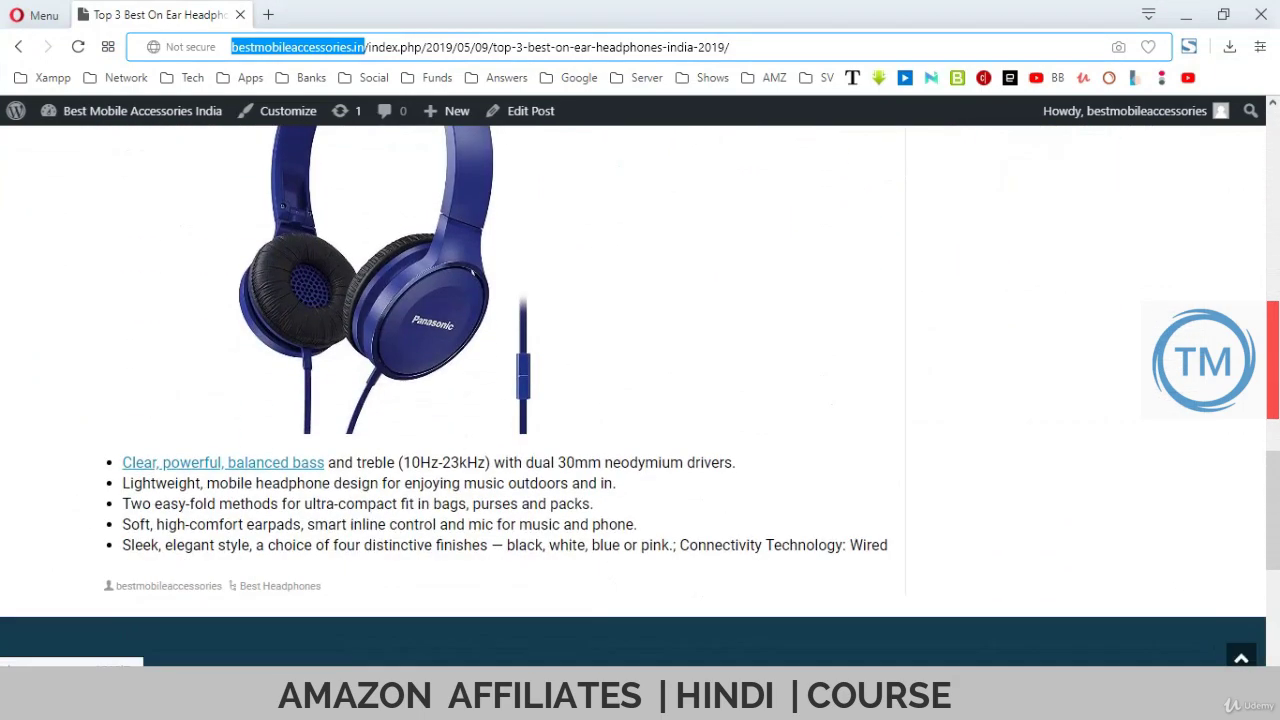
pyautogui.scroll(15, 640, 400)
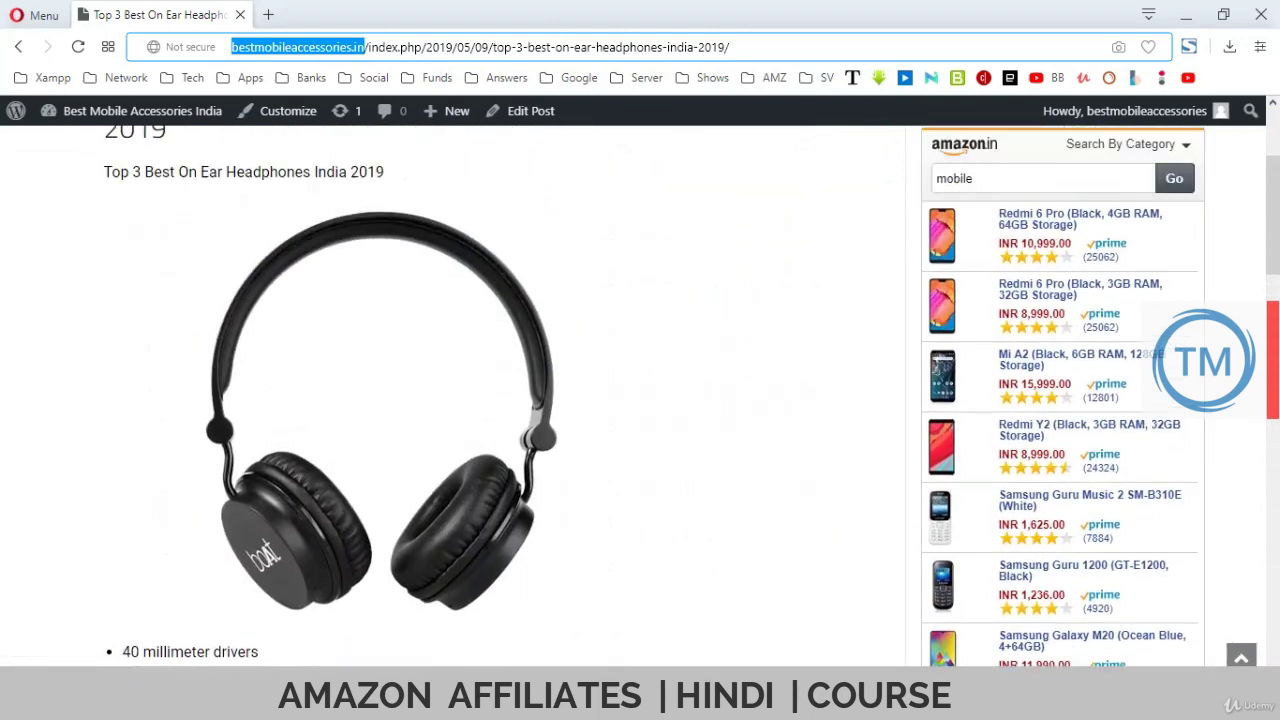
pyautogui.scroll(2, 640, 400)
pyautogui.scroll(-1, 640, 400)
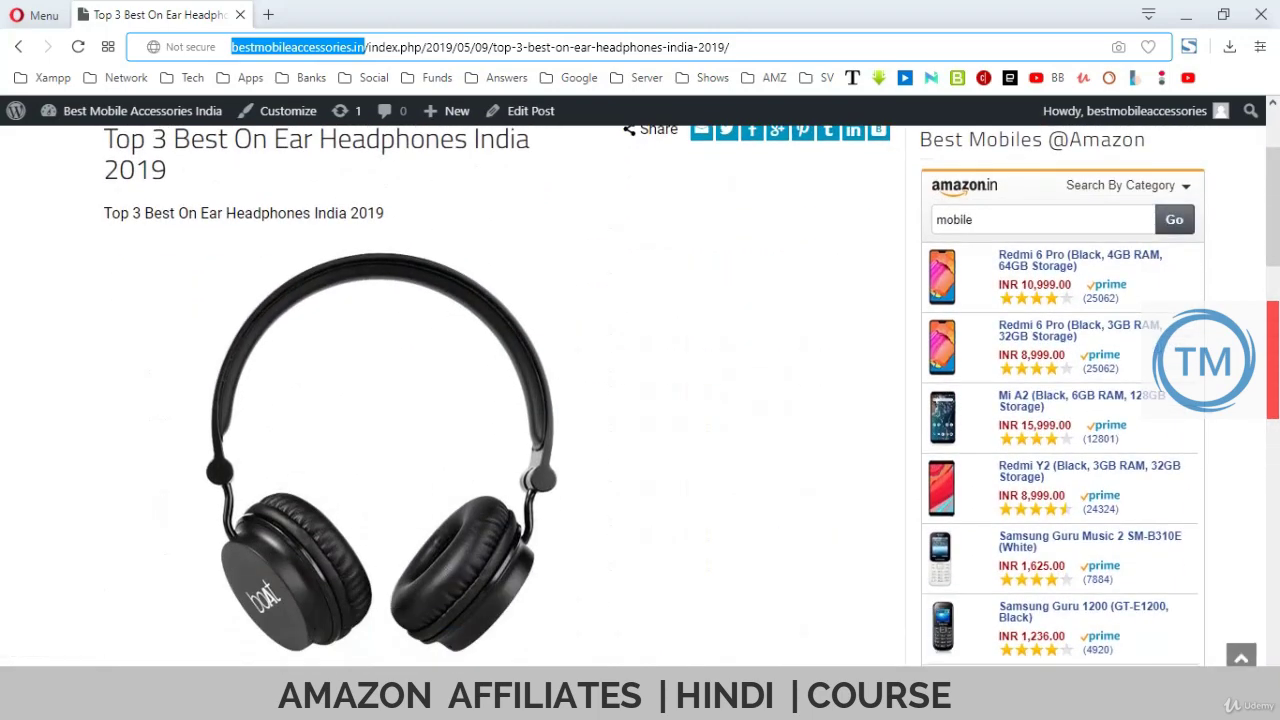
pyautogui.scroll(-1, 640, 400)
pyautogui.scroll(-3, 450, 400)
pyautogui.scroll(6, 450, 400)
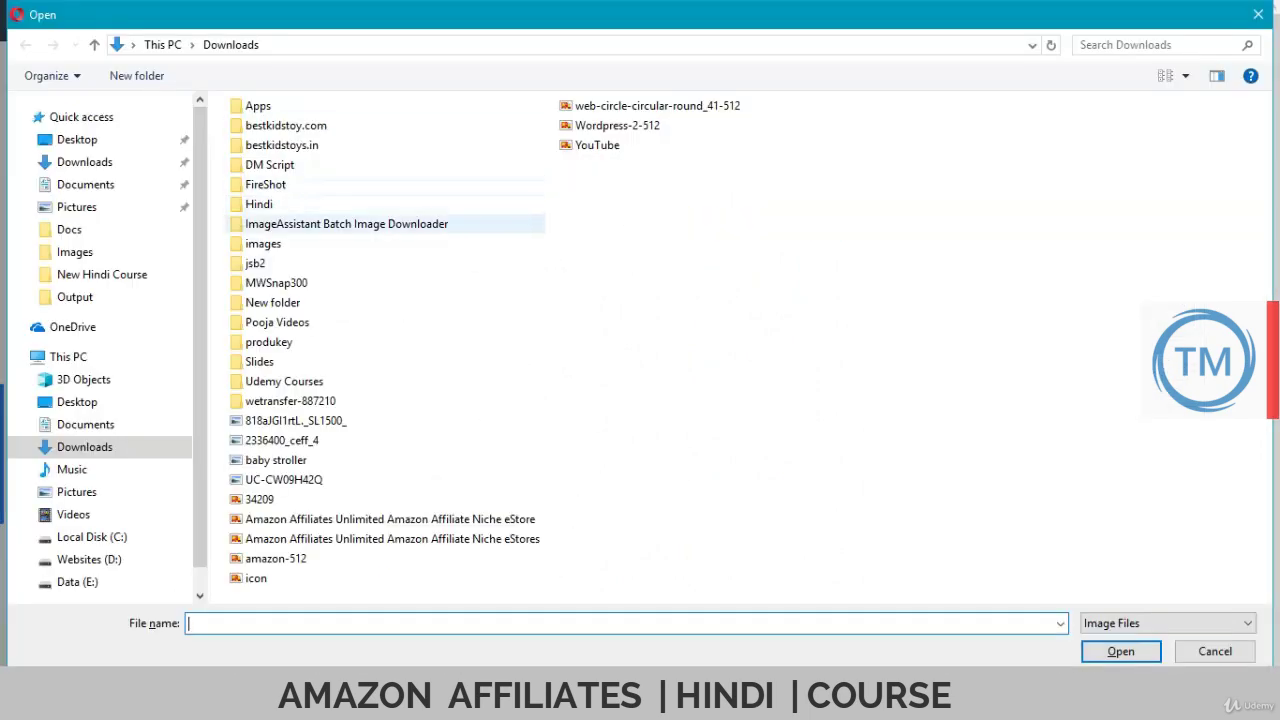
# Back in the upload file picker, browse to the Images folder inside Downloads > Hindi > New Hindi Course
pyautogui.doubleClick(263, 243)
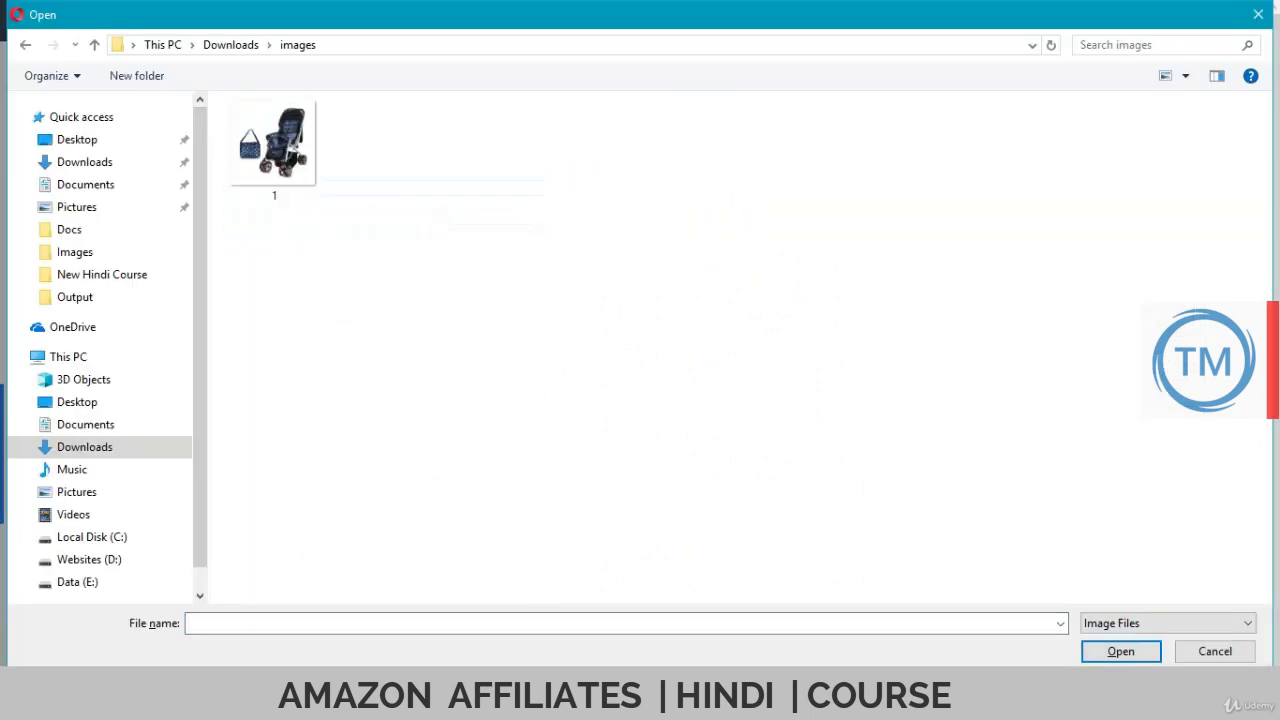
pyautogui.click(230, 44)
pyautogui.doubleClick(263, 206)
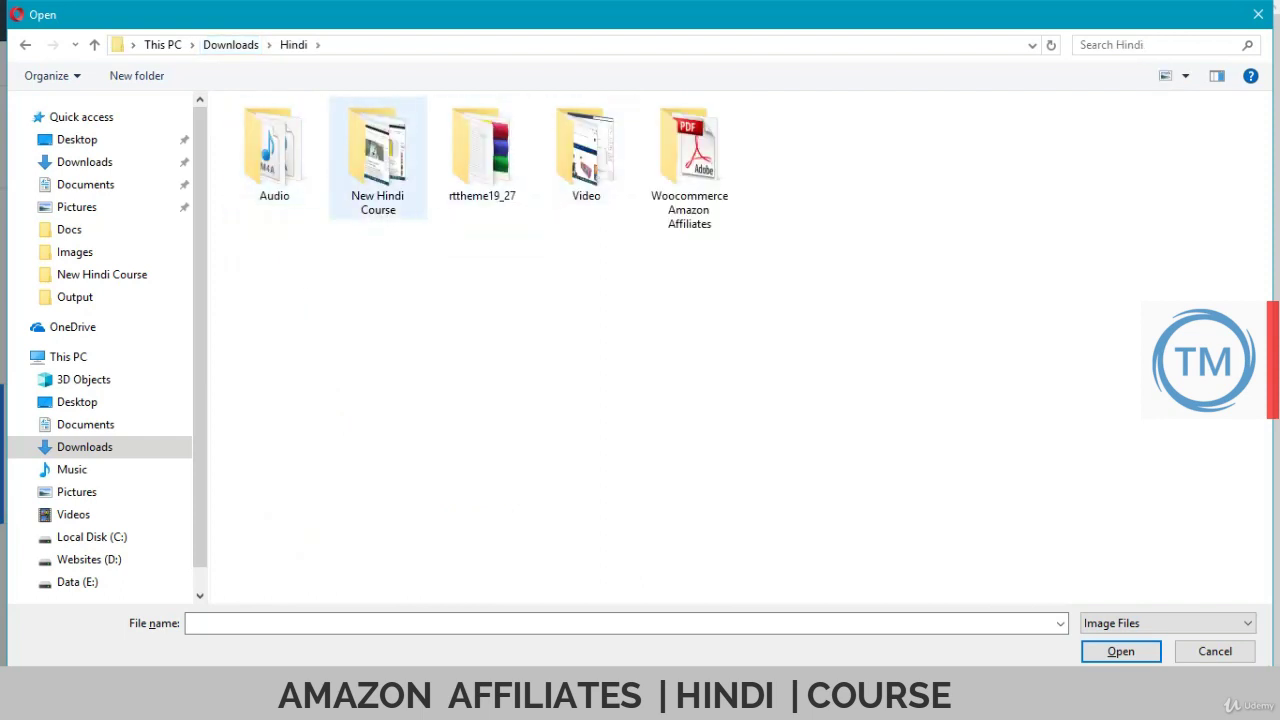
pyautogui.doubleClick(378, 155)
pyautogui.click(378, 155)
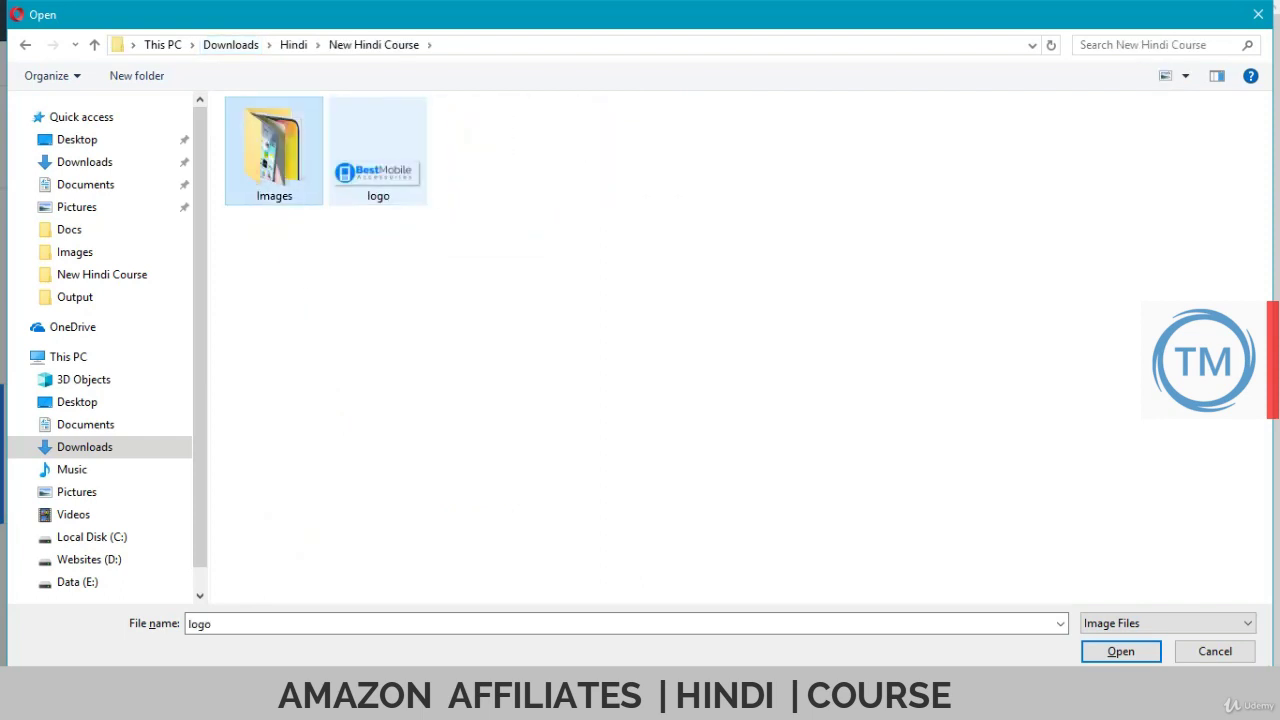
pyautogui.doubleClick(274, 150)
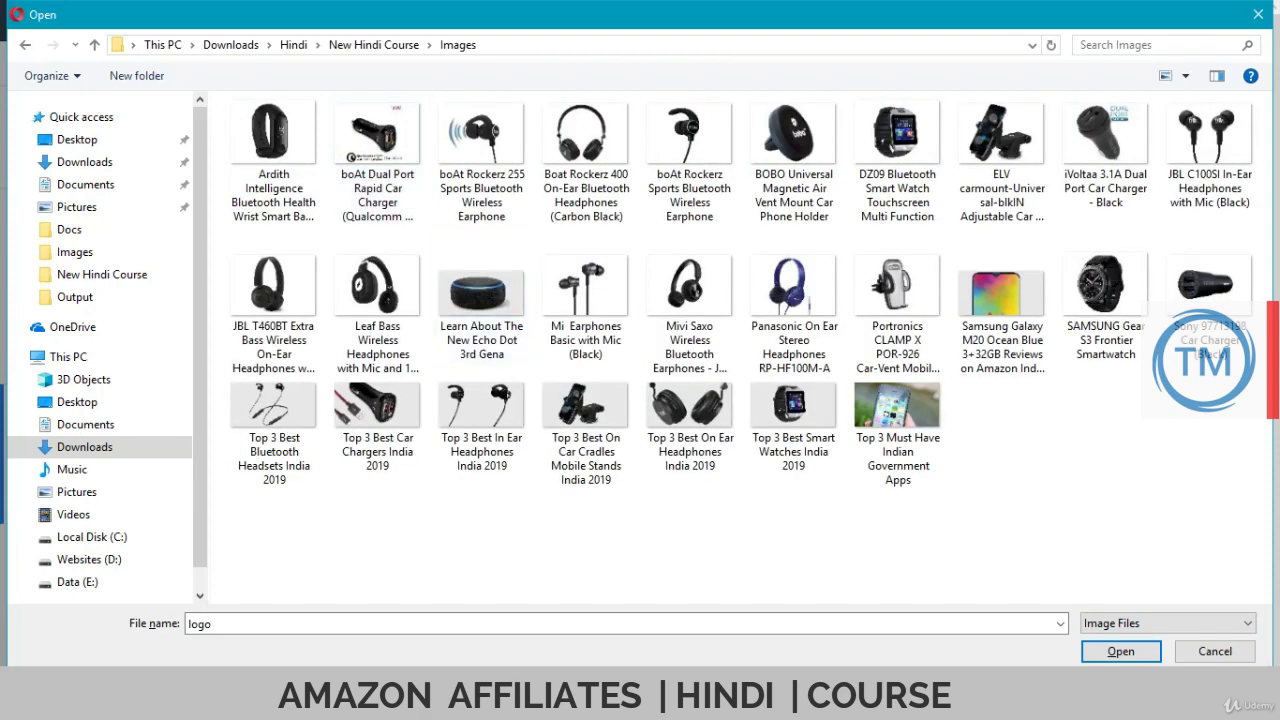
# Enlarge the thumbnails and try to upload the Boat Rockerz 400 On-Ear Bluetooth Headphones (Carbon Black) image
pyautogui.keyDown('ctrl'); pyautogui.scroll(2, 545, 320); pyautogui.keyUp('ctrl')
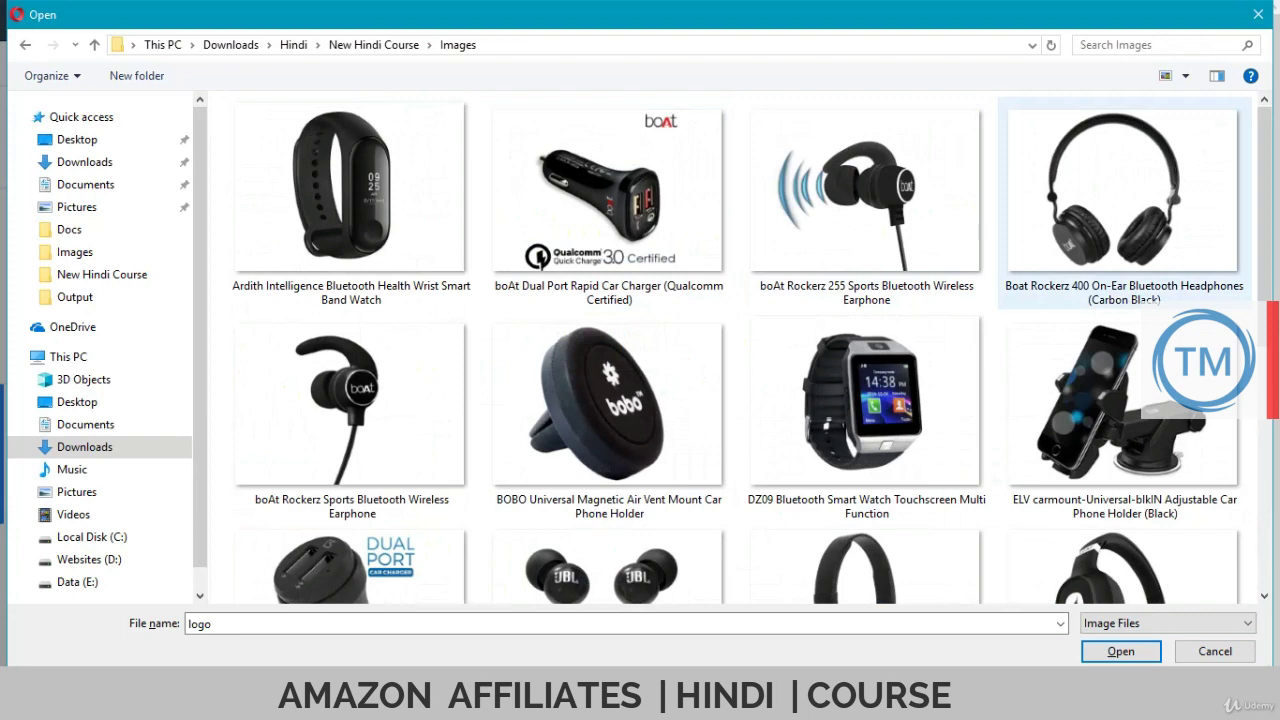
pyautogui.click(1015, 190)
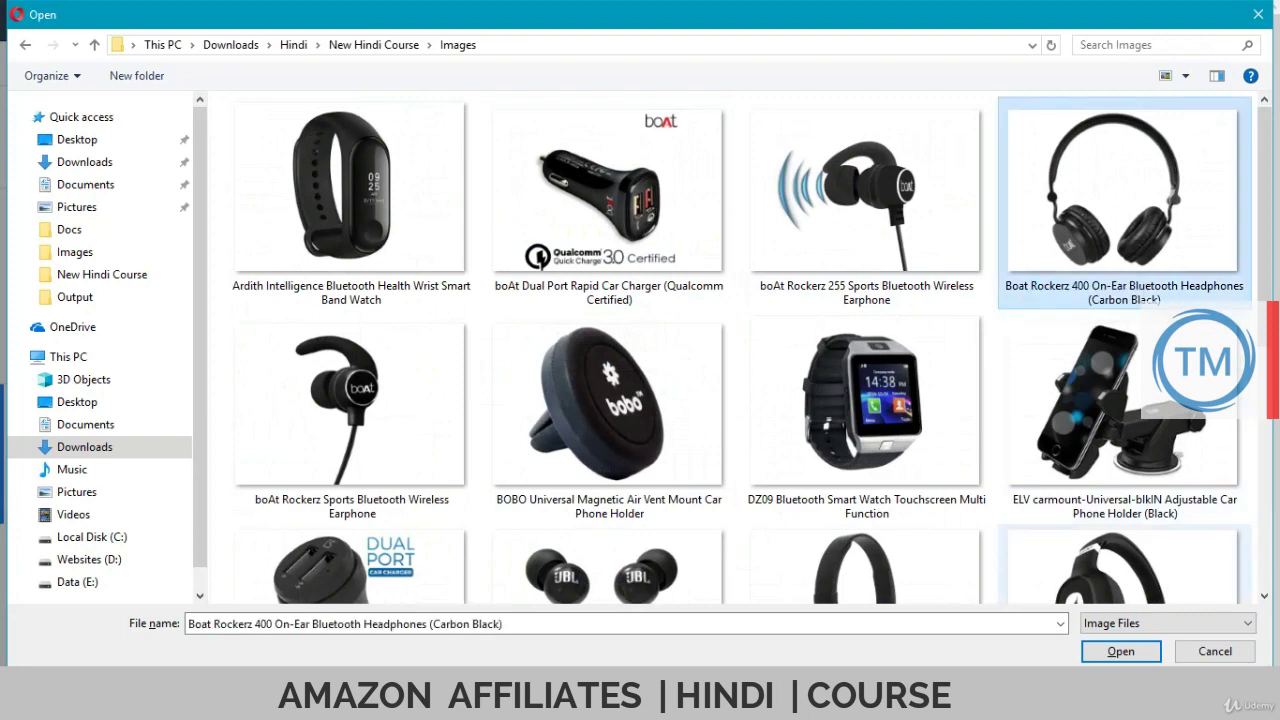
pyautogui.click(1121, 651)
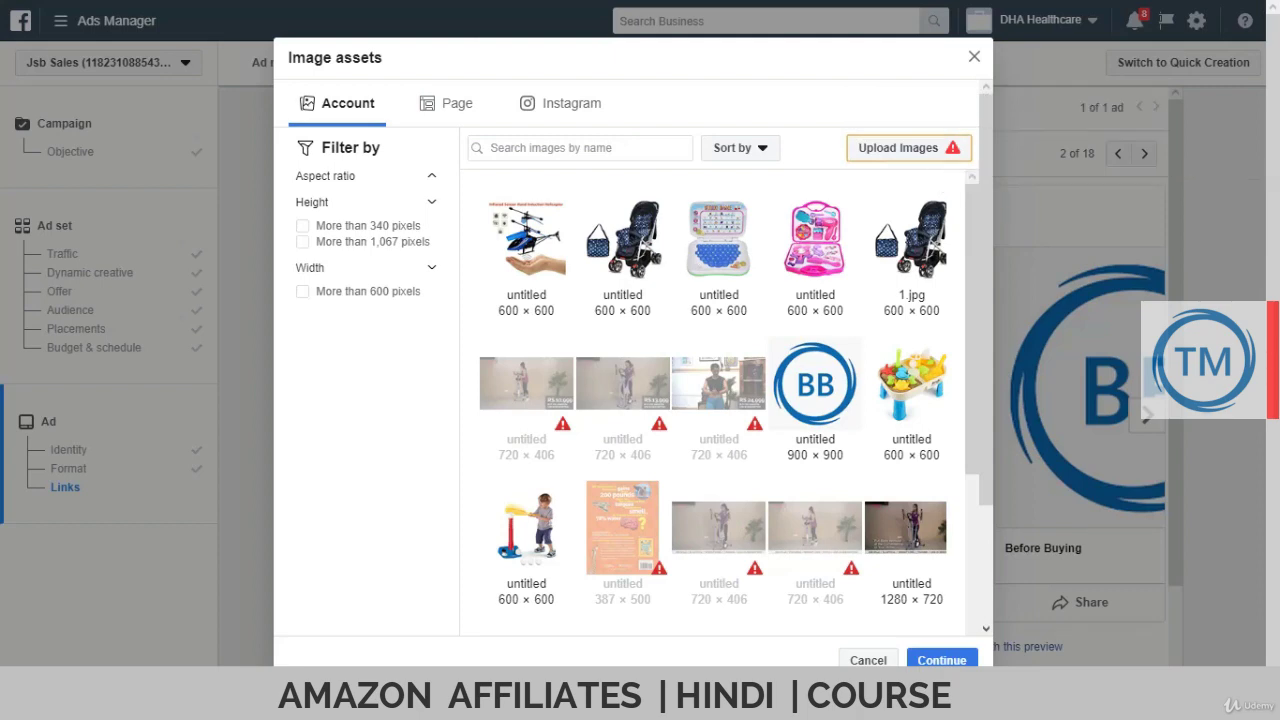
# Upload the Top 3 Best In Ear Headphones India 2019 image and apply it to the first carousel card
pyautogui.click(905, 148)
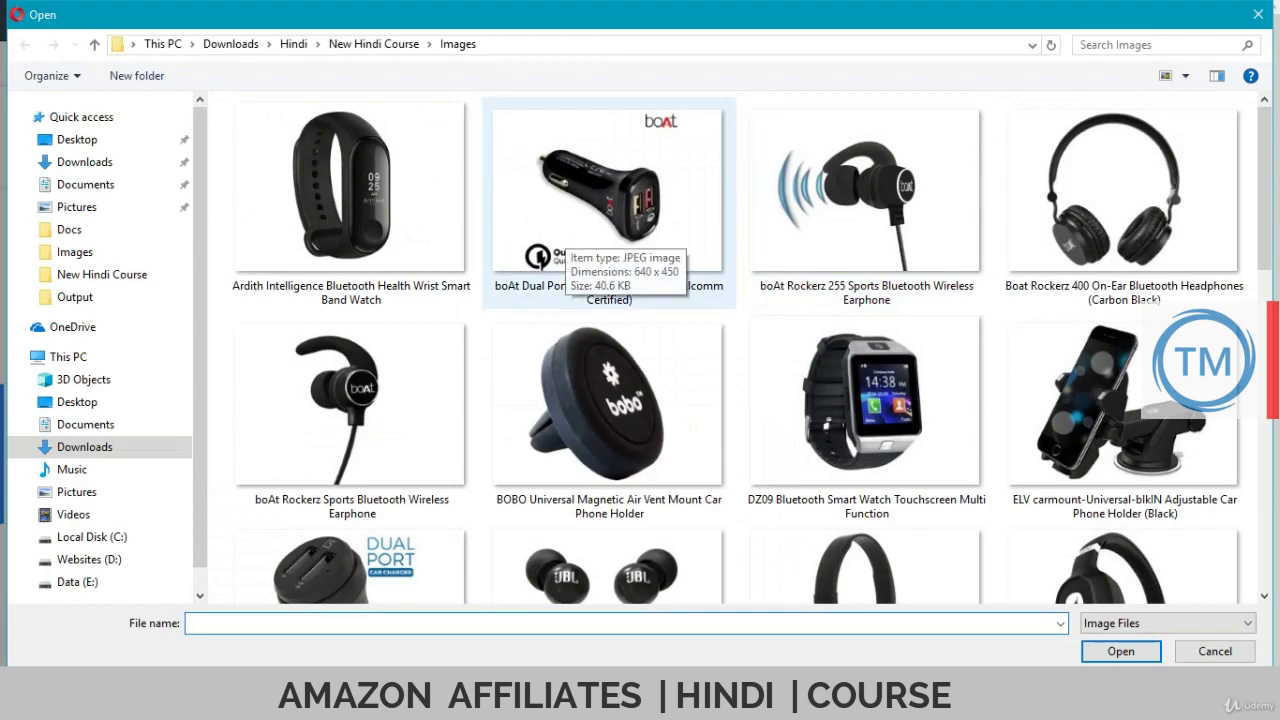
pyautogui.scroll(-5, 610, 270)
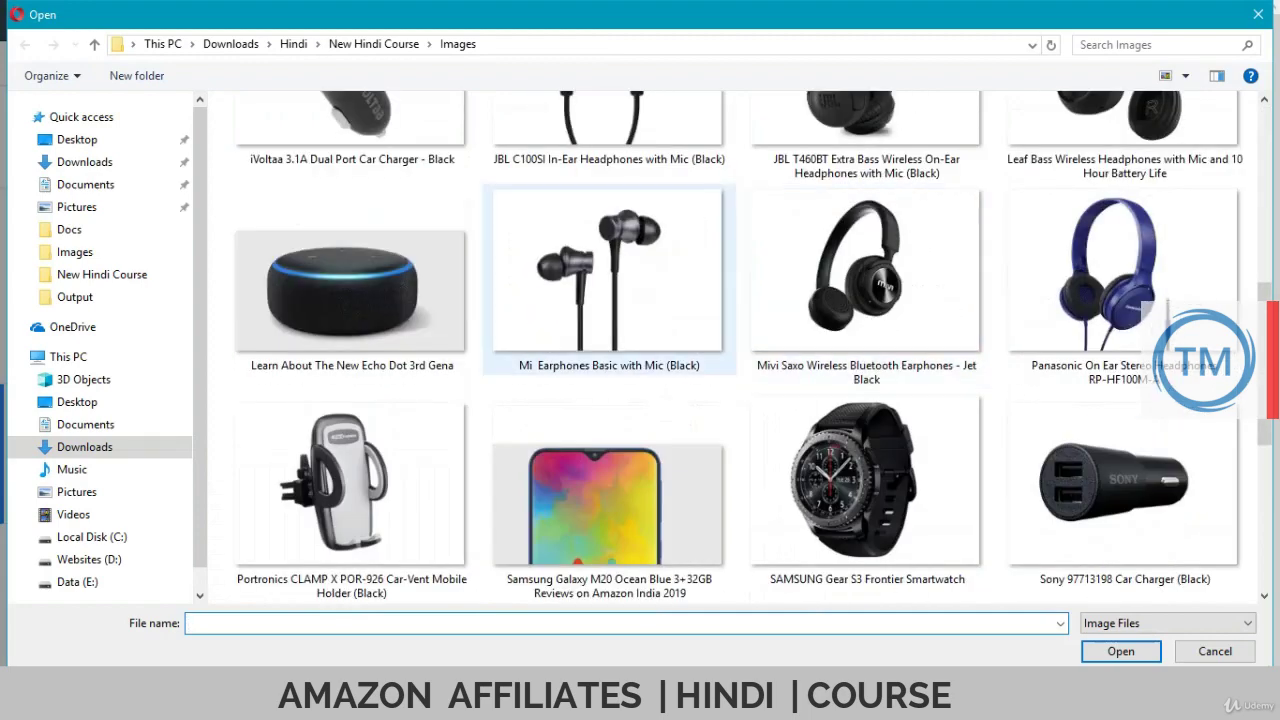
pyautogui.scroll(5, 610, 270)
pyautogui.click(866, 200)
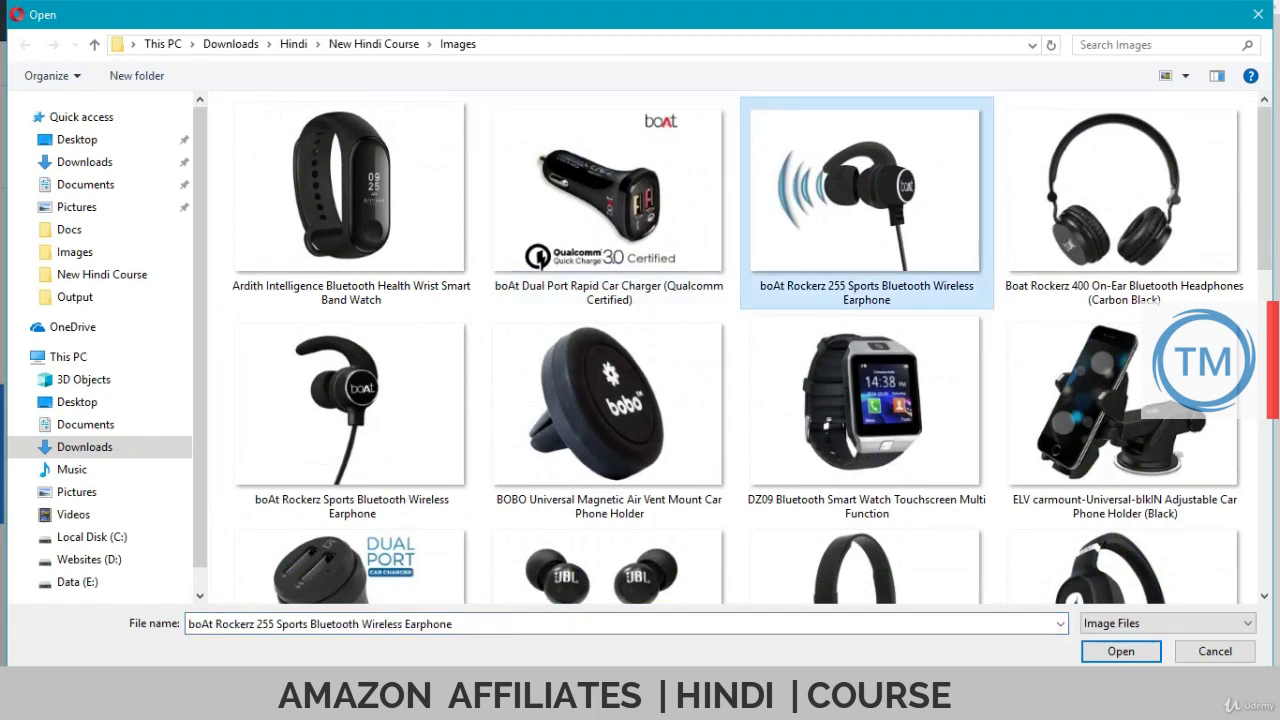
pyautogui.press('t')
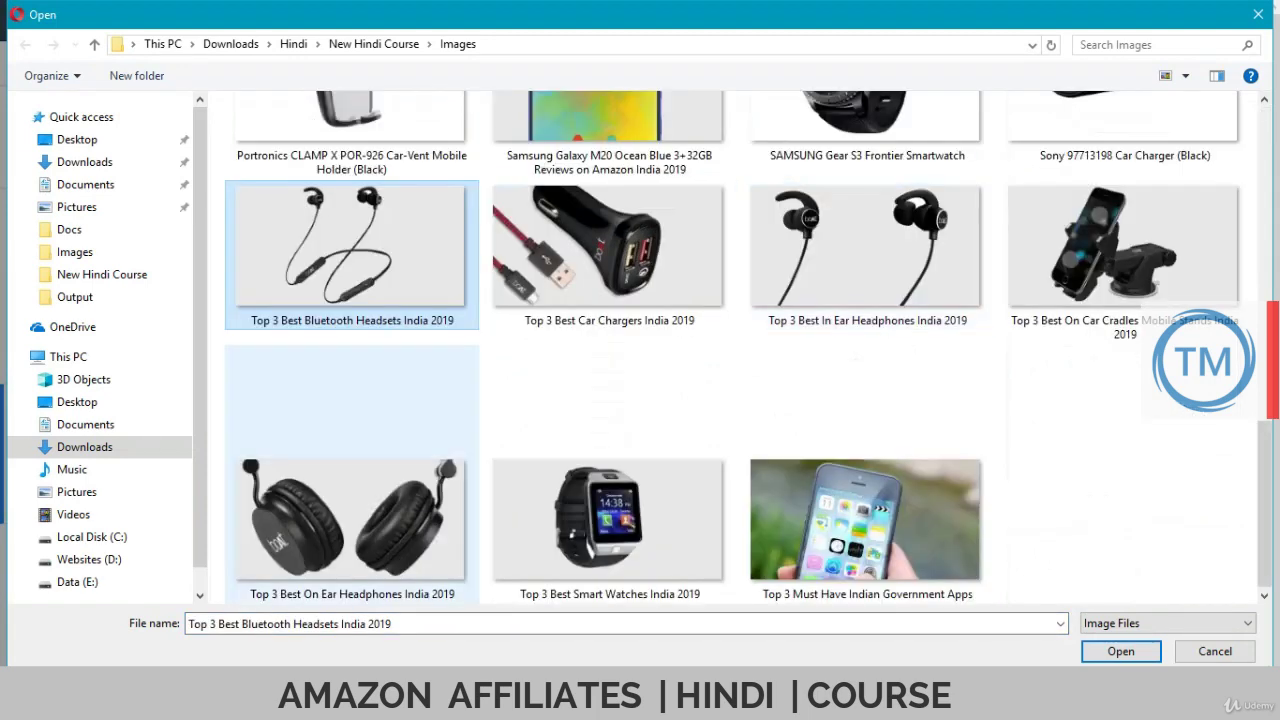
pyautogui.click(866, 250)
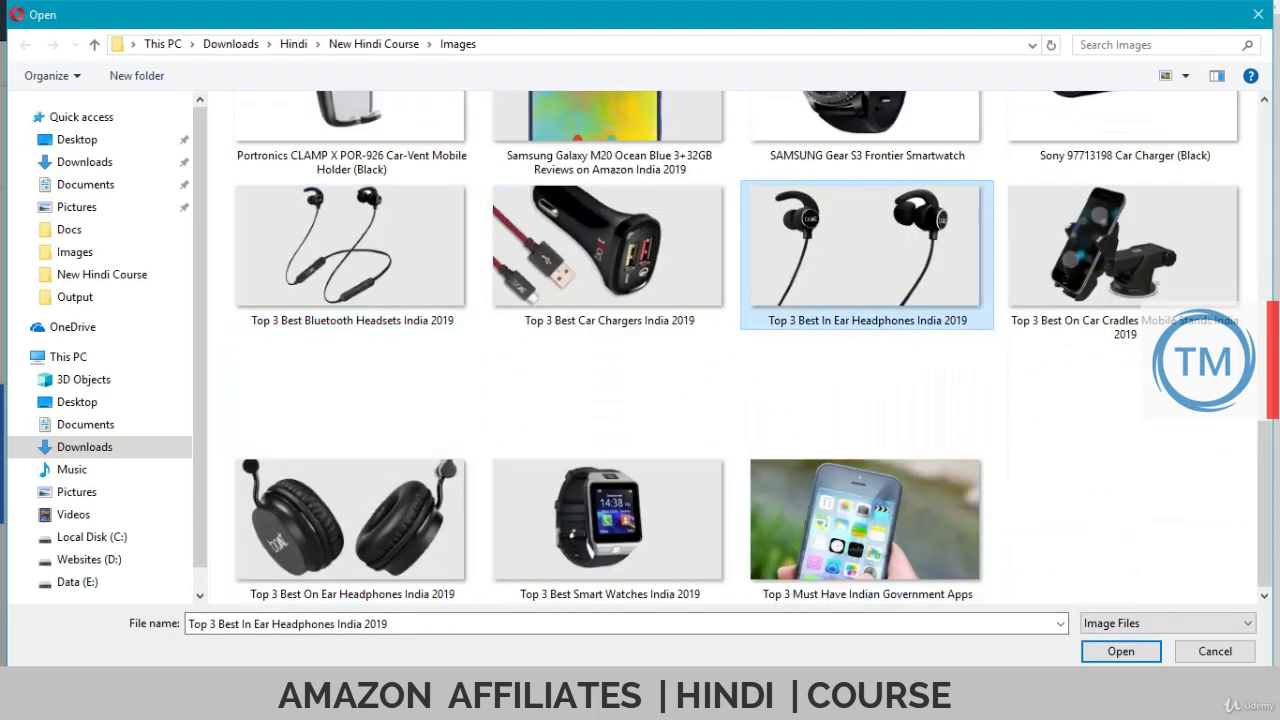
pyautogui.click(1121, 651)
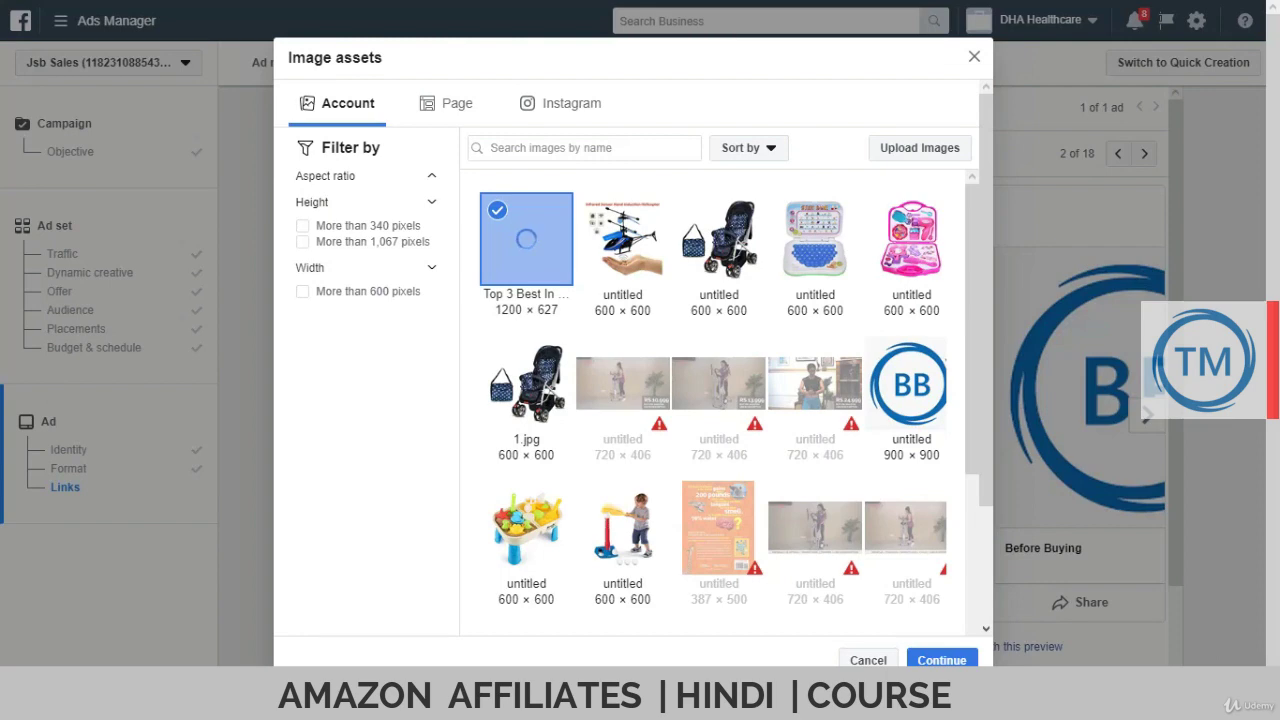
pyautogui.click(941, 660)
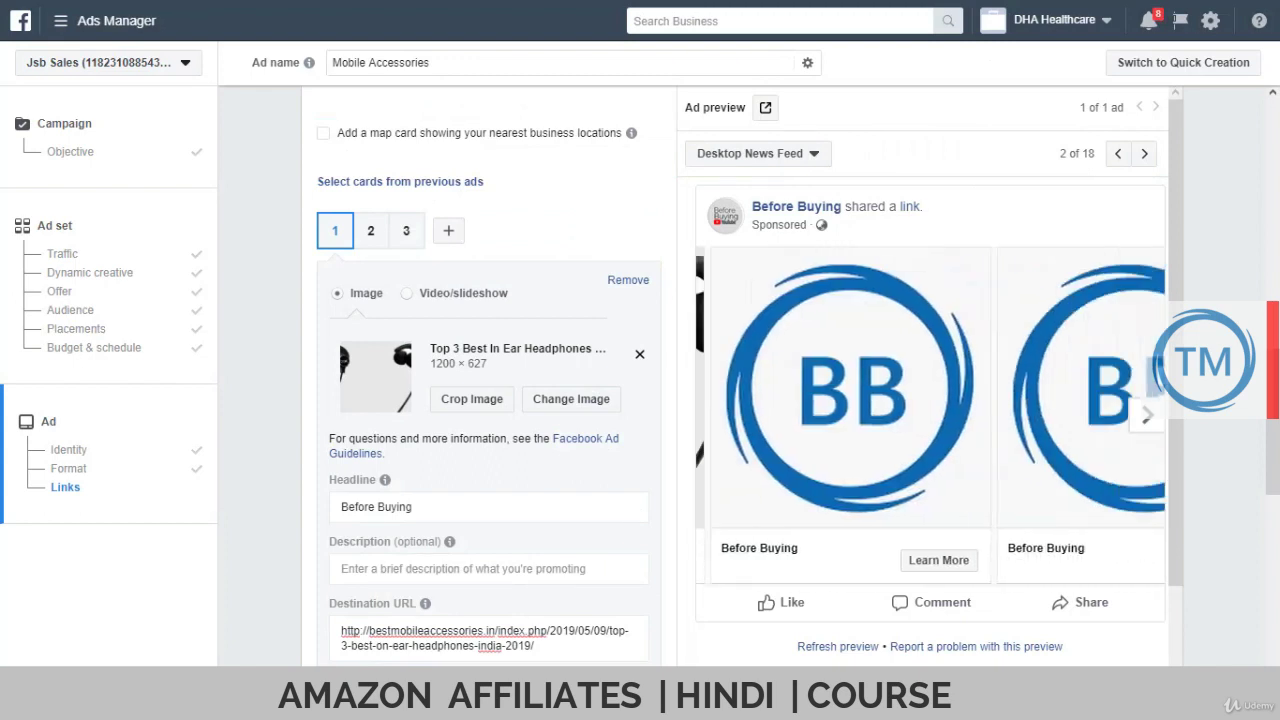
# Crop the first card's image to a square framing only the left earphone of the picture
pyautogui.click(1147, 415)
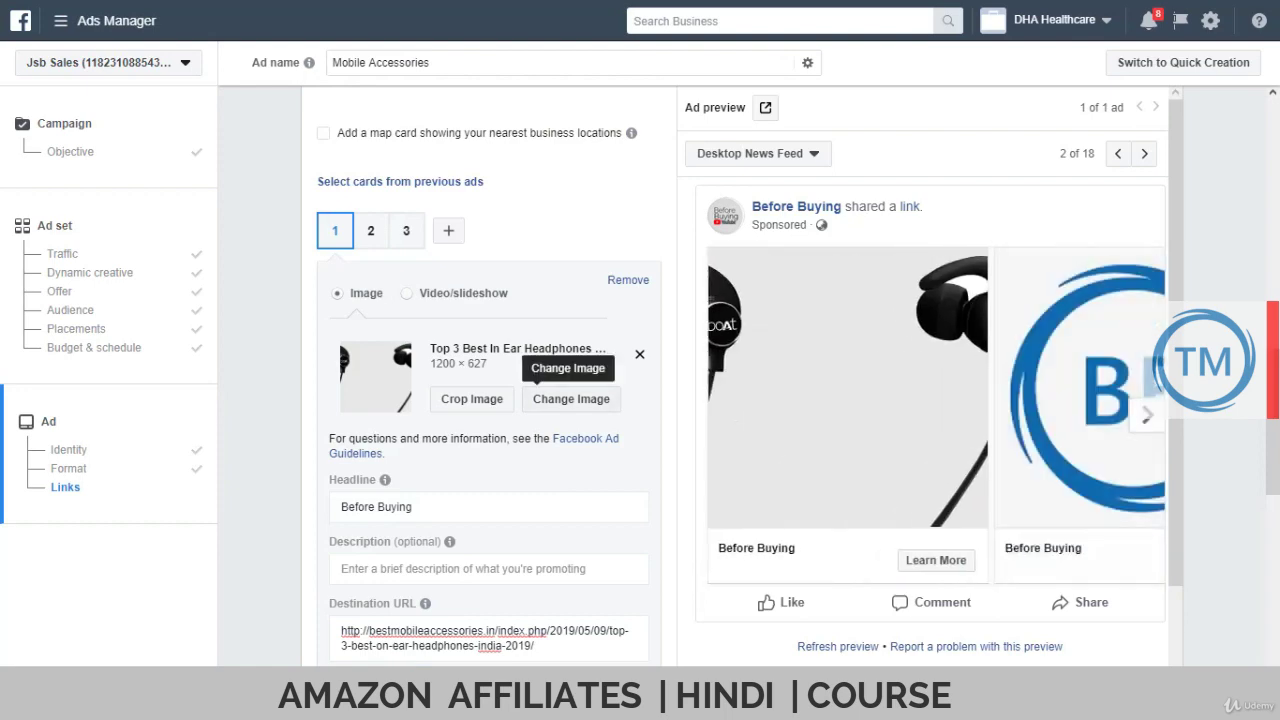
pyautogui.click(471, 398)
pyautogui.moveTo(522, 331); pyautogui.dragTo(387, 331)
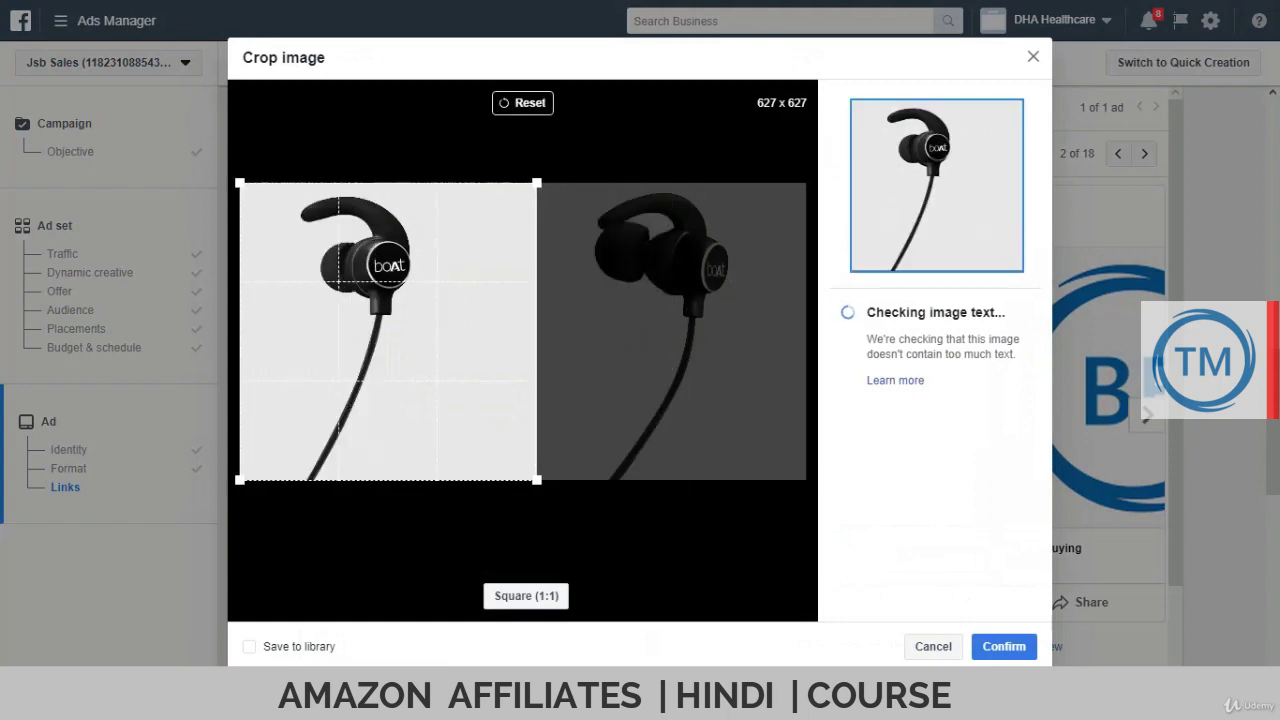
pyautogui.click(1004, 646)
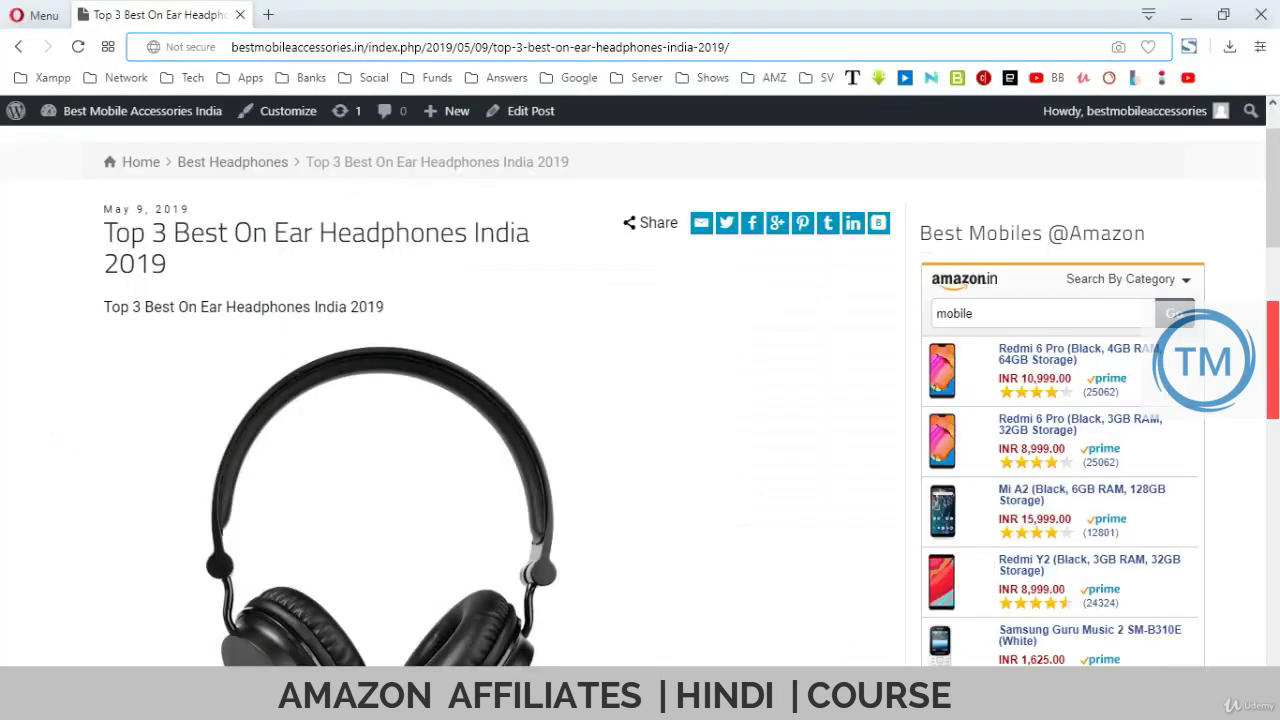
# Copy the post title from the website and set the first card's headline to Top 3 Best On Ear Headphones India 2019
pyautogui.hotkey('ctrl', 'a')
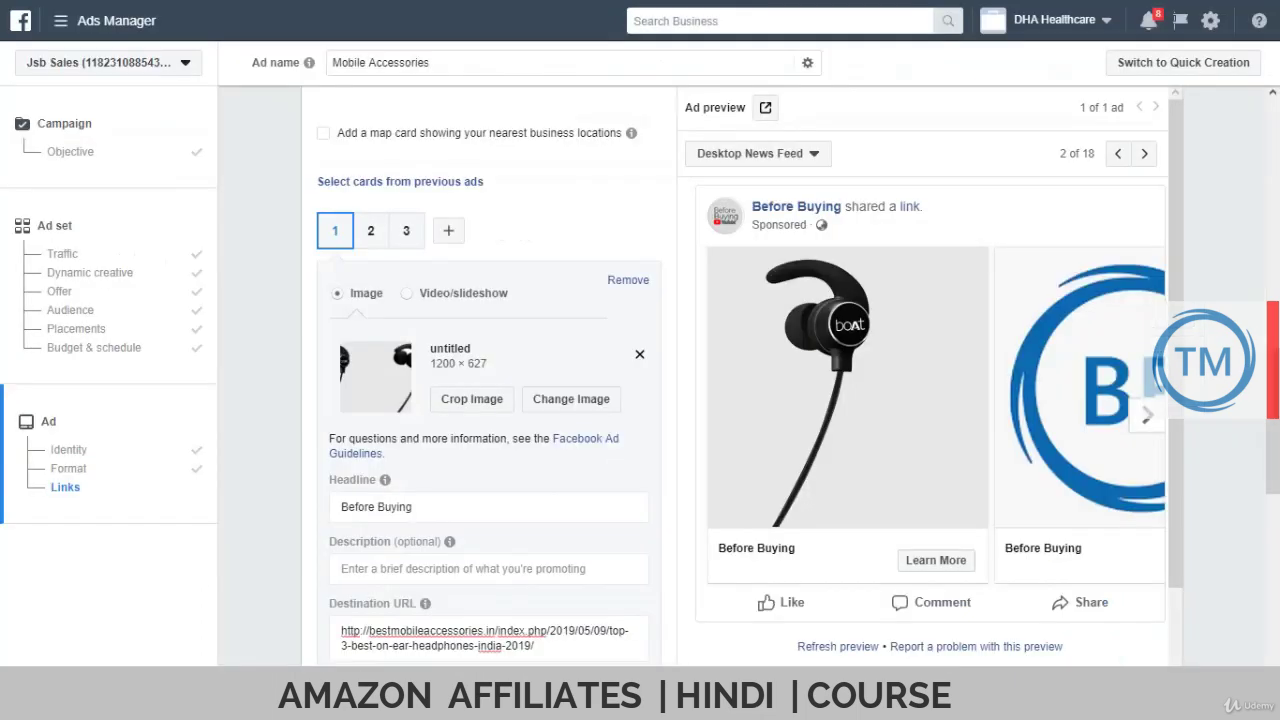
pyautogui.click(369, 631)
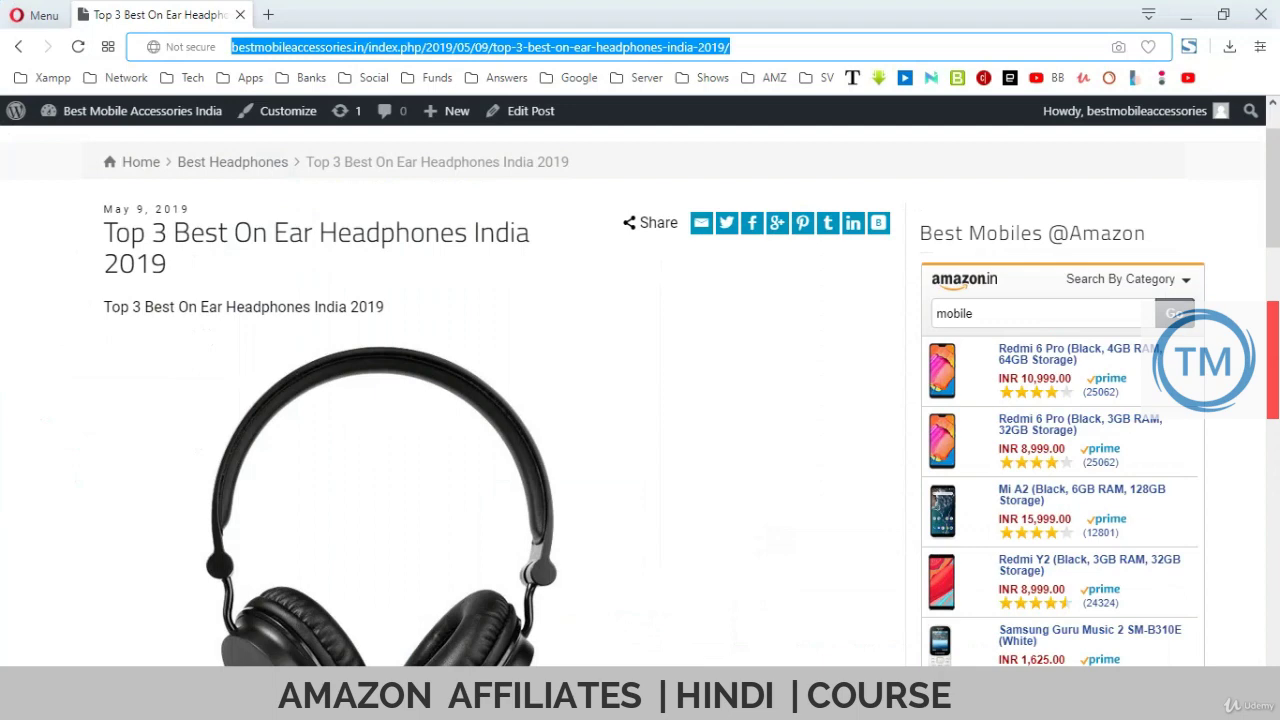
pyautogui.moveTo(104, 232); pyautogui.dragTo(167, 264)
pyautogui.hotkey('ctrl', 'c')
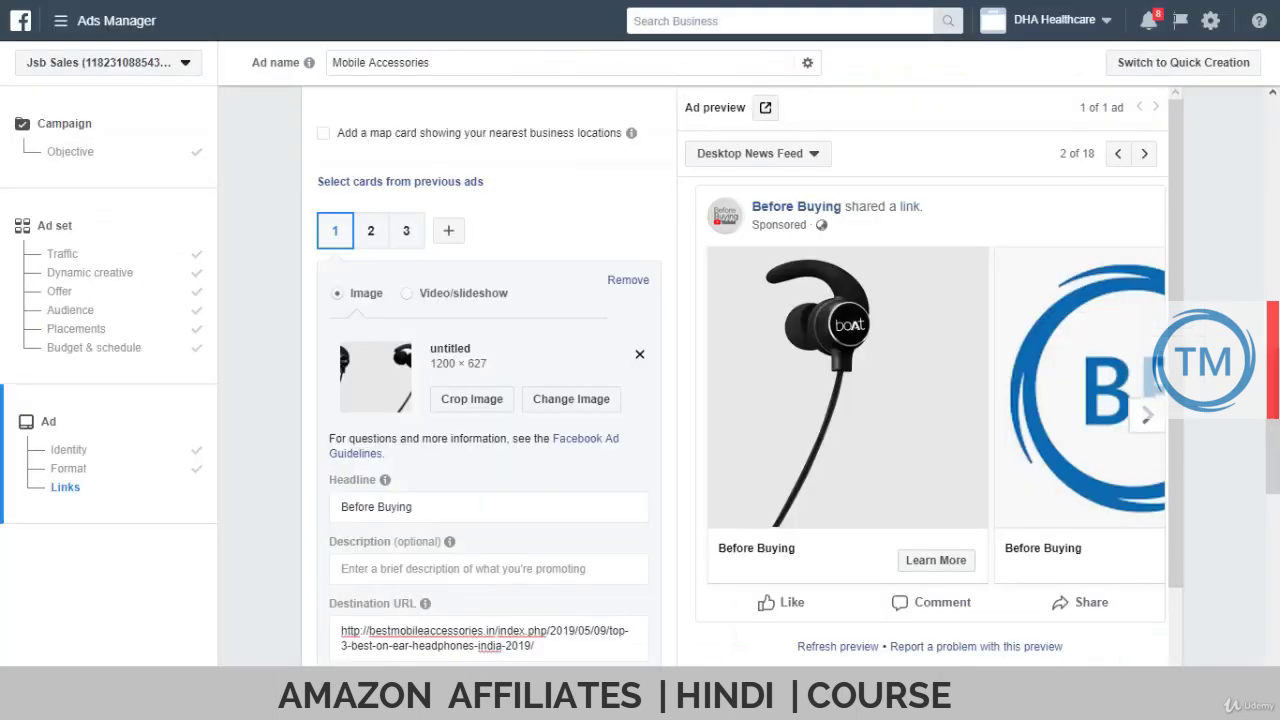
pyautogui.click(560, 645)
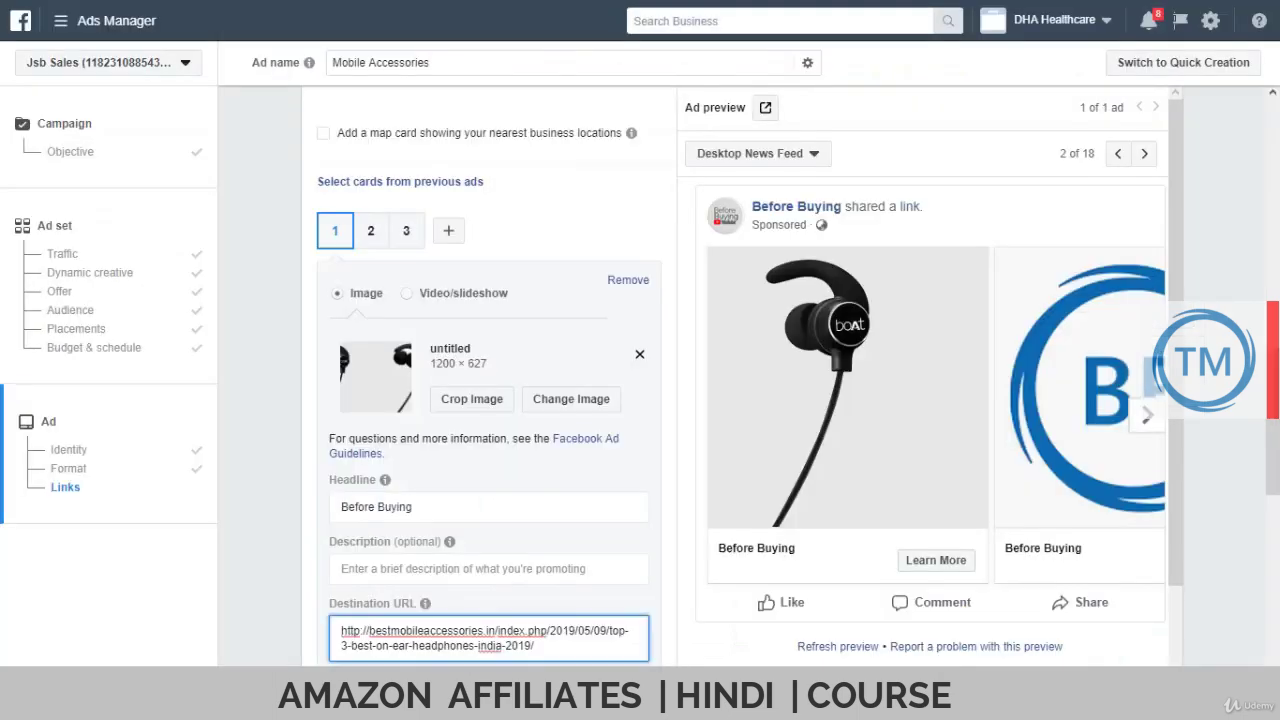
pyautogui.click(376, 507)
pyautogui.hotkey('ctrl', 'a')
pyautogui.hotkey('ctrl', 'v')
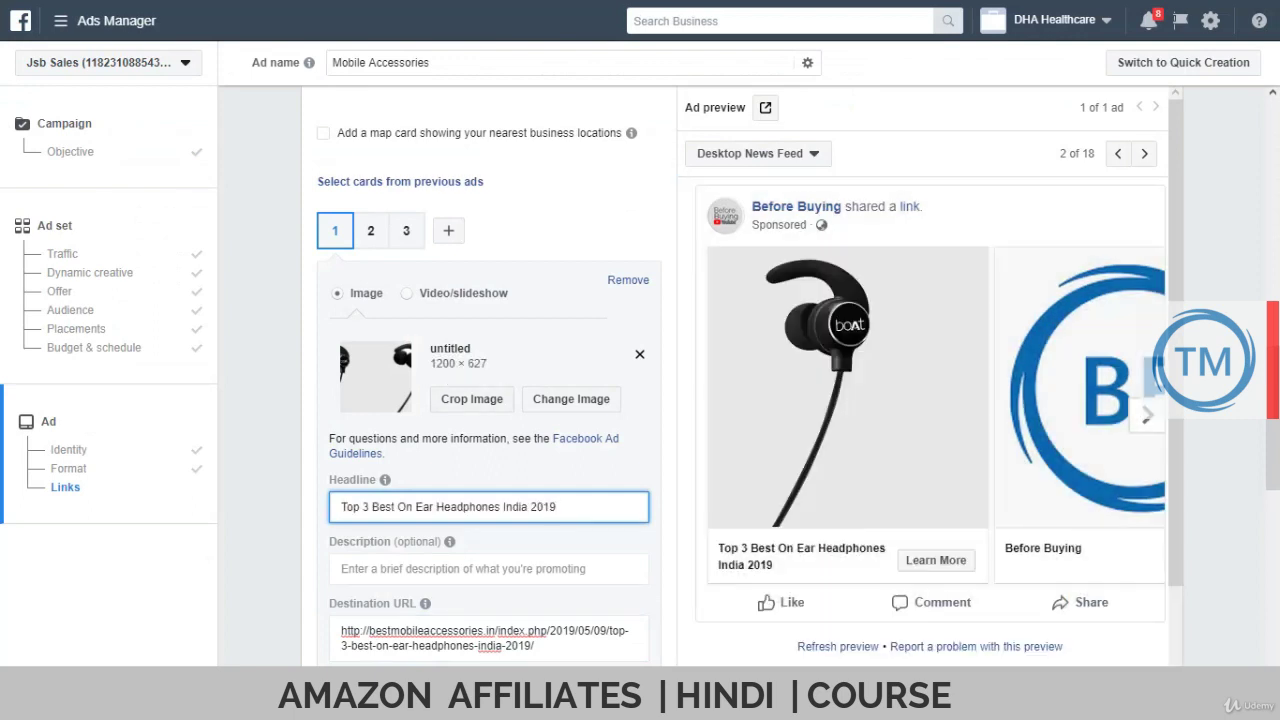
# Clear the YouTube channel address from the second carousel card's destination URL
pyautogui.click(370, 230)
pyautogui.scroll(-1, 480, 400)
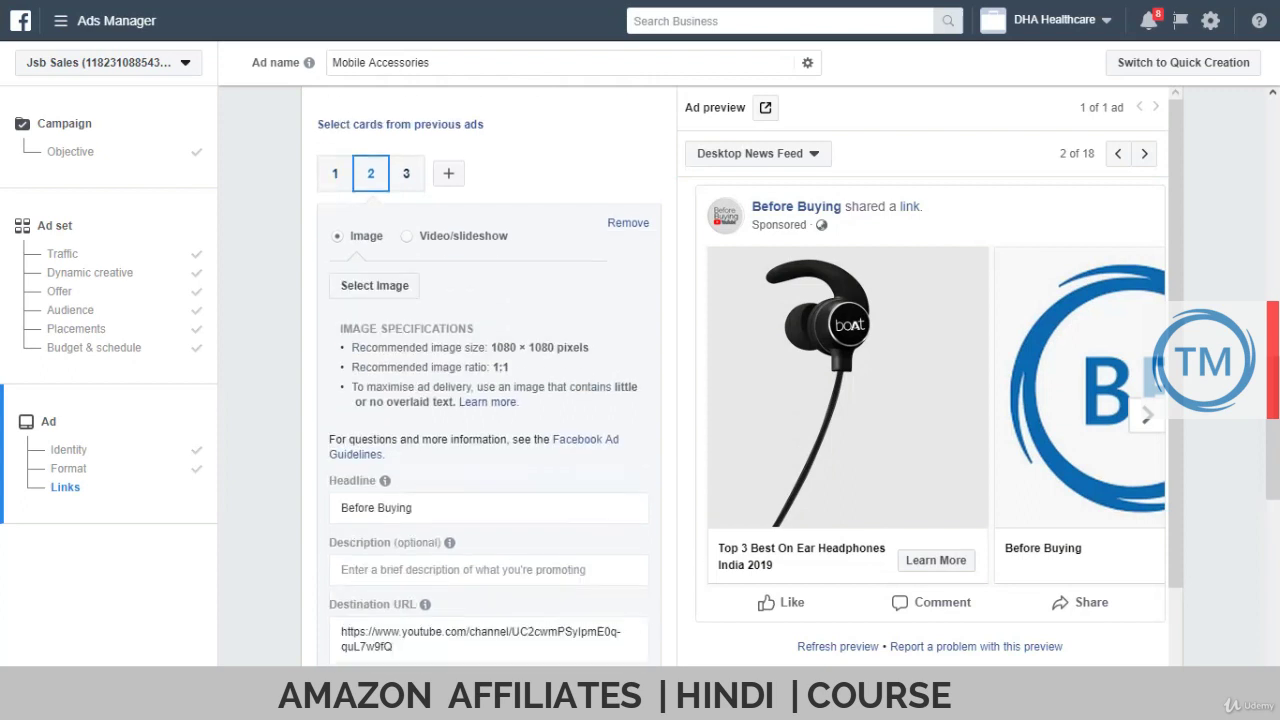
pyautogui.tripleClick(500, 595)
pyautogui.press('BackSpace')
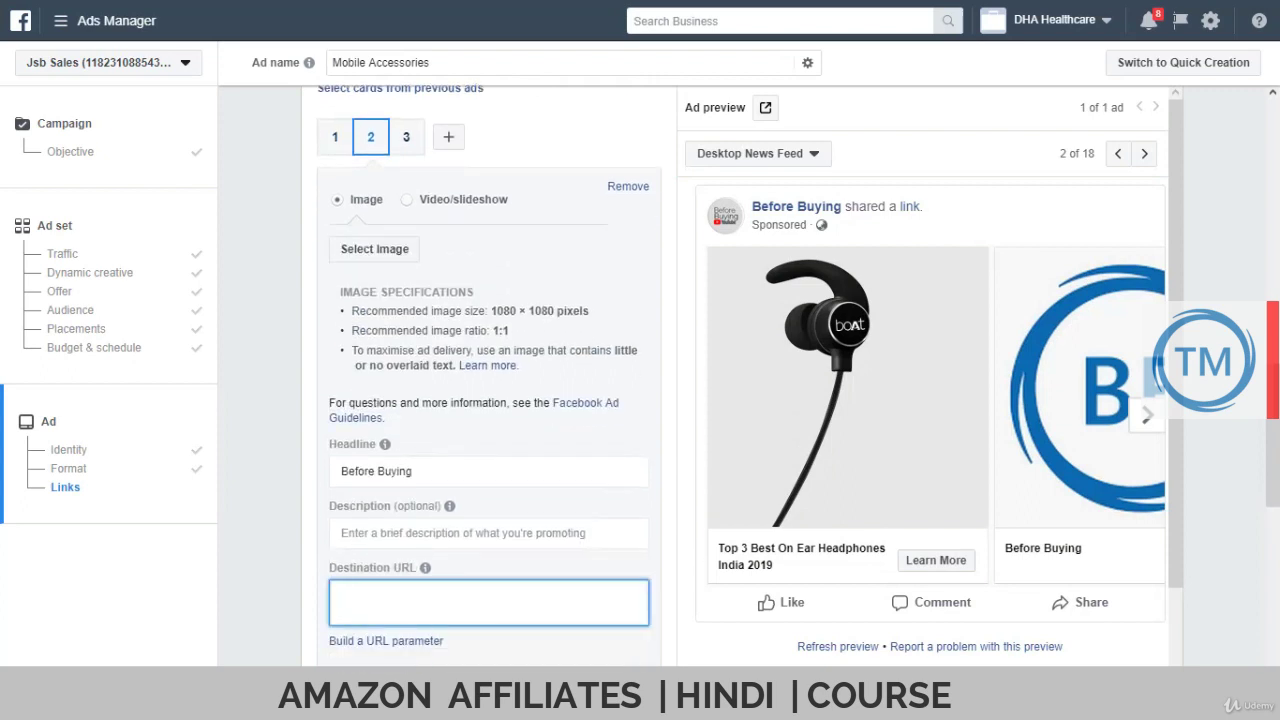
# Clear the YouTube channel address from the third carousel card's destination URL
pyautogui.click(406, 137)
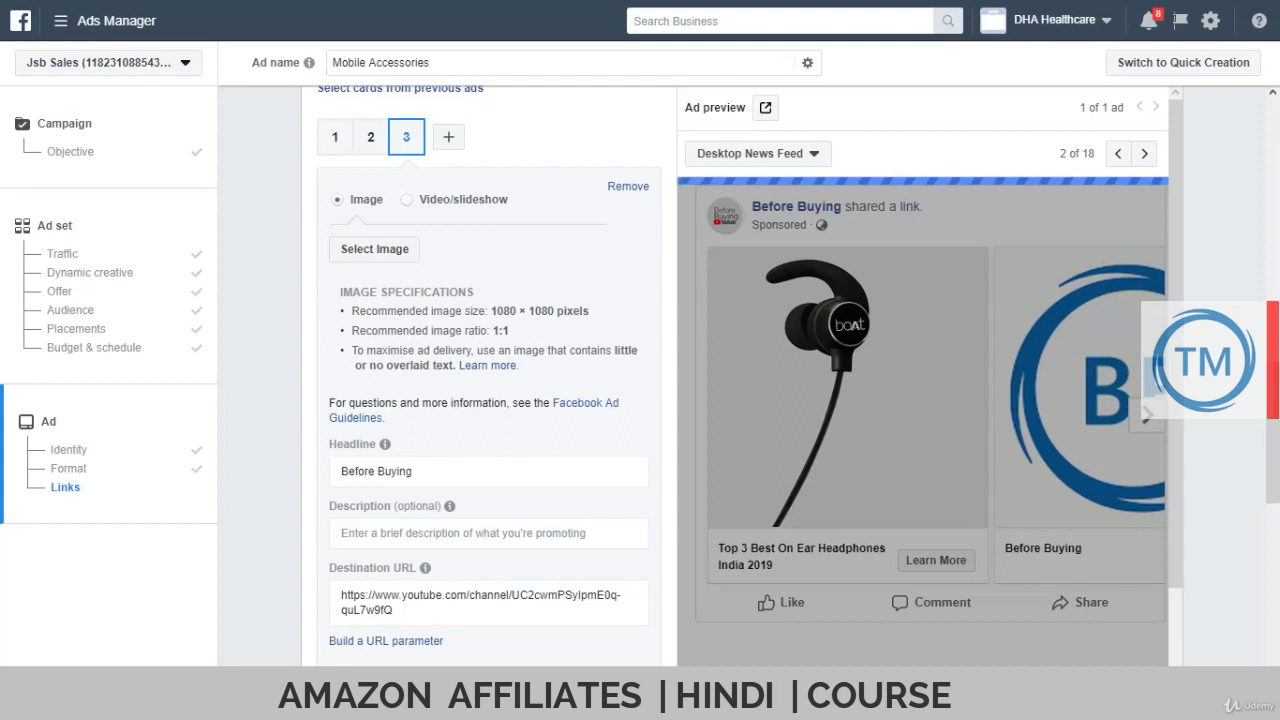
pyautogui.tripleClick(480, 602)
pyautogui.press('BackSpace')
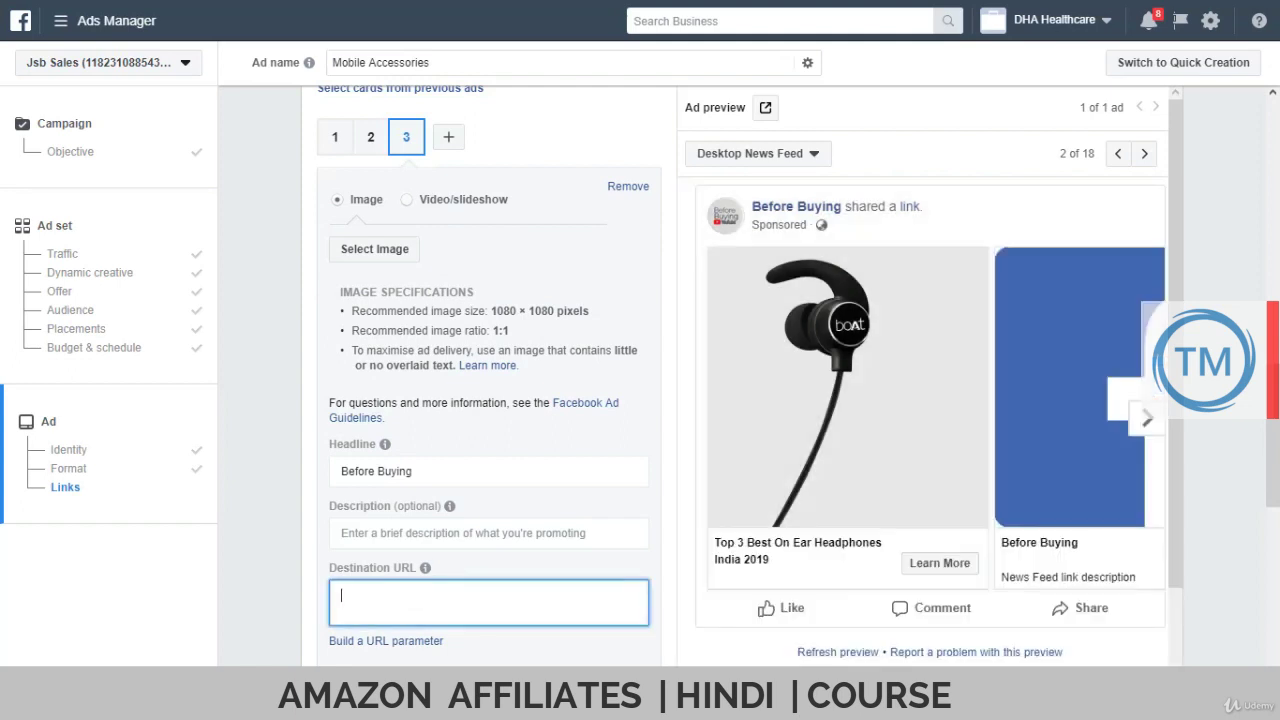
# Return to the second card, then on the affiliate website open the Top 3 Best Car Chargers India 2019 post under Mobile Car Cradles
pyautogui.click(370, 137)
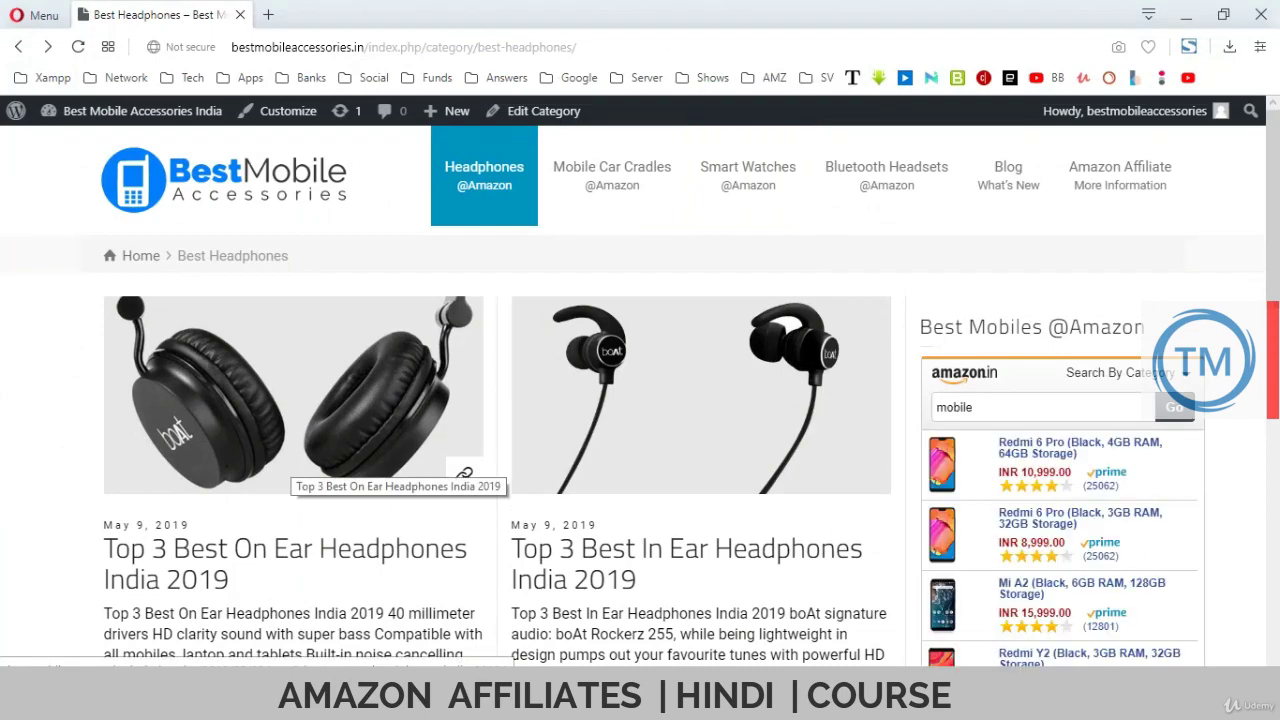
pyautogui.scroll(-5, 860, 470)
pyautogui.scroll(4, 860, 470)
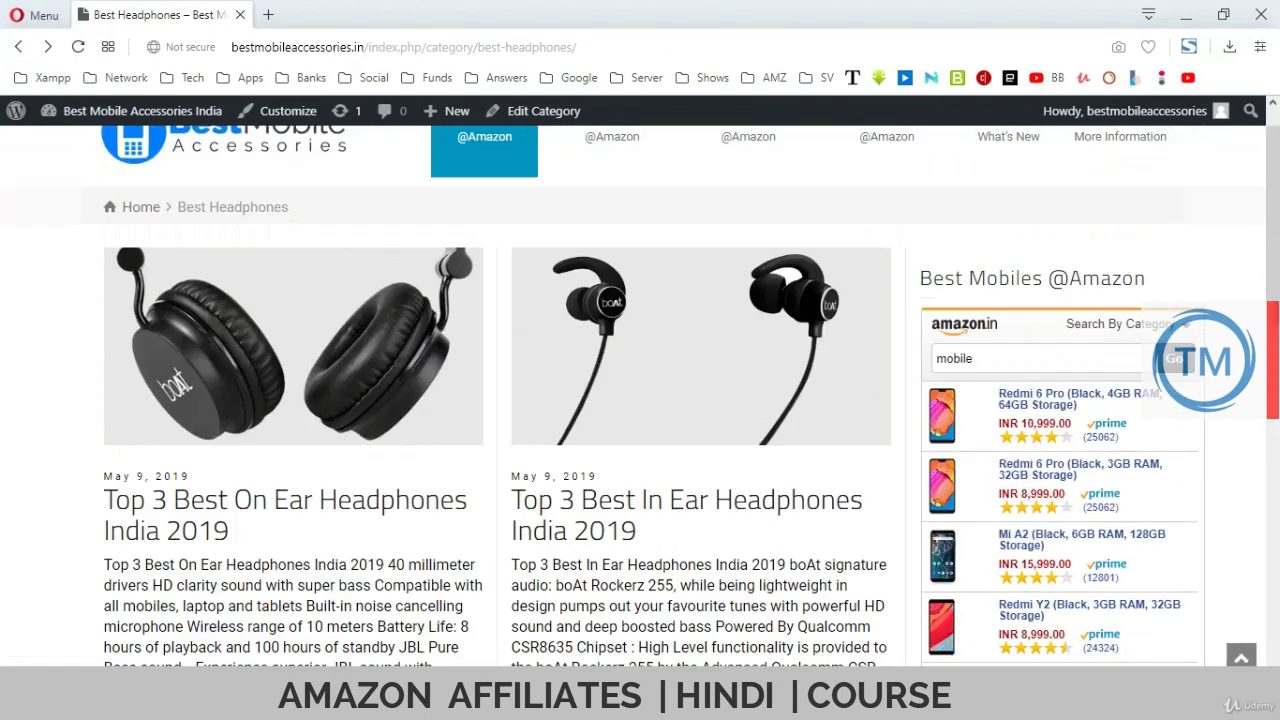
pyautogui.scroll(1, 612, 175)
pyautogui.click(612, 175)
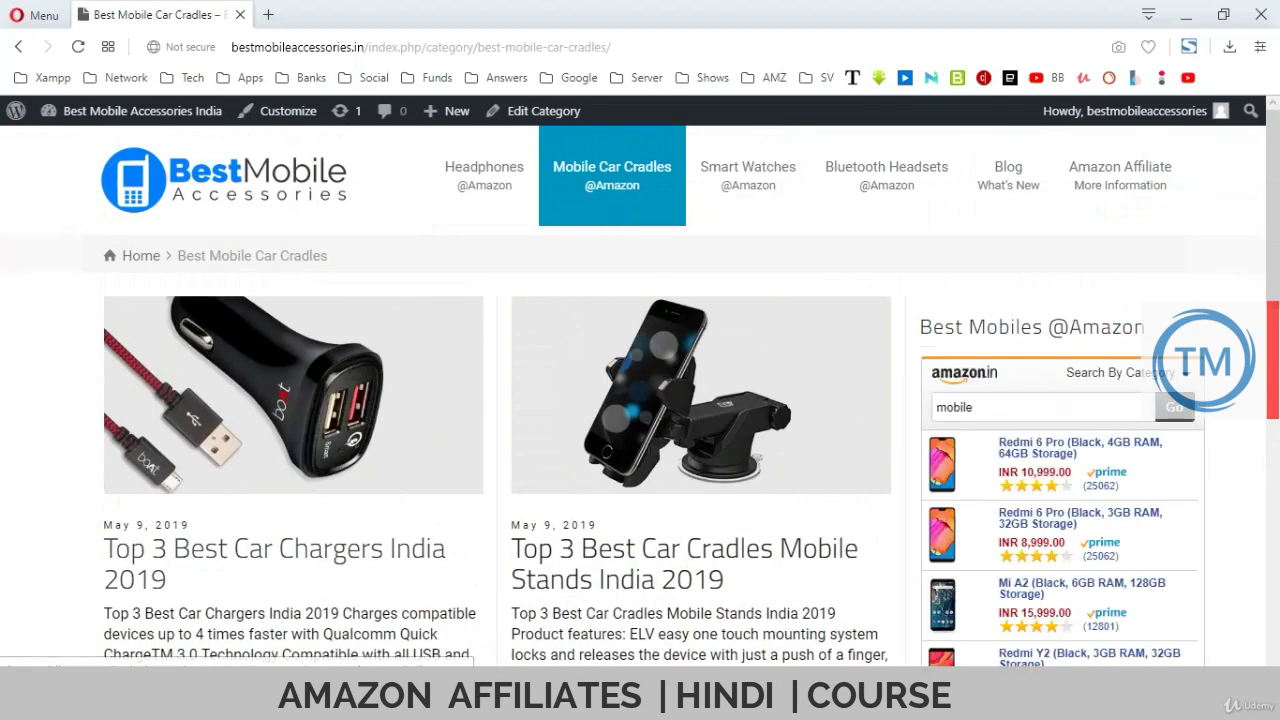
pyautogui.click(275, 550)
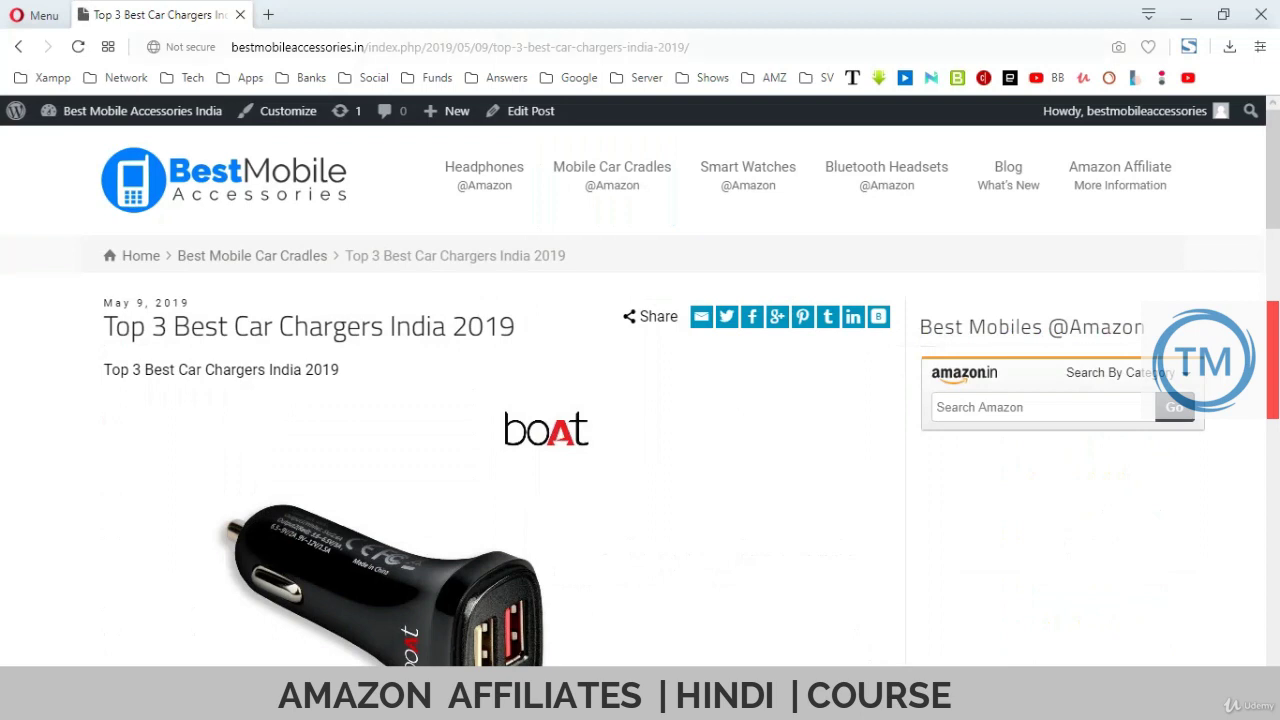
# Copy the car chargers post's address and set it as the second carousel card's destination URL
pyautogui.click(530, 47)
pyautogui.hotkey('ctrl', 'c')
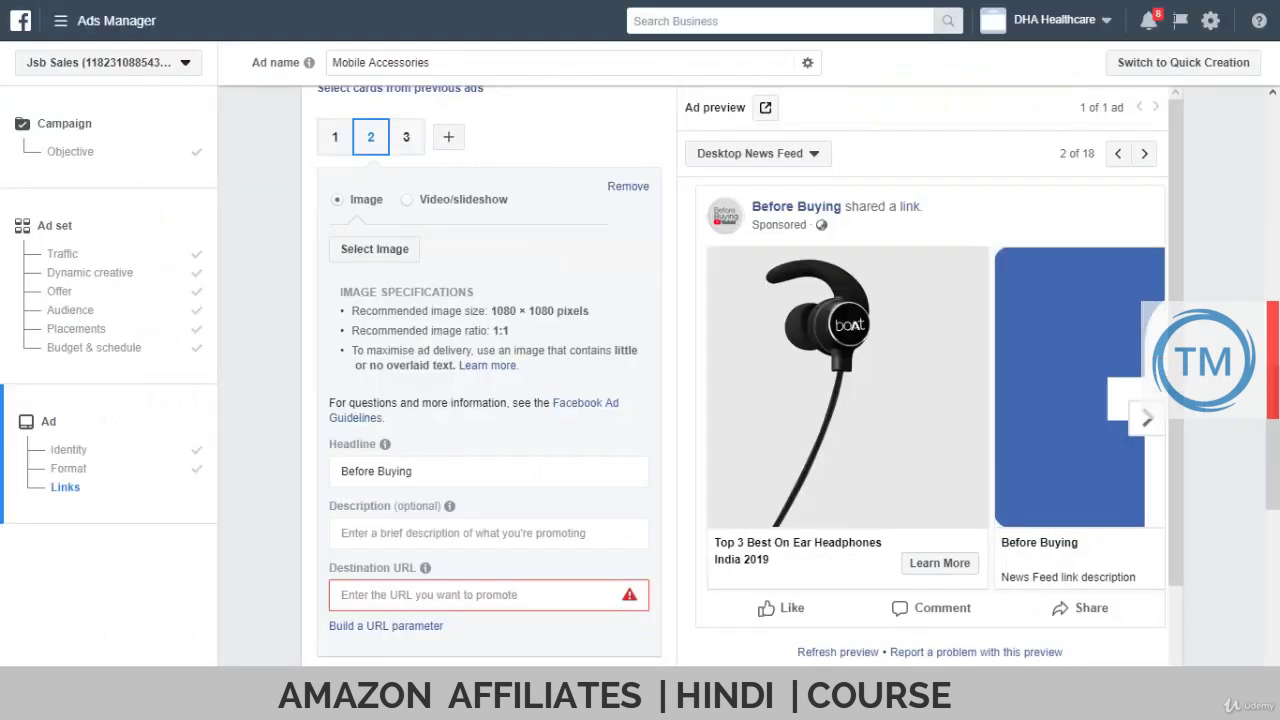
pyautogui.click(470, 595)
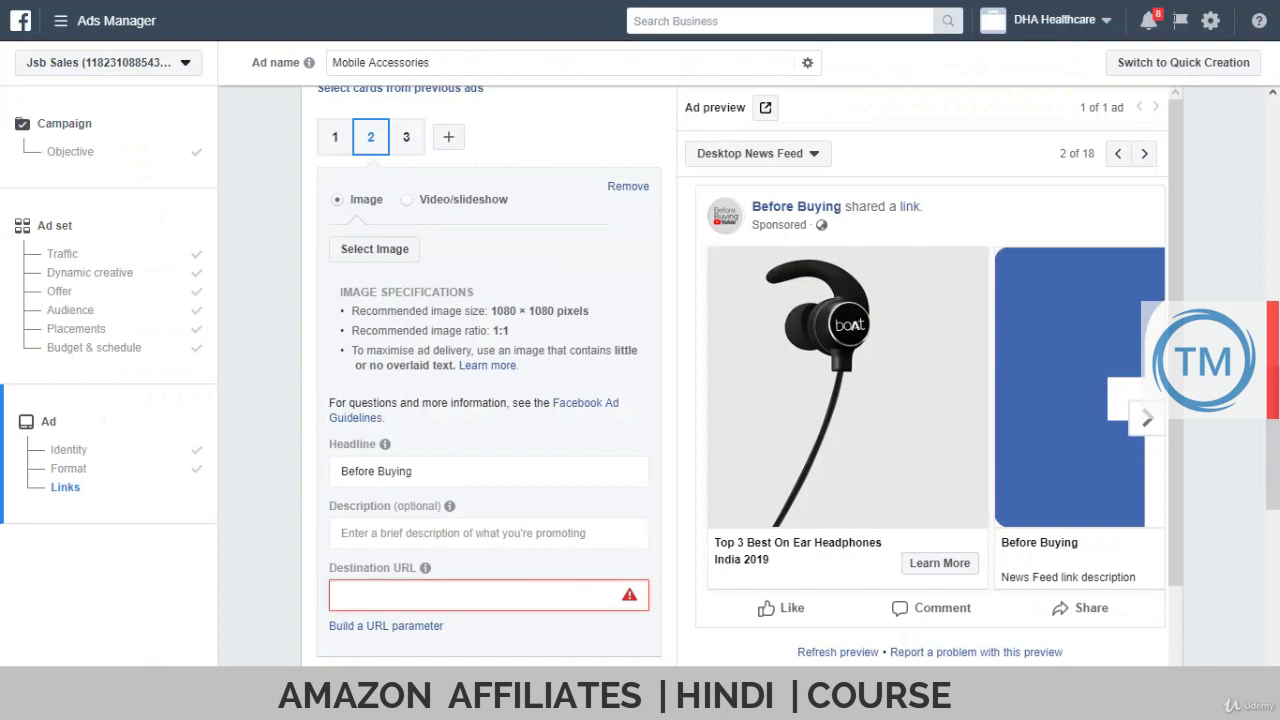
pyautogui.hotkey('ctrl', 'v')
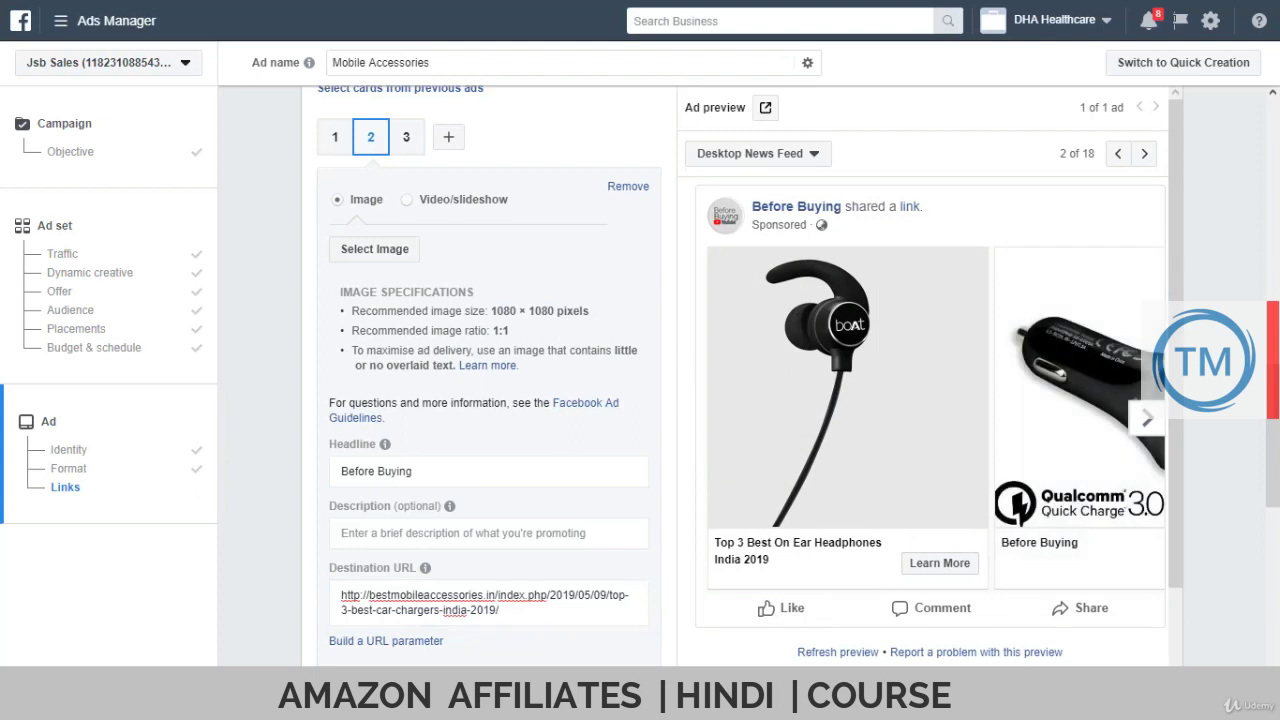
# Replace the first carousel card's destination URL with the copied Top 3 Best Car Chargers India 2019 post address
pyautogui.click(335, 137)
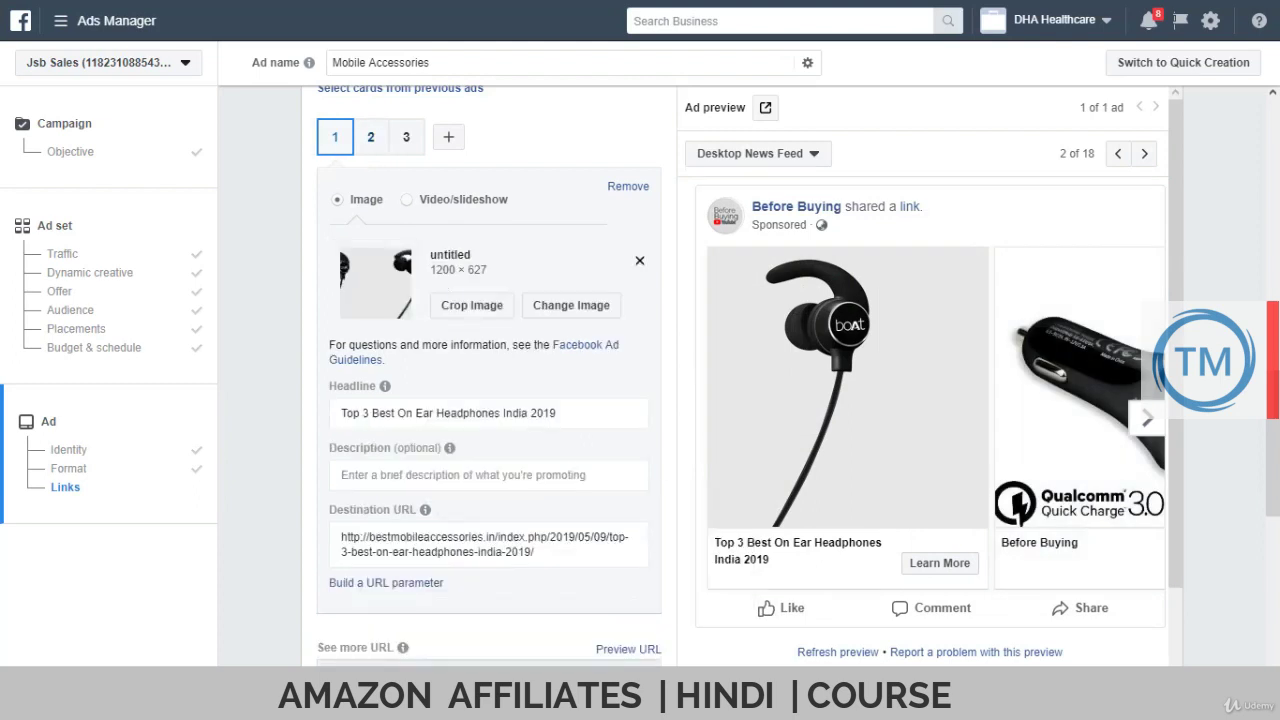
pyautogui.tripleClick(488, 544)
pyautogui.press('BackSpace')
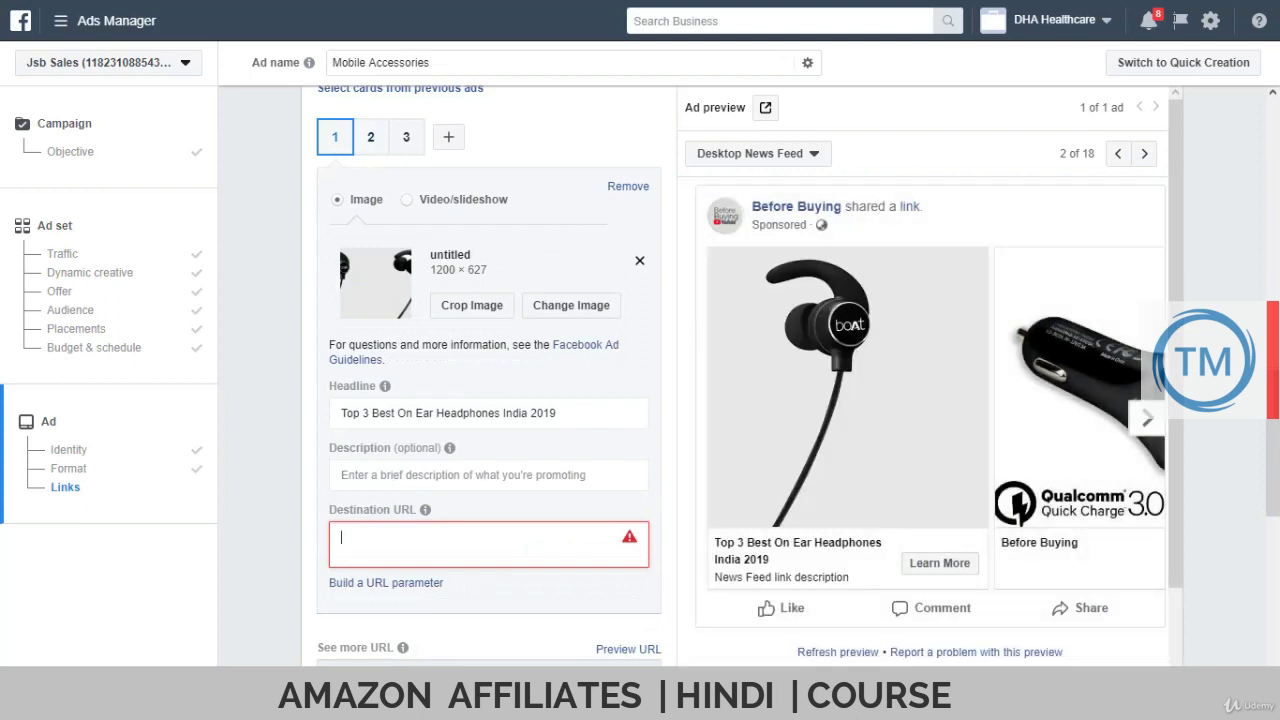
pyautogui.hotkey('ctrl', 'v')
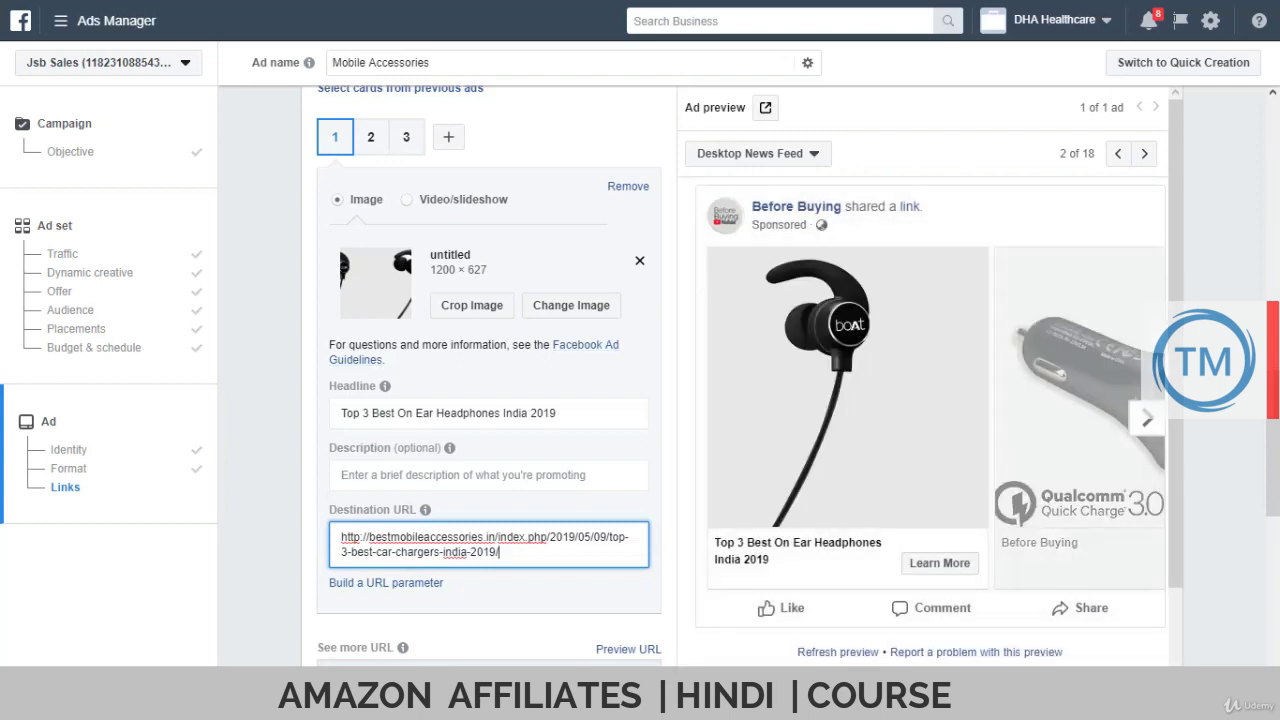
pyautogui.click(560, 590)
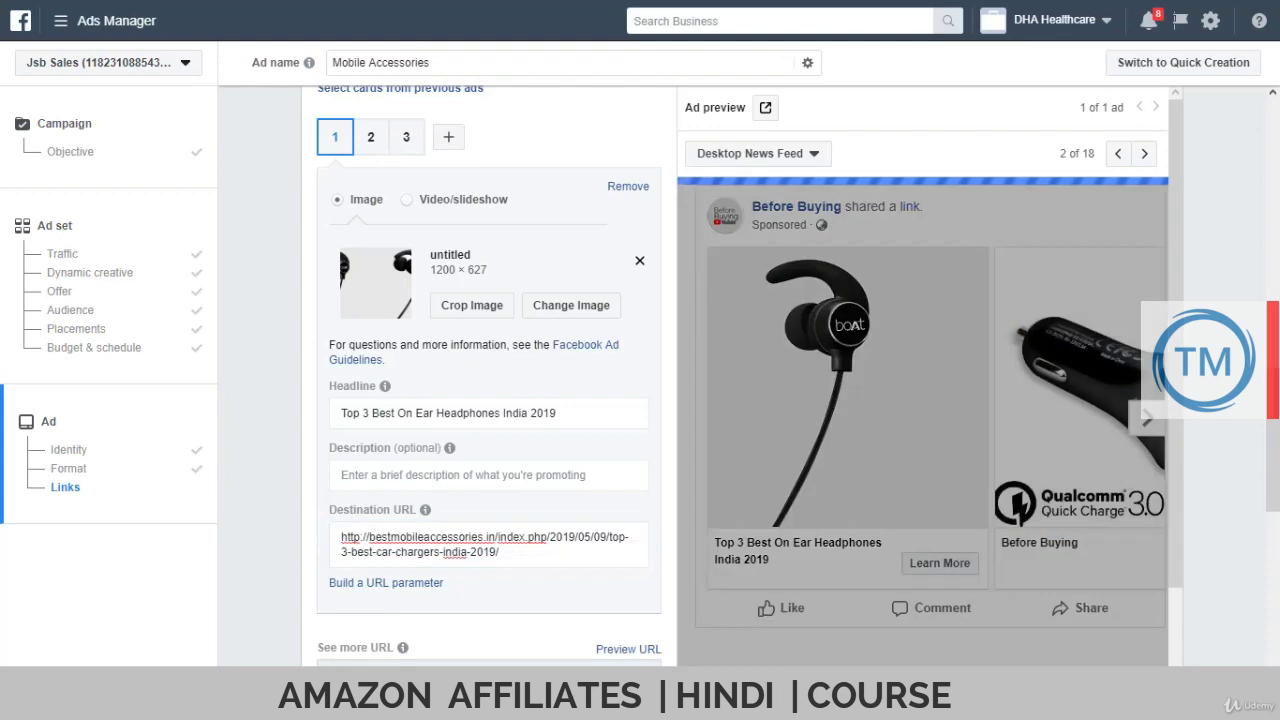
# Copy the post title from the website and set the second card's headline to Top 3 Best Car Chargers India 2019
pyautogui.click(371, 137)
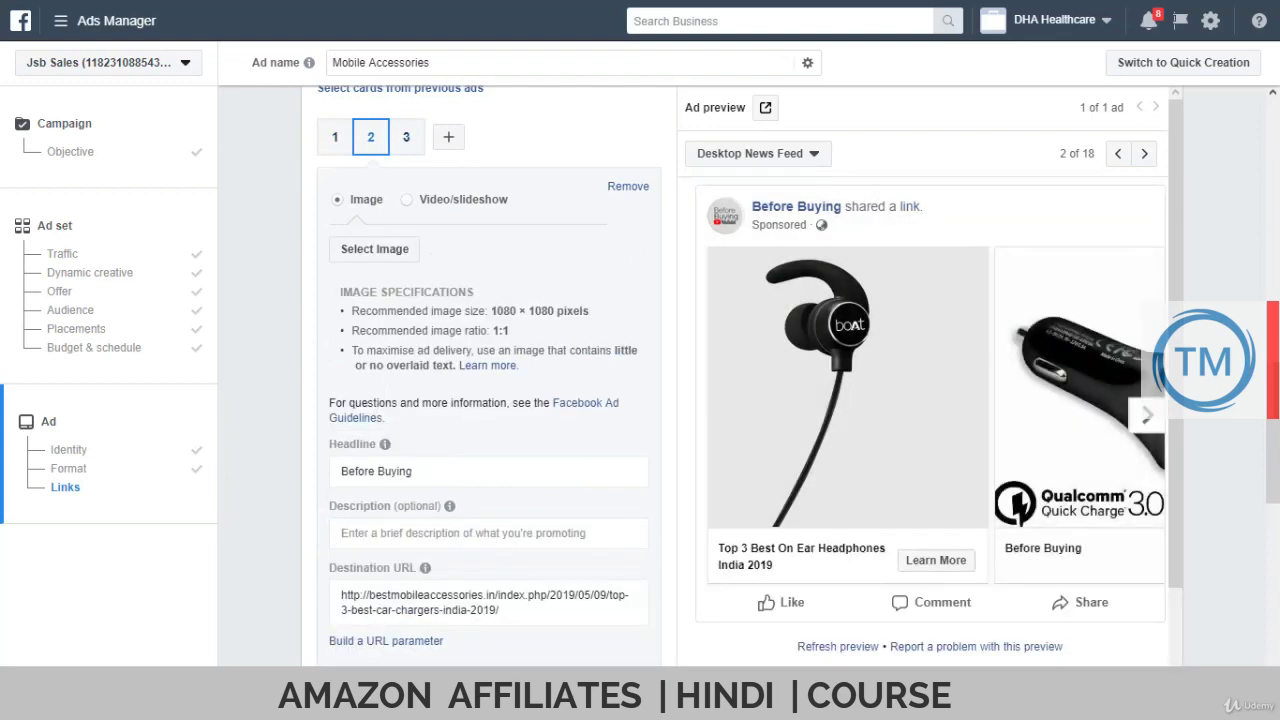
pyautogui.click(500, 471)
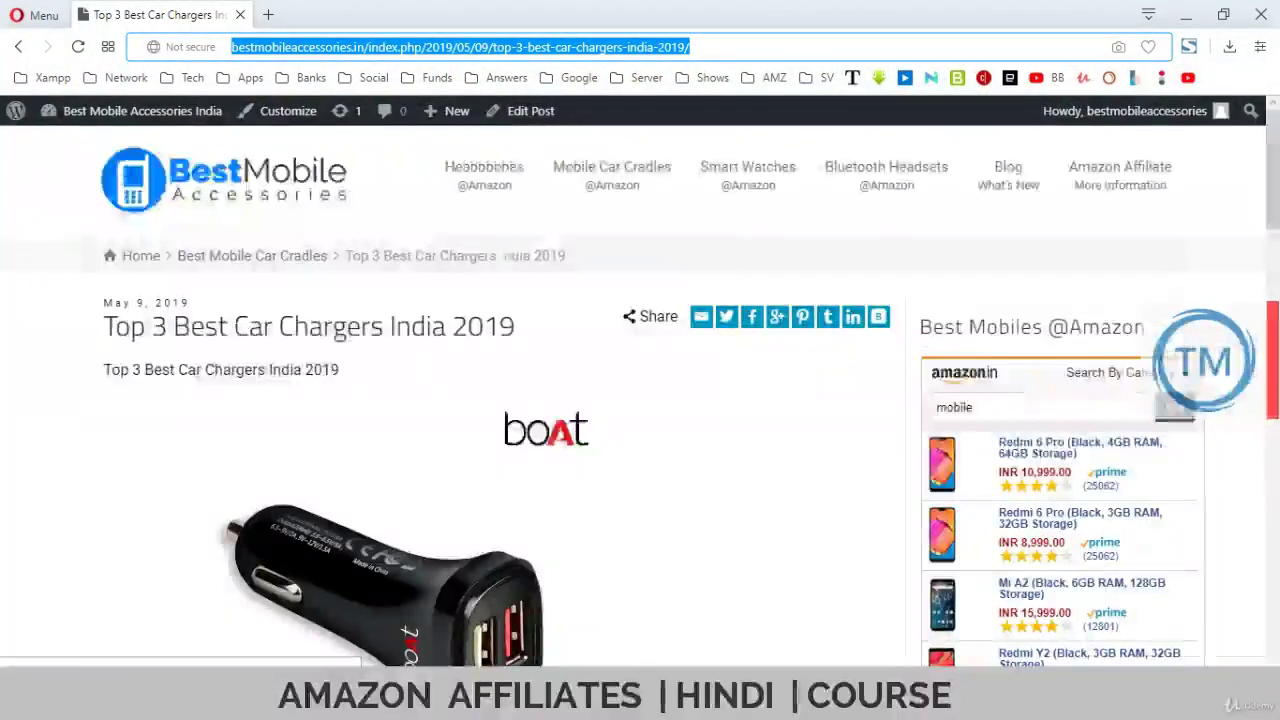
pyautogui.moveTo(104, 326); pyautogui.dragTo(515, 326)
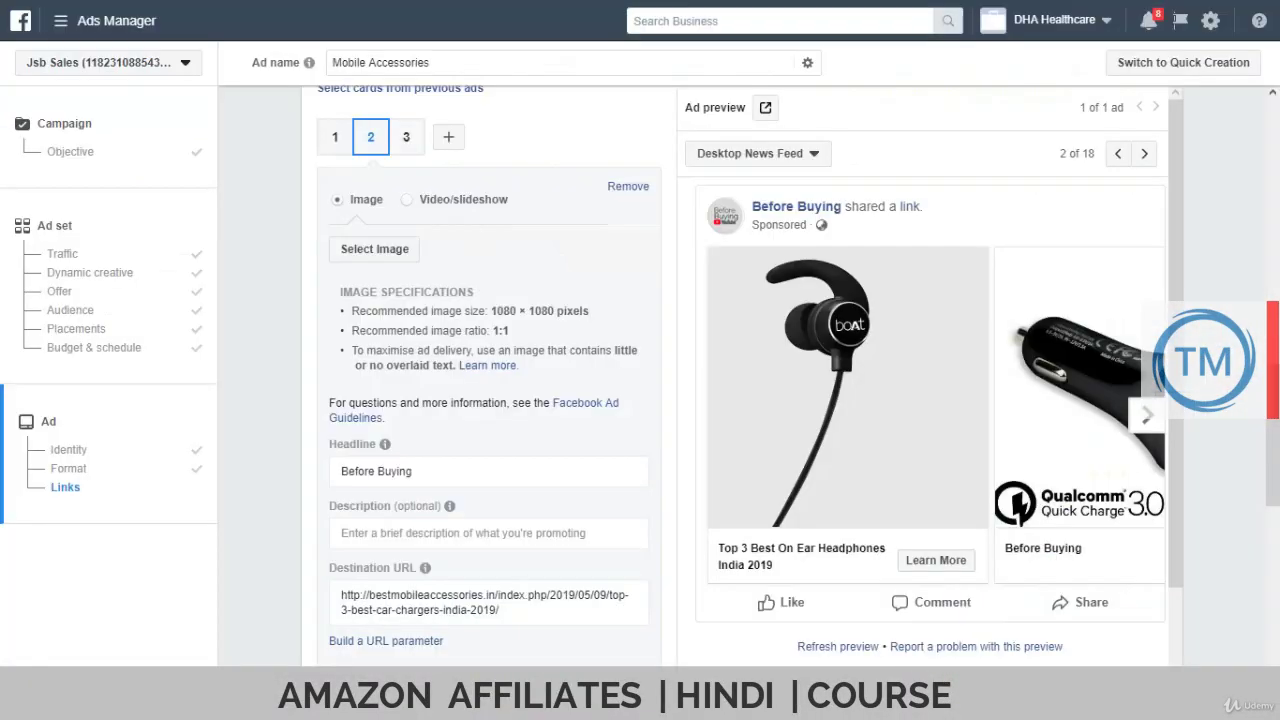
pyautogui.write('Top 3 Best Car Chargers India 2019')
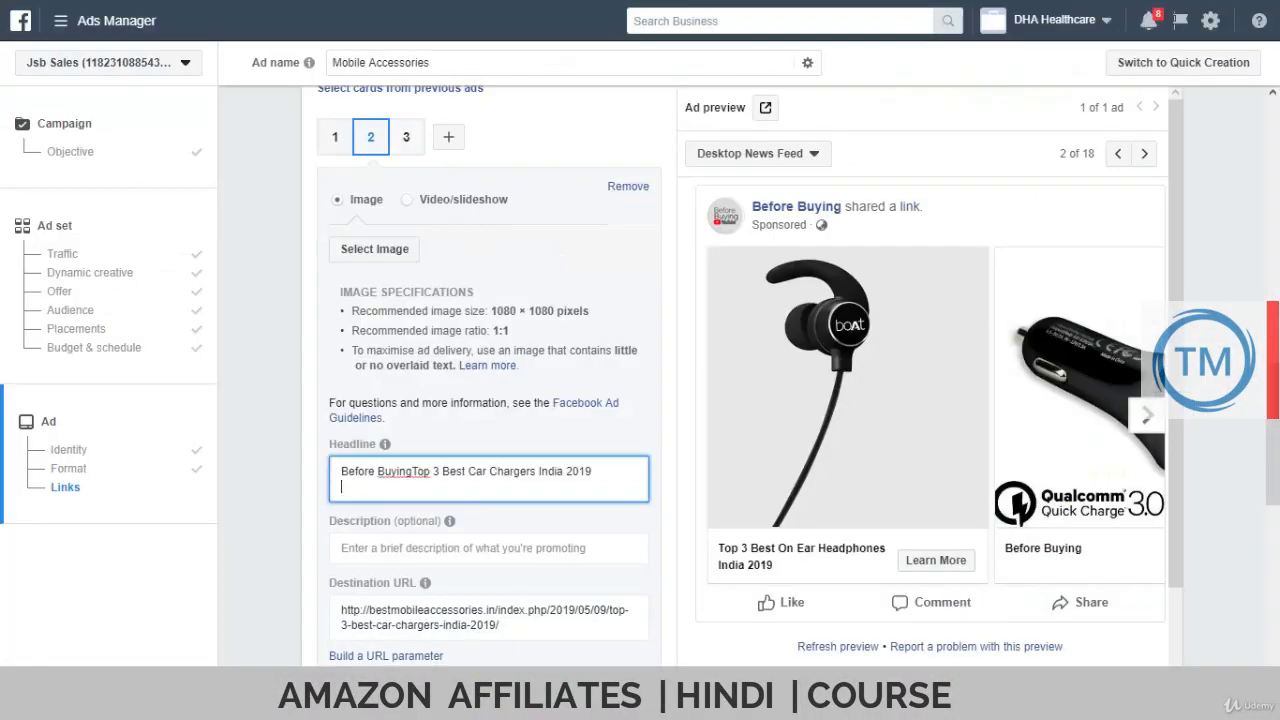
pyautogui.hotkey('ctrl', 'a')
pyautogui.write('Top 3 Best Car Chargers India 2019')
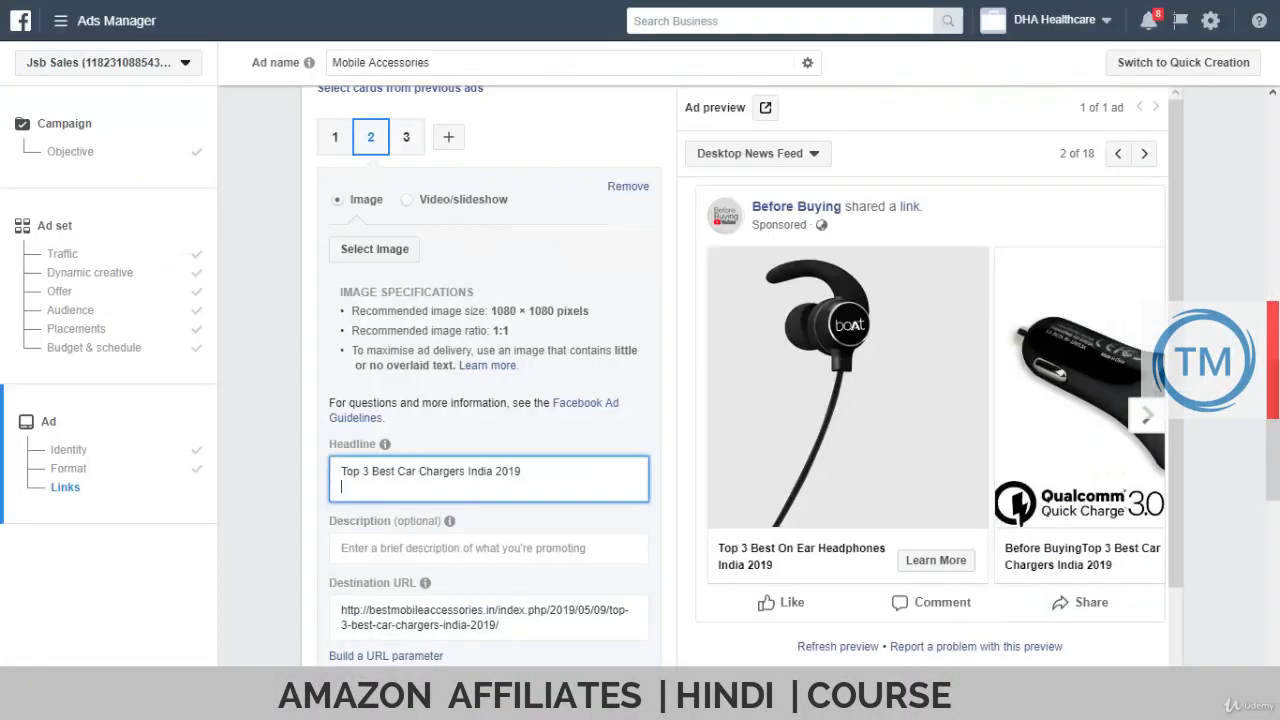
pyautogui.press('BackSpace')
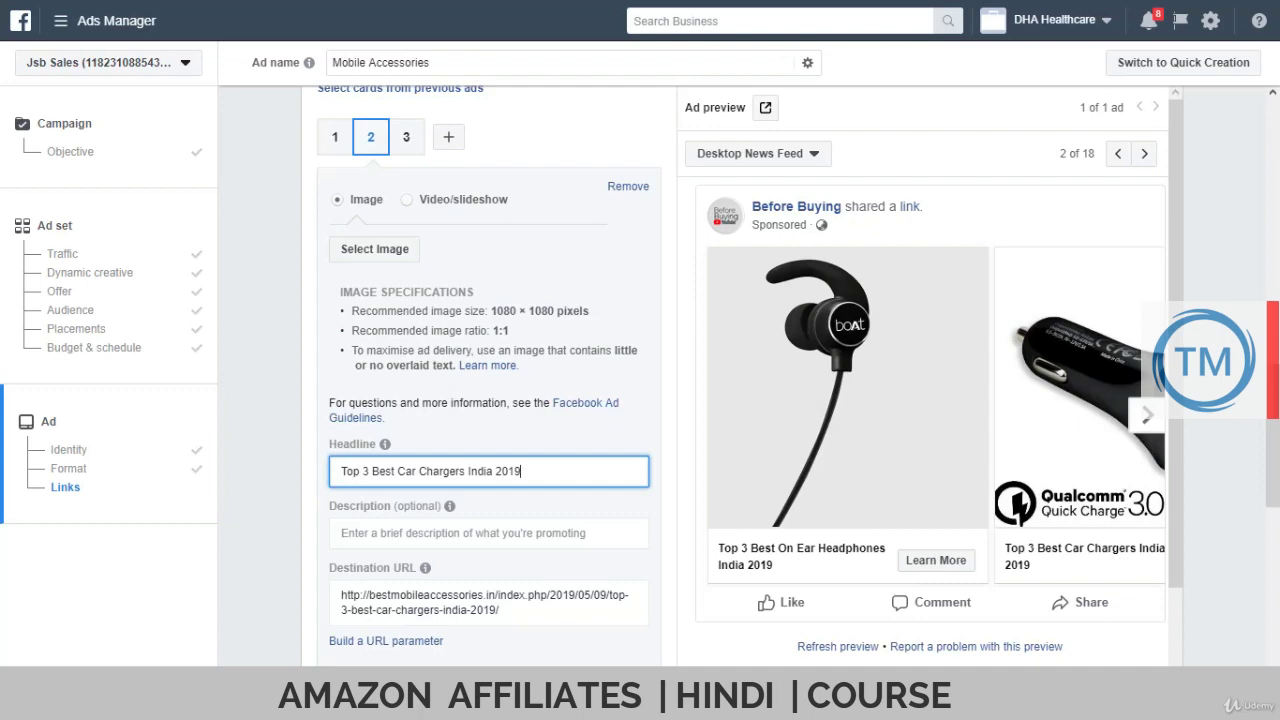
# Set the third card's destination URL to the website's Top 3 Best Car Cradles Mobile Stands India 2019 post and check that card's preview
pyautogui.click(406, 137)
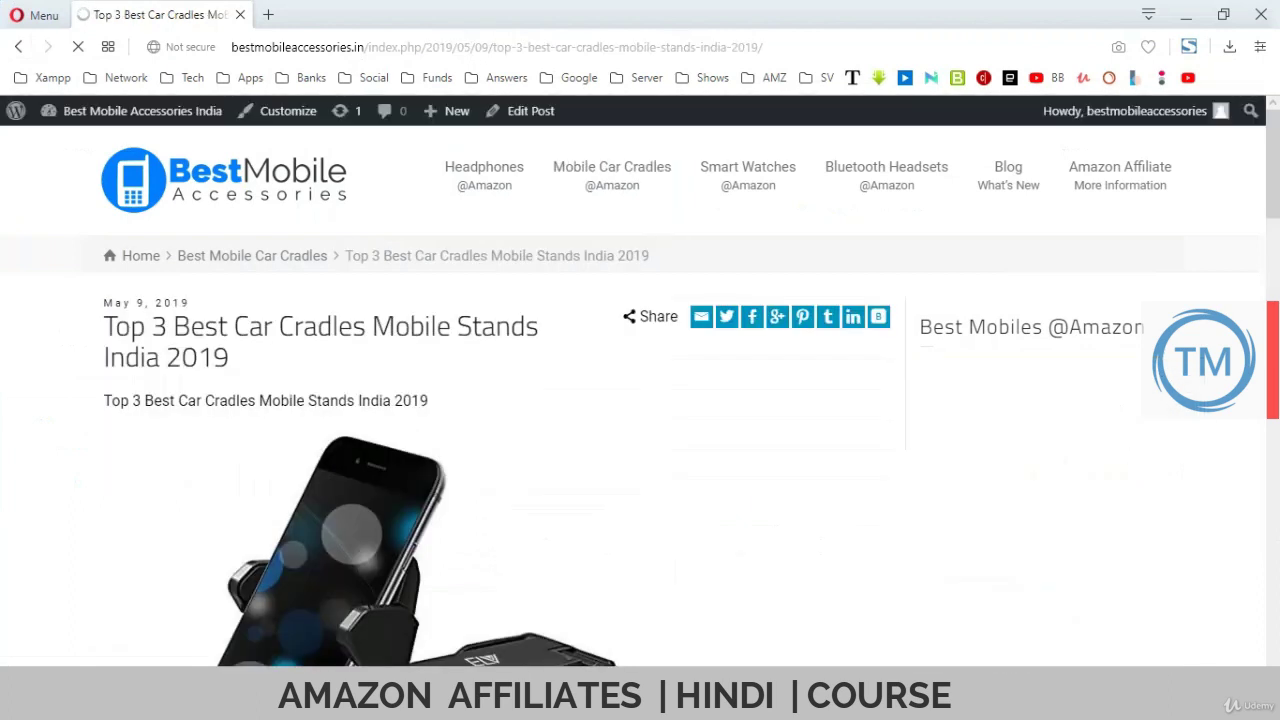
pyautogui.click(496, 47)
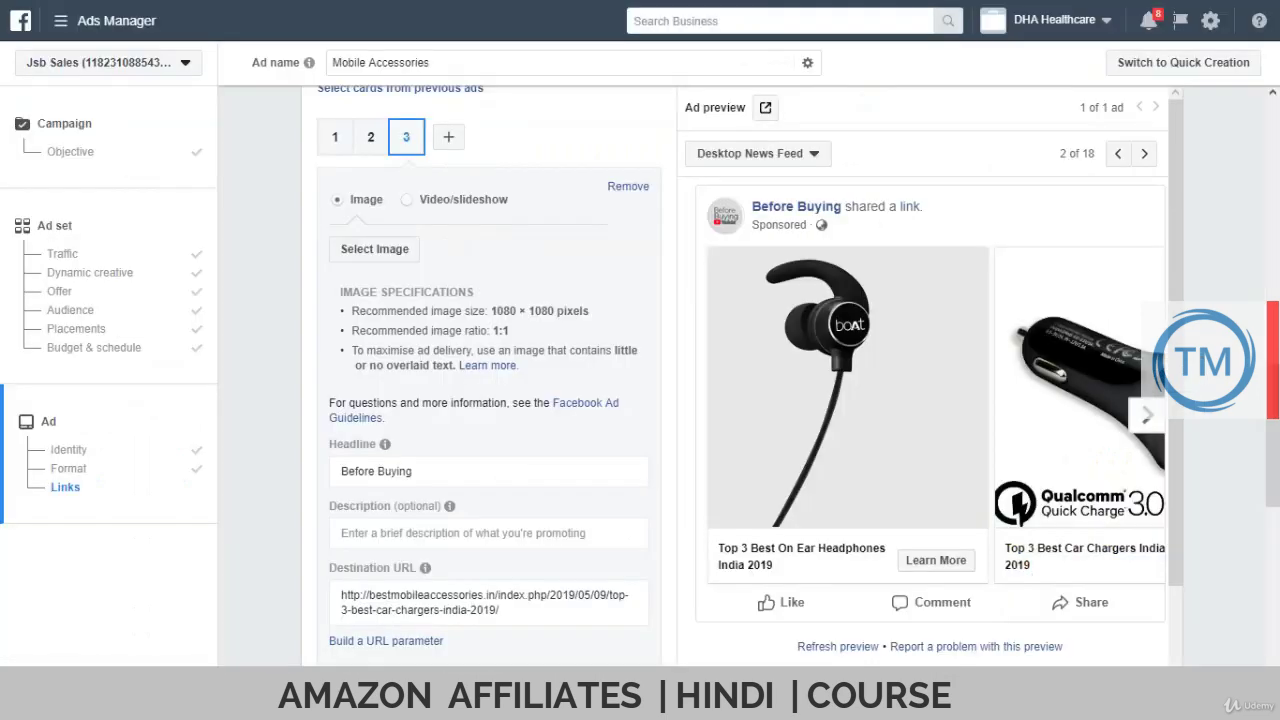
pyautogui.click(1147, 415)
pyautogui.click(1147, 415)
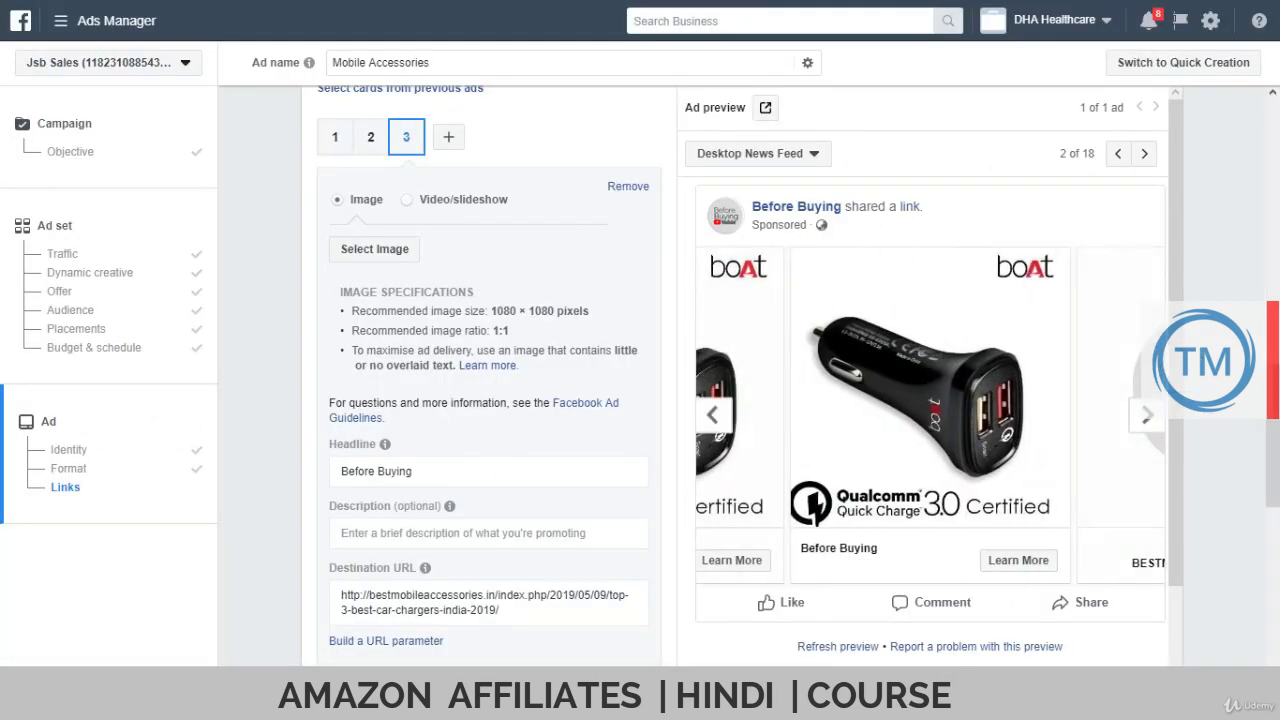
pyautogui.click(490, 602)
pyautogui.hotkey('ctrl', 'a')
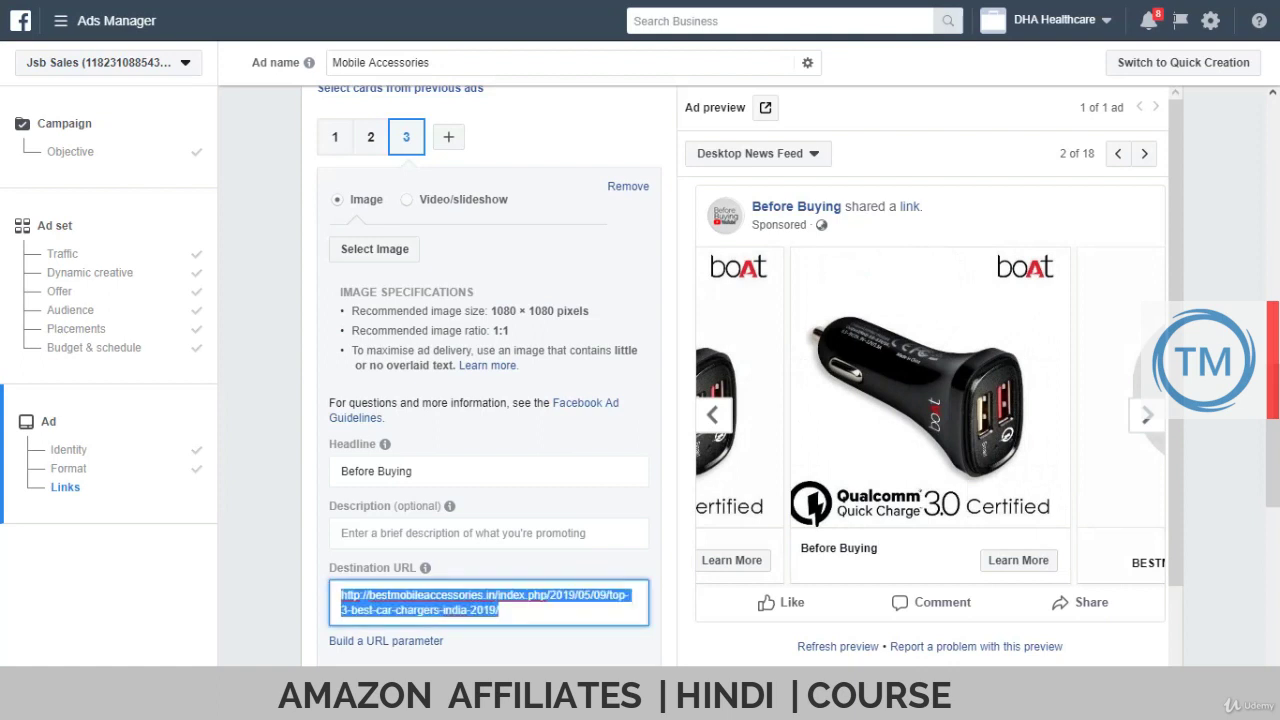
pyautogui.hotkey('ctrl', 'v')
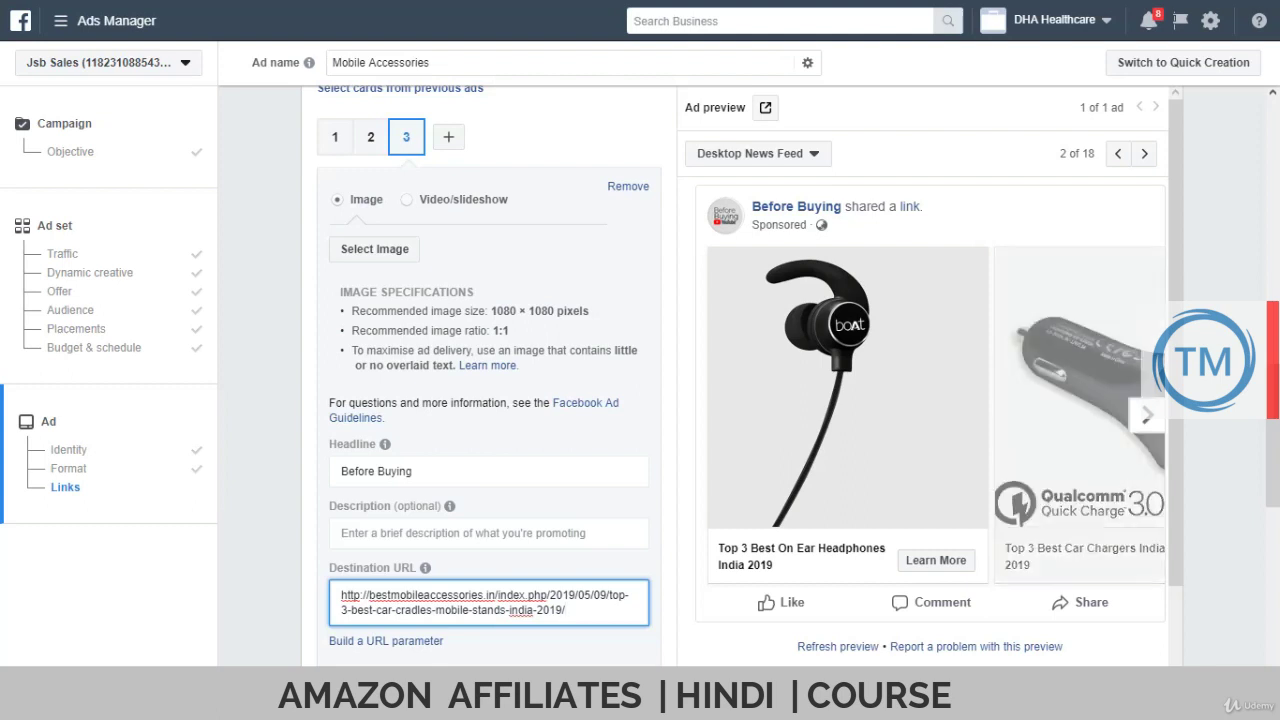
pyautogui.click(1147, 415)
pyautogui.click(1147, 415)
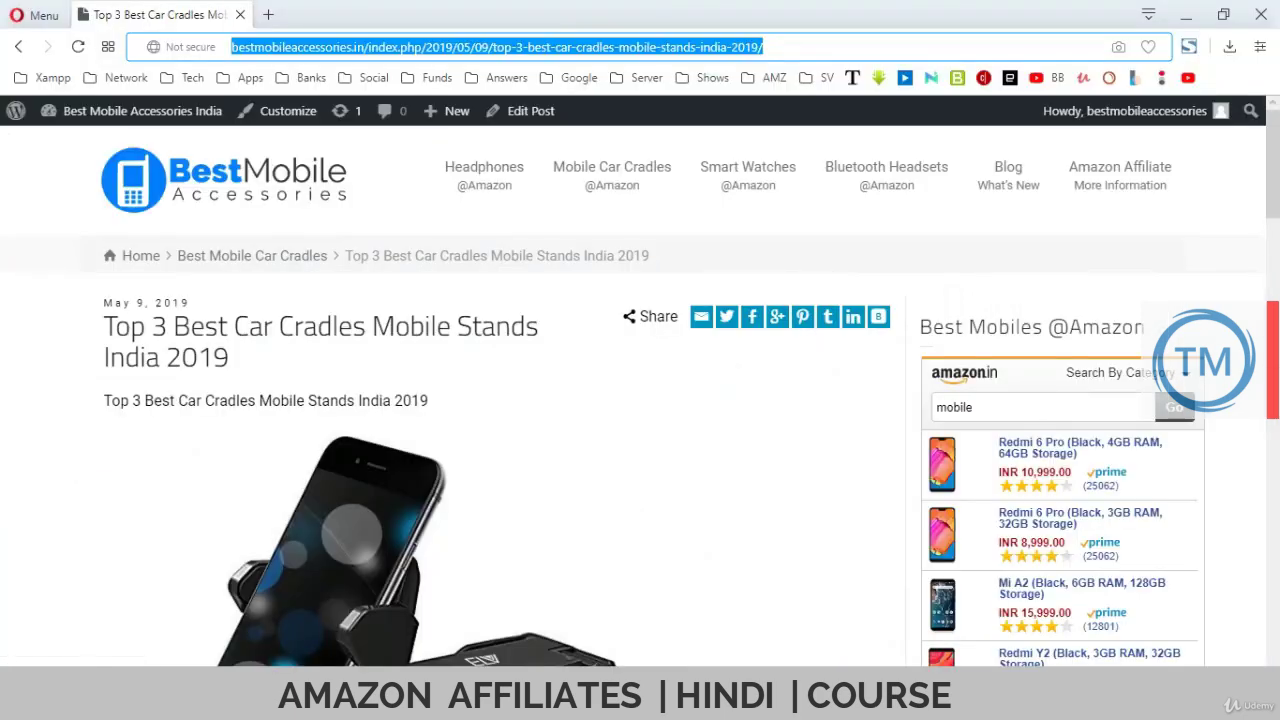
# Copy the post title from the website and set the third card's headline to Top 3 Best Car Cradles Mobile Stands India 2019
pyautogui.tripleClick(320, 340)
pyautogui.hotkey('ctrl', 'c')
pyautogui.hotkey('alt', 'Tab')
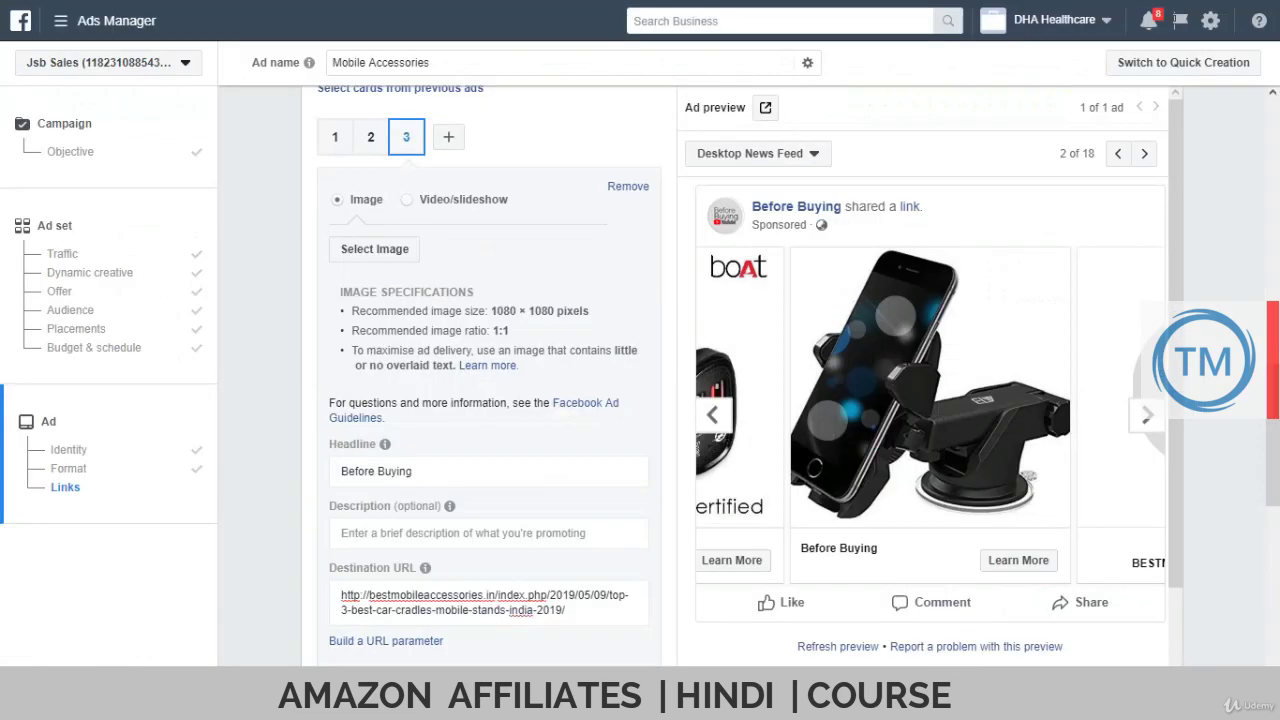
pyautogui.click(388, 471)
pyautogui.hotkey('ctrl', 'a')
pyautogui.hotkey('ctrl', 'v')
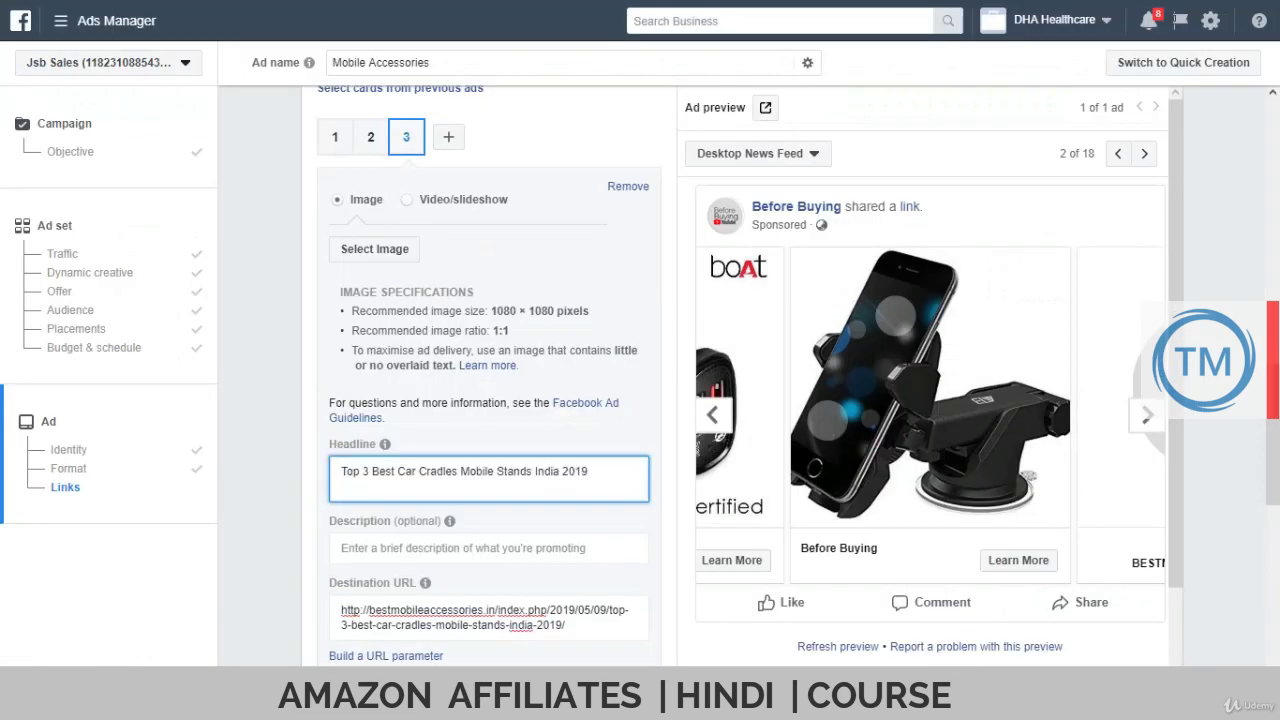